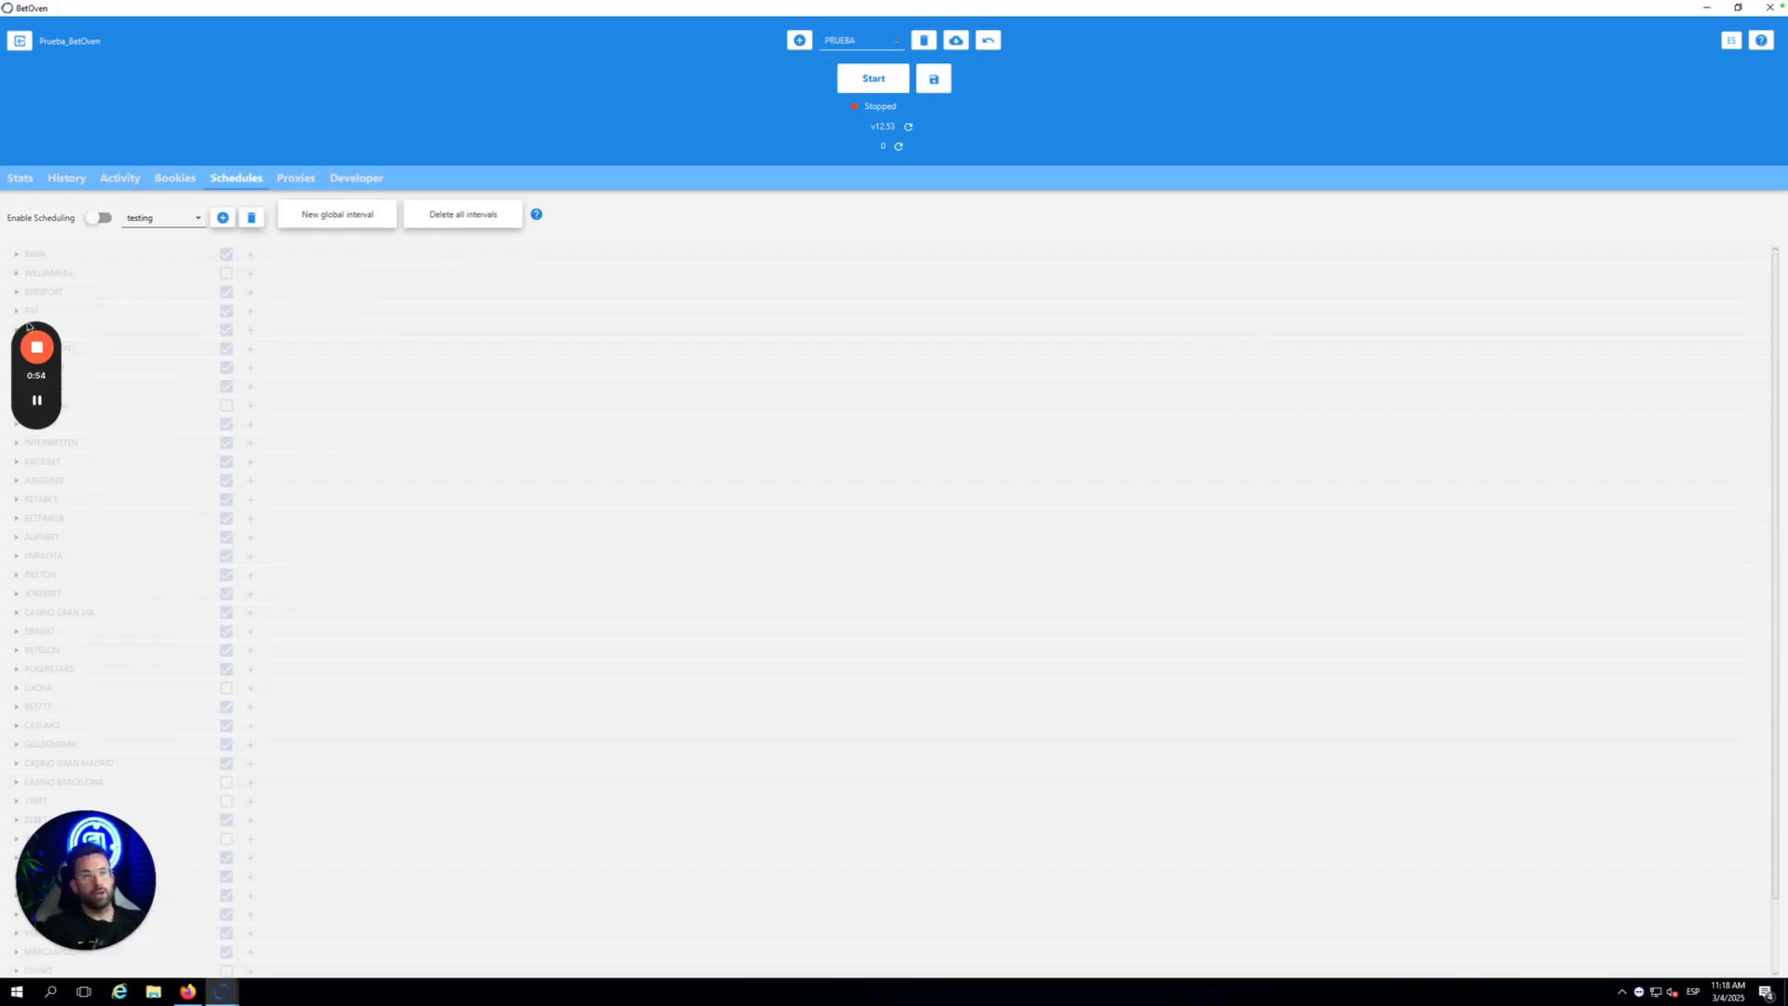
pyautogui.moveTo(30, 328); pyautogui.dragTo(1662, 783)
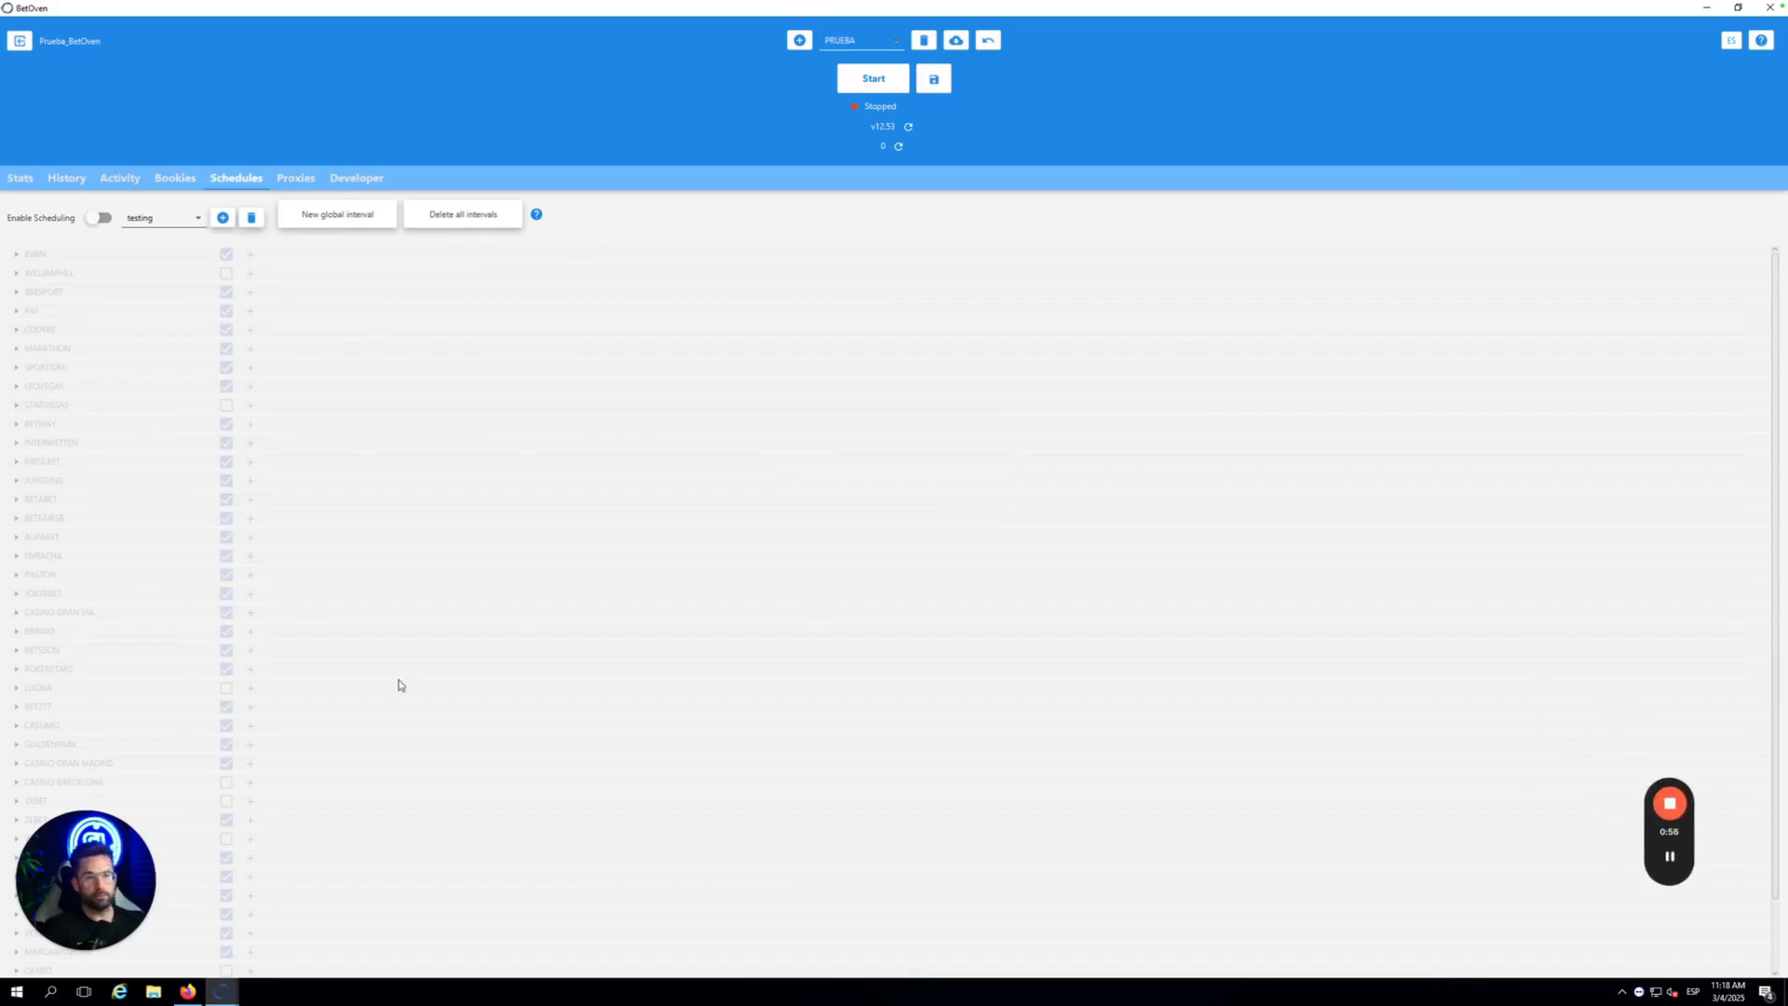
pyautogui.moveTo(120, 825); pyautogui.dragTo(1676, 846)
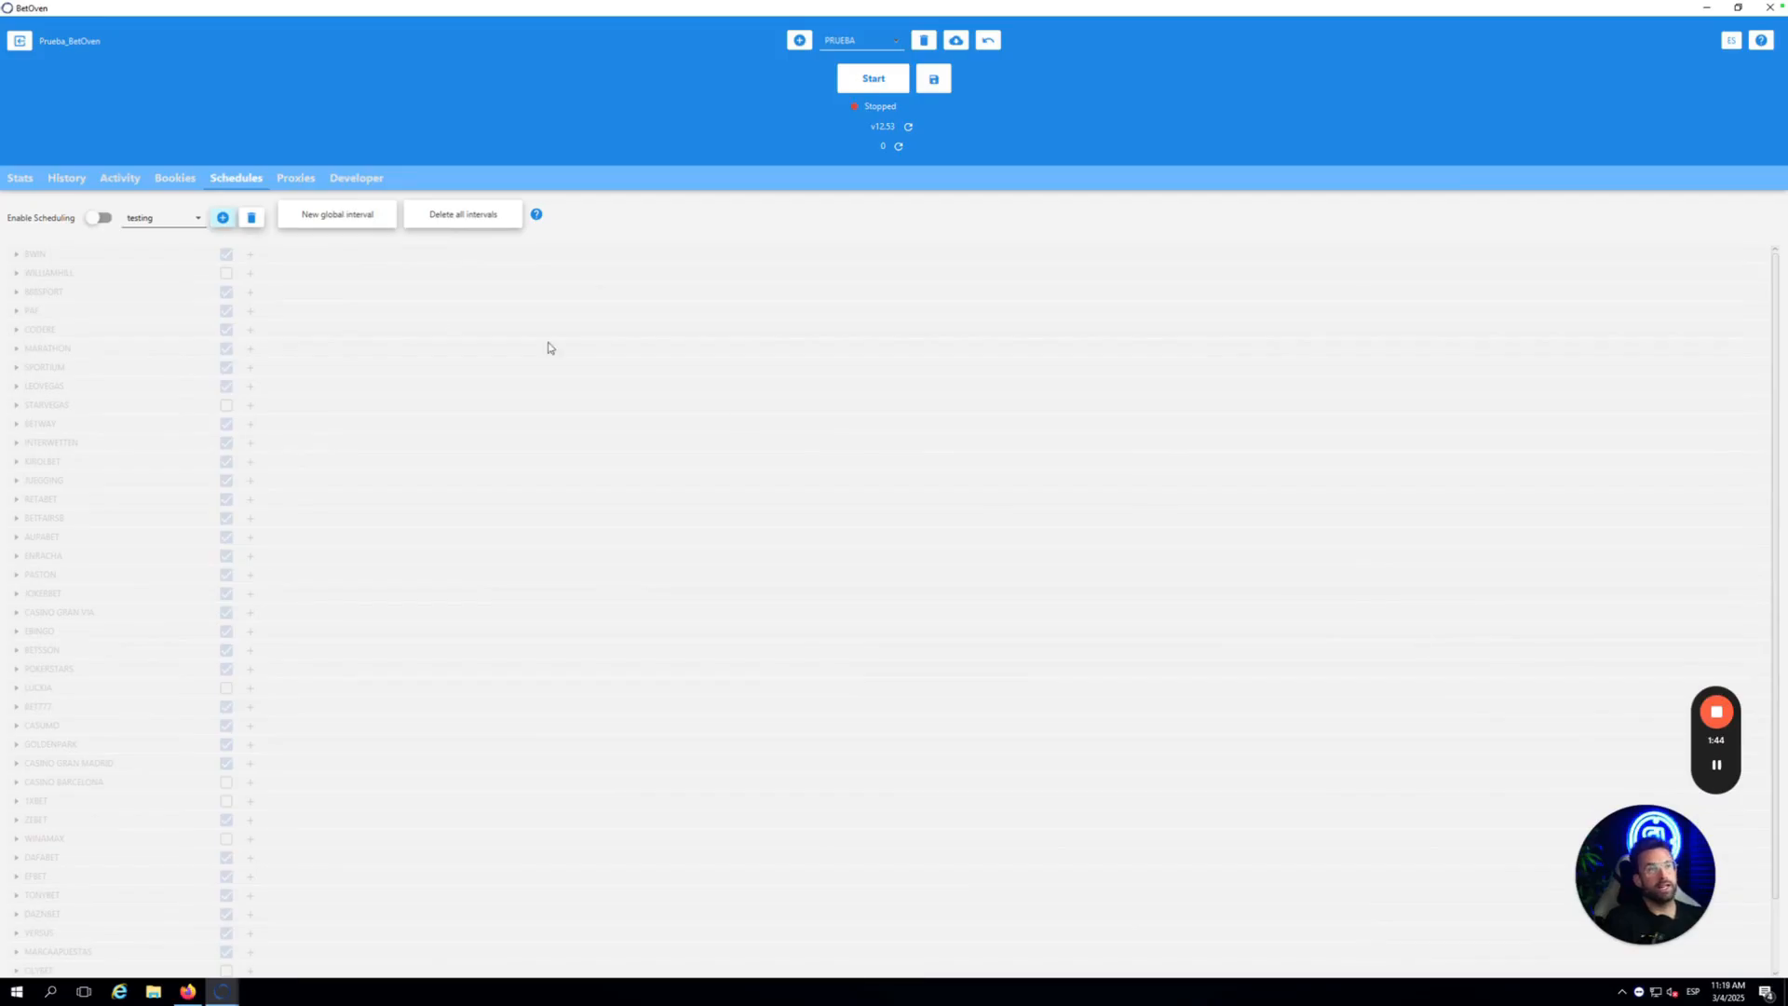
# - Create a new schedule named Config1
pyautogui.click(223, 218)
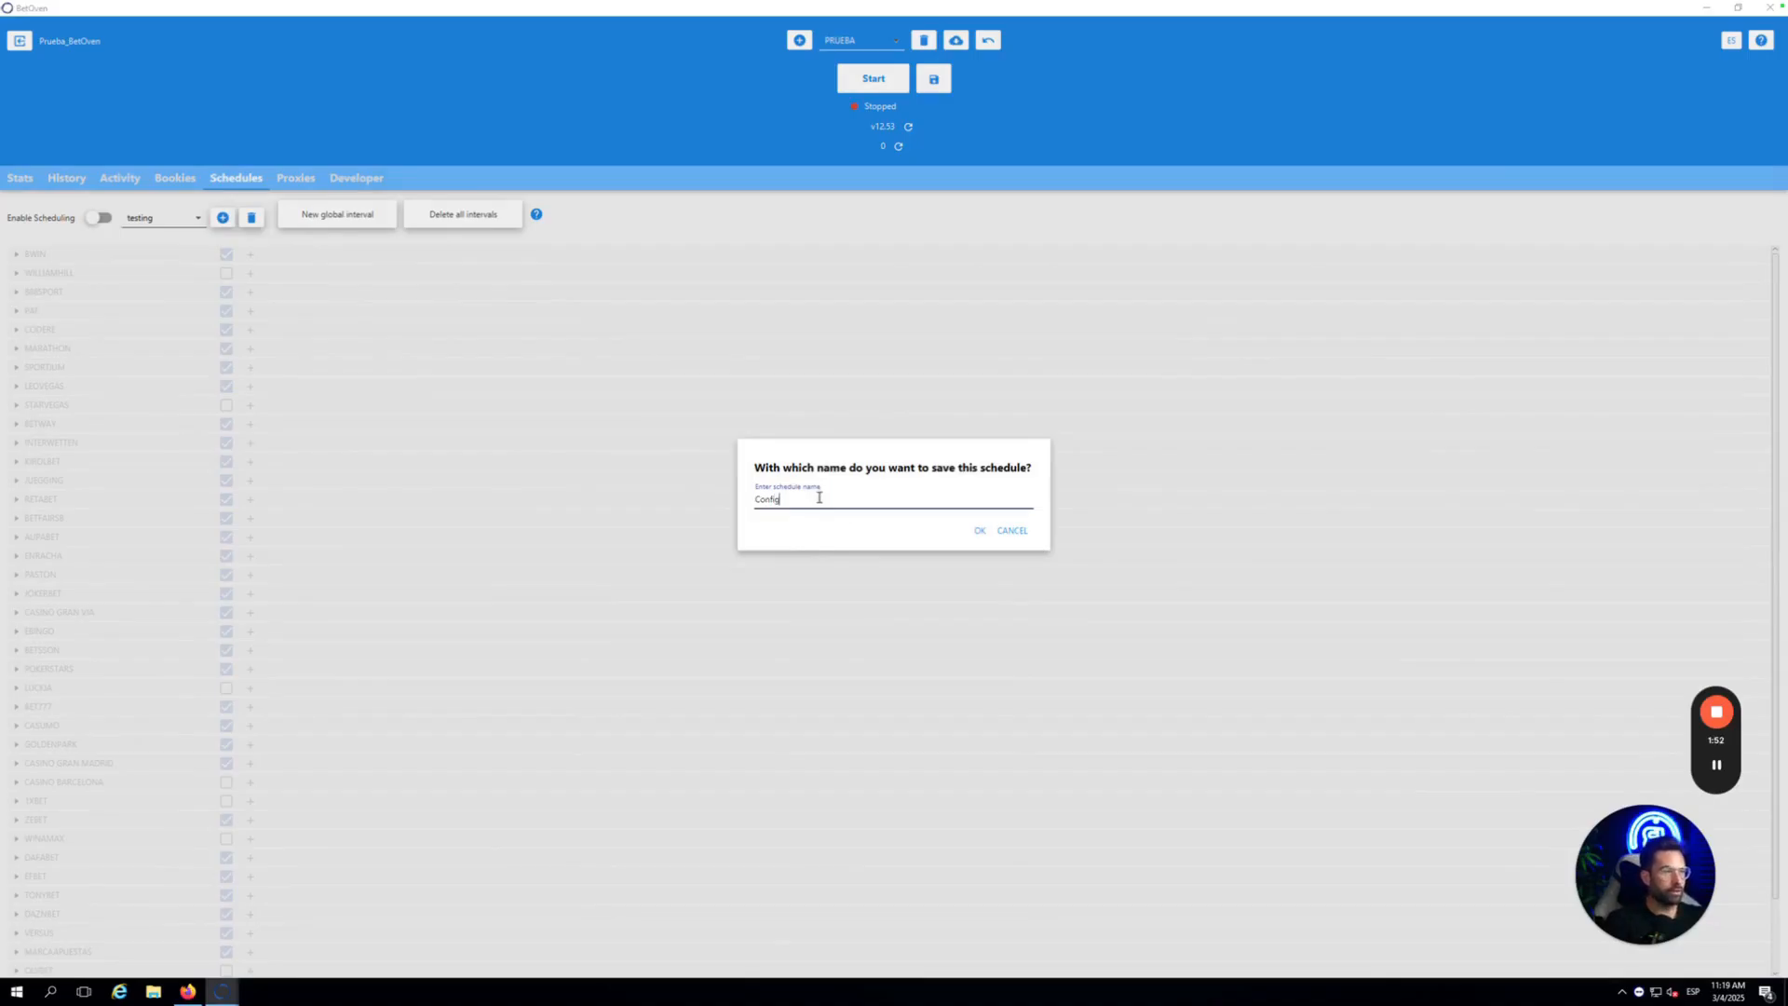
pyautogui.write('Config1')
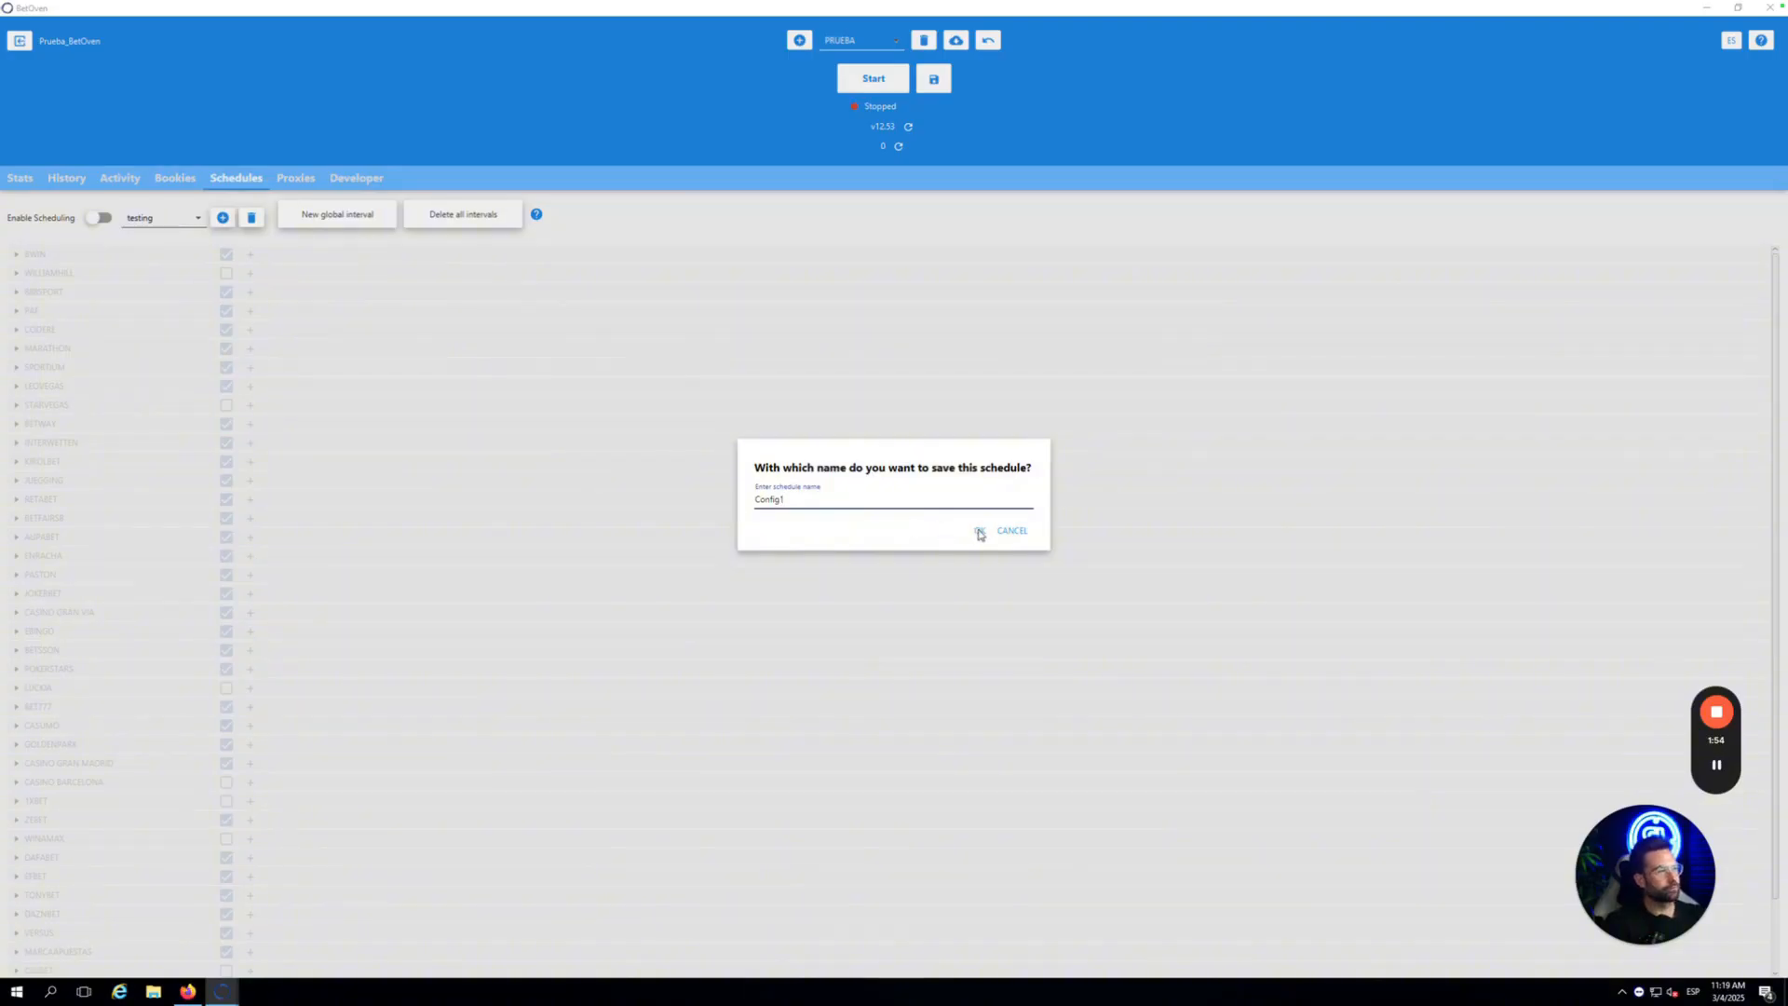
pyautogui.click(978, 531)
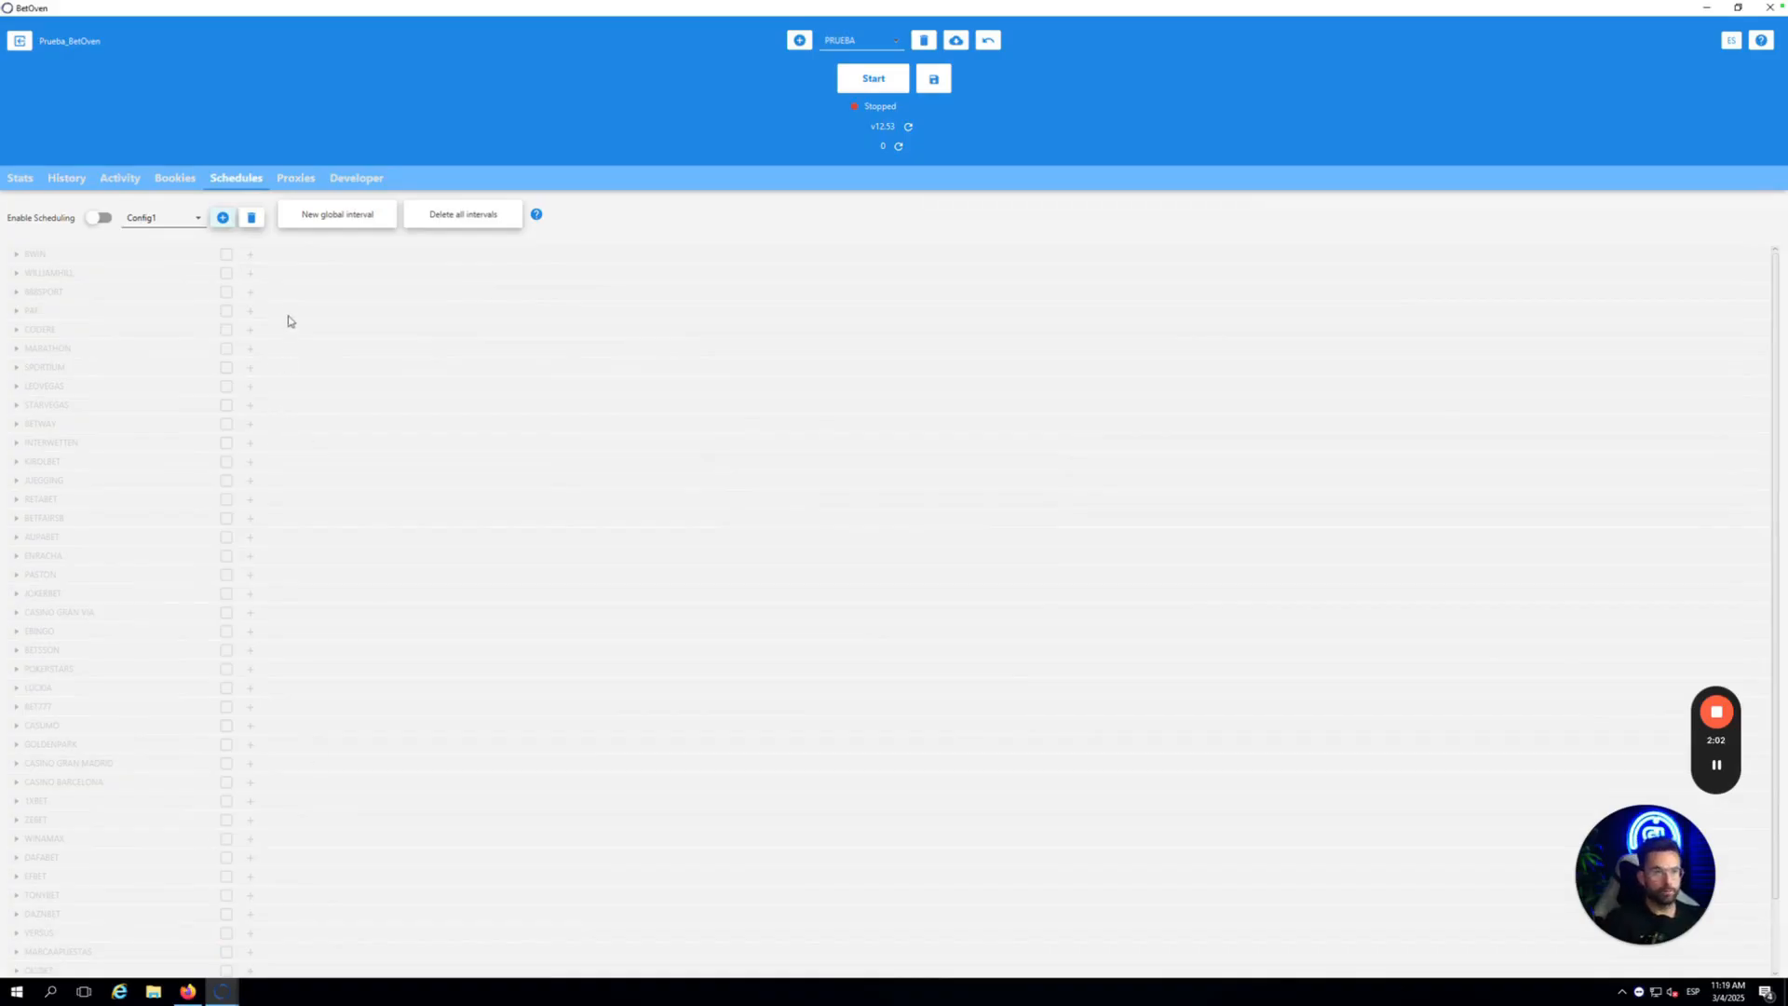
# - Start a new global interval for the bookies INTERWETTEN, KIROLBET, JUEGGING and RETABET, applied to all days
pyautogui.click(333, 217)
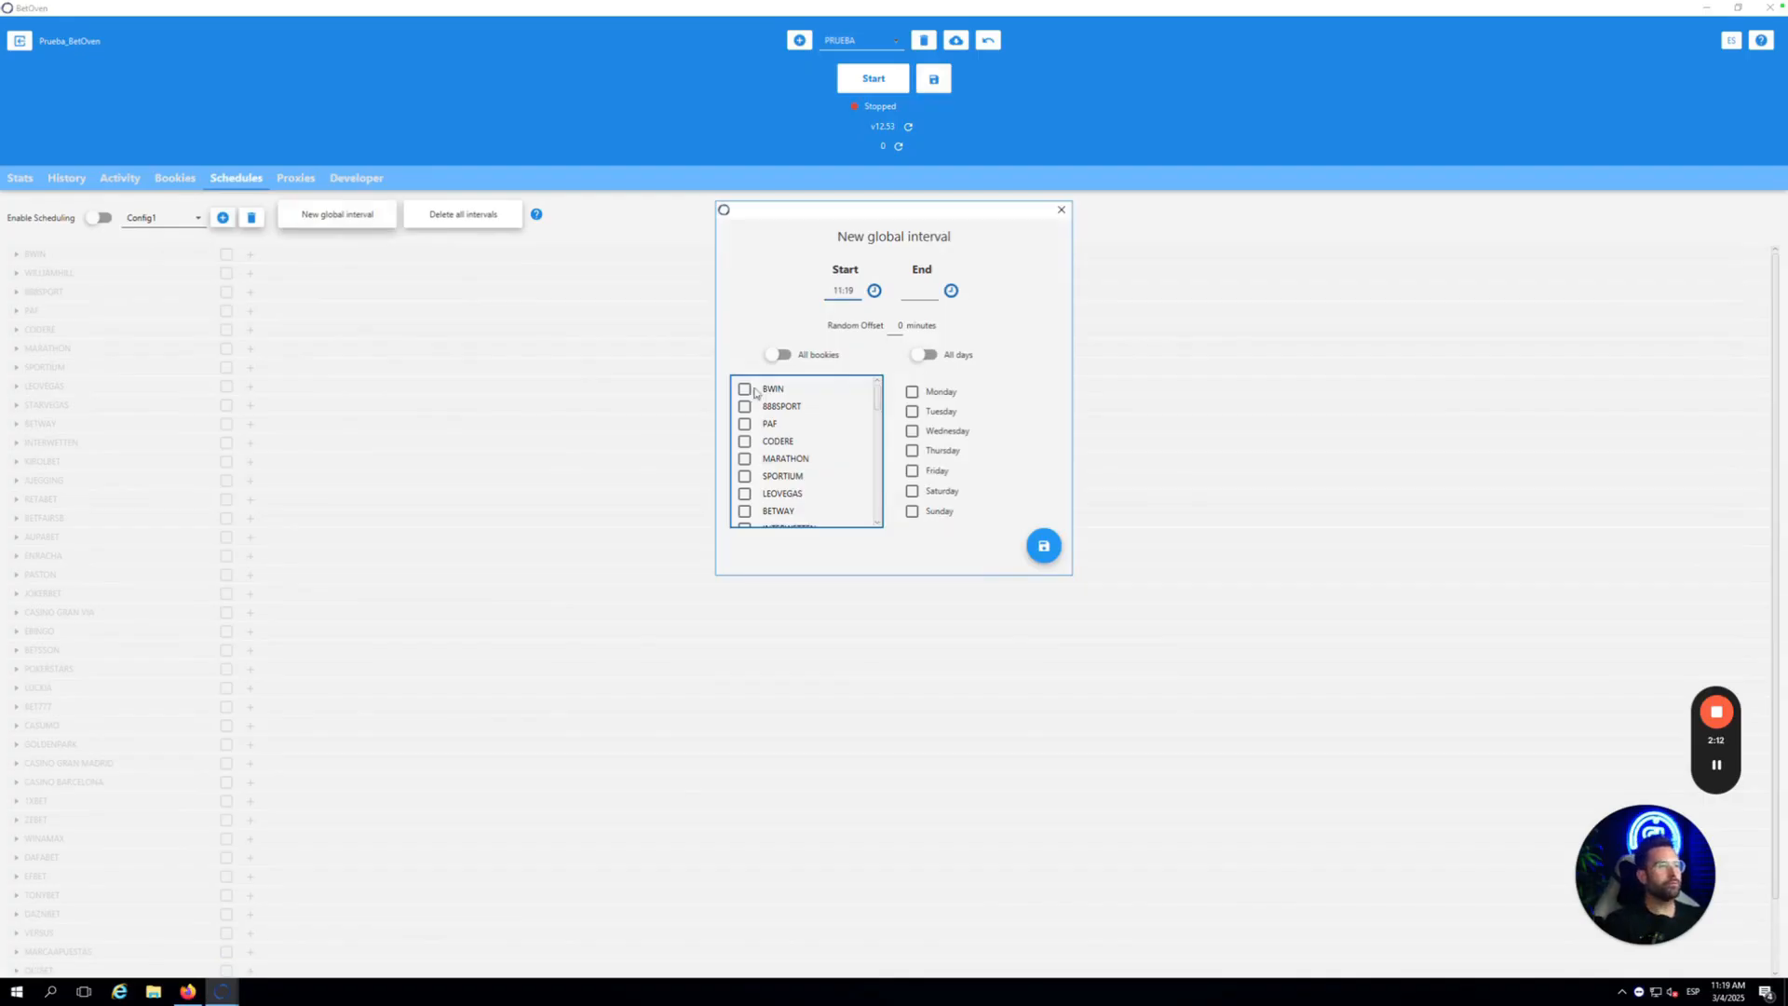
pyautogui.scroll(-3, 817, 449)
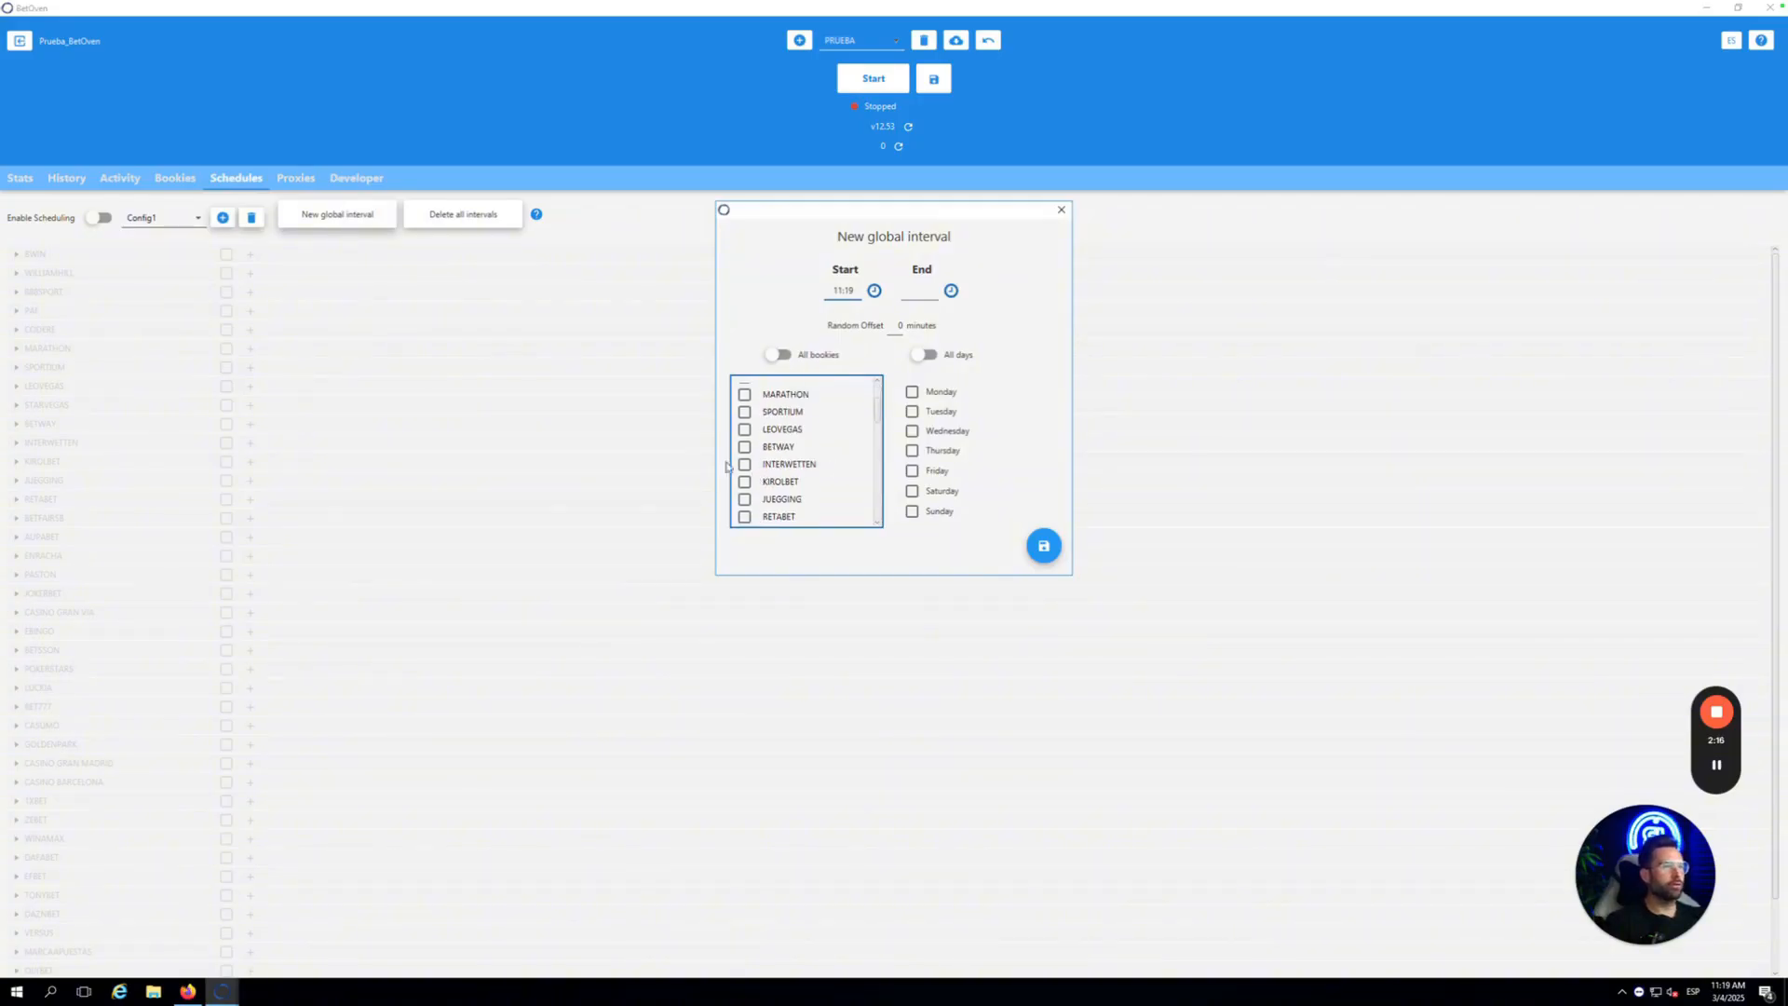
pyautogui.click(744, 463)
pyautogui.click(744, 481)
pyautogui.click(744, 499)
pyautogui.click(744, 517)
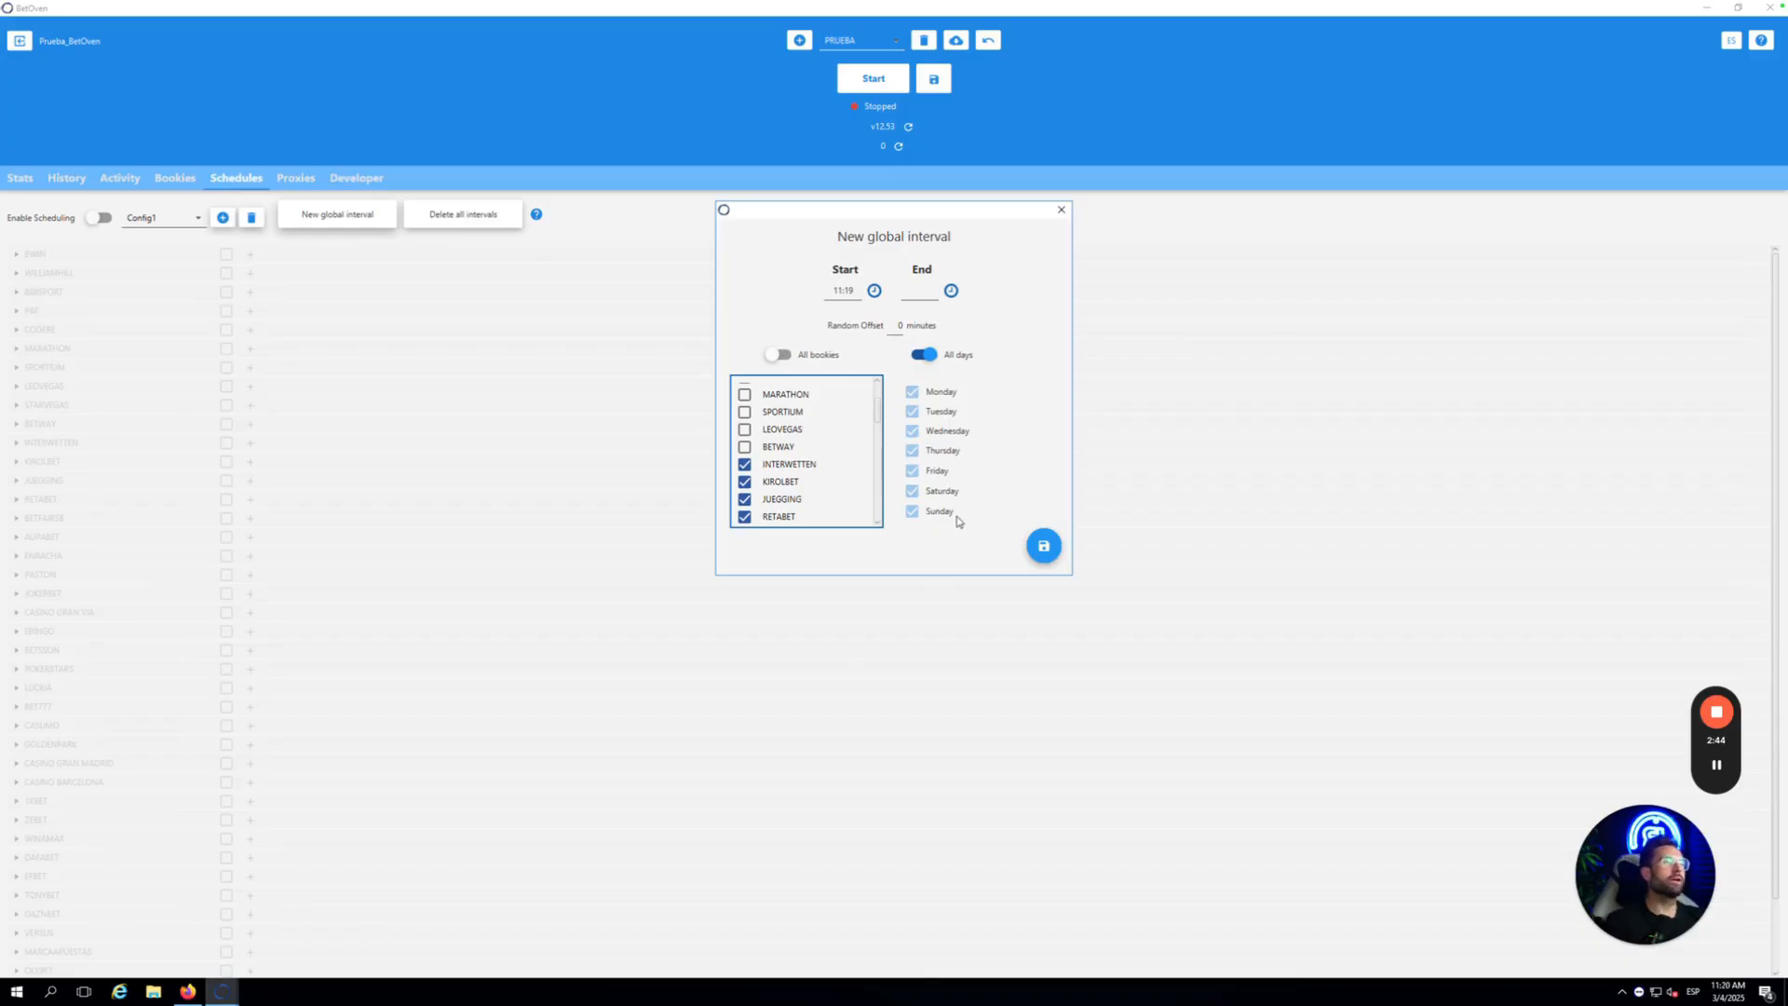
pyautogui.click(923, 354)
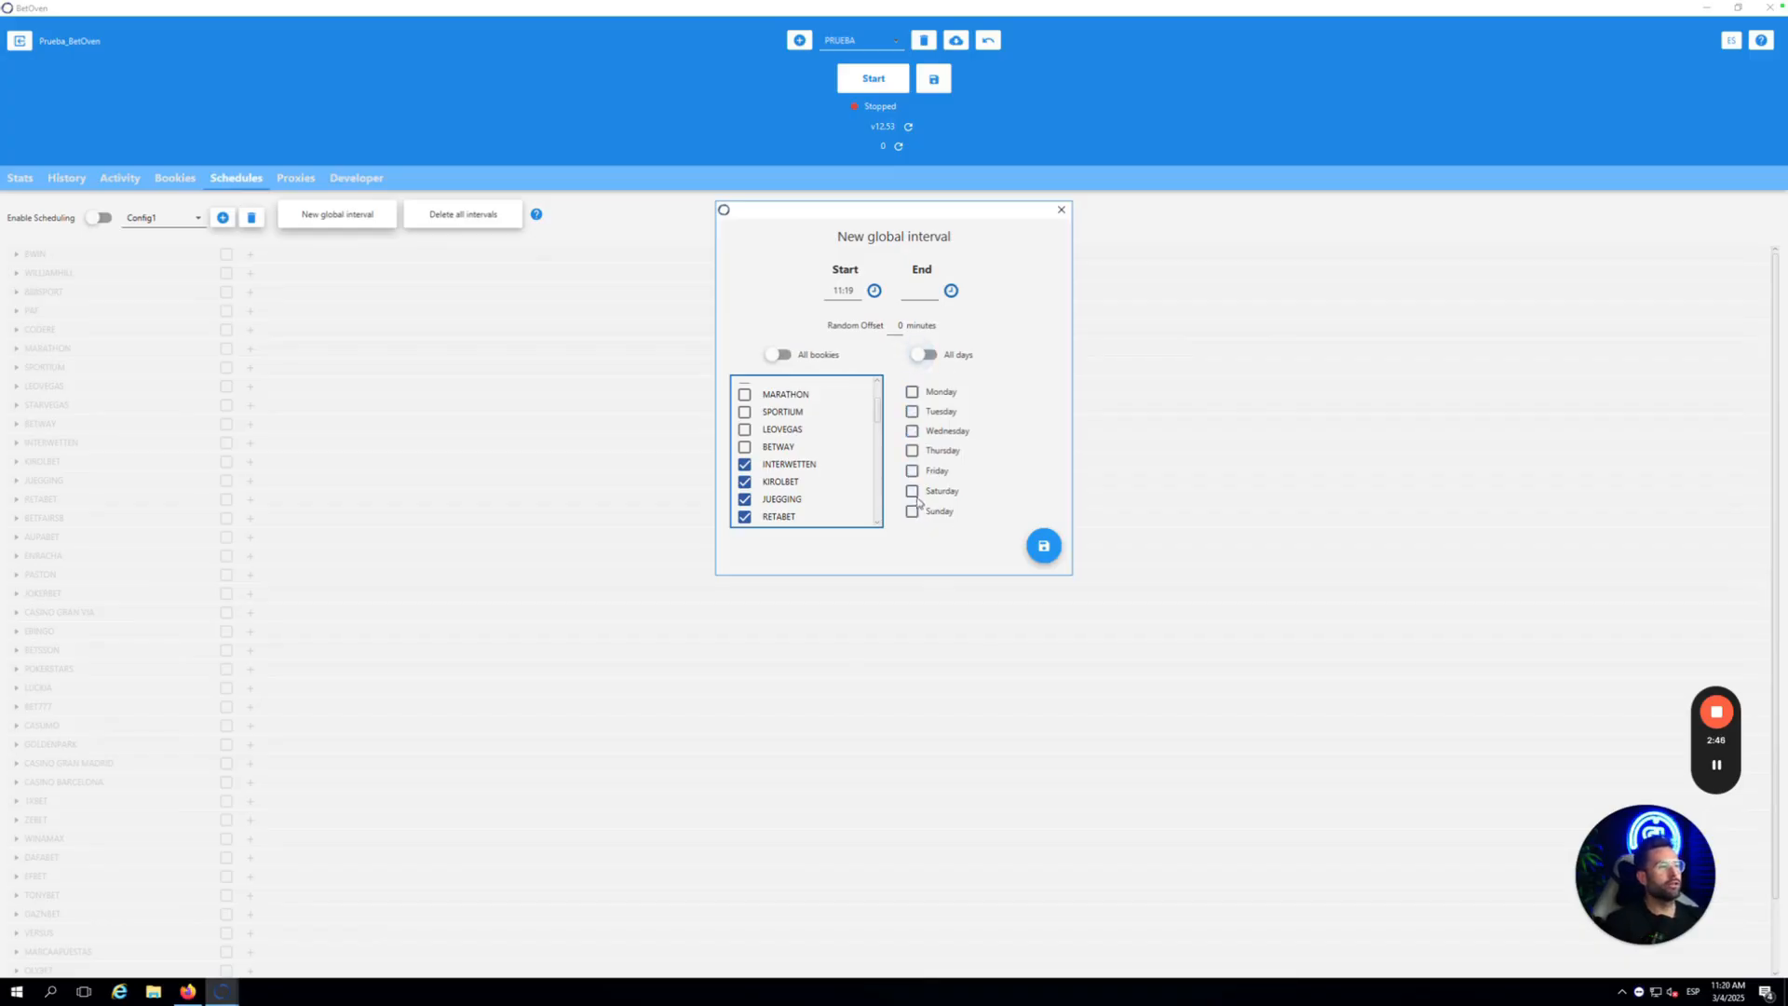
pyautogui.click(924, 355)
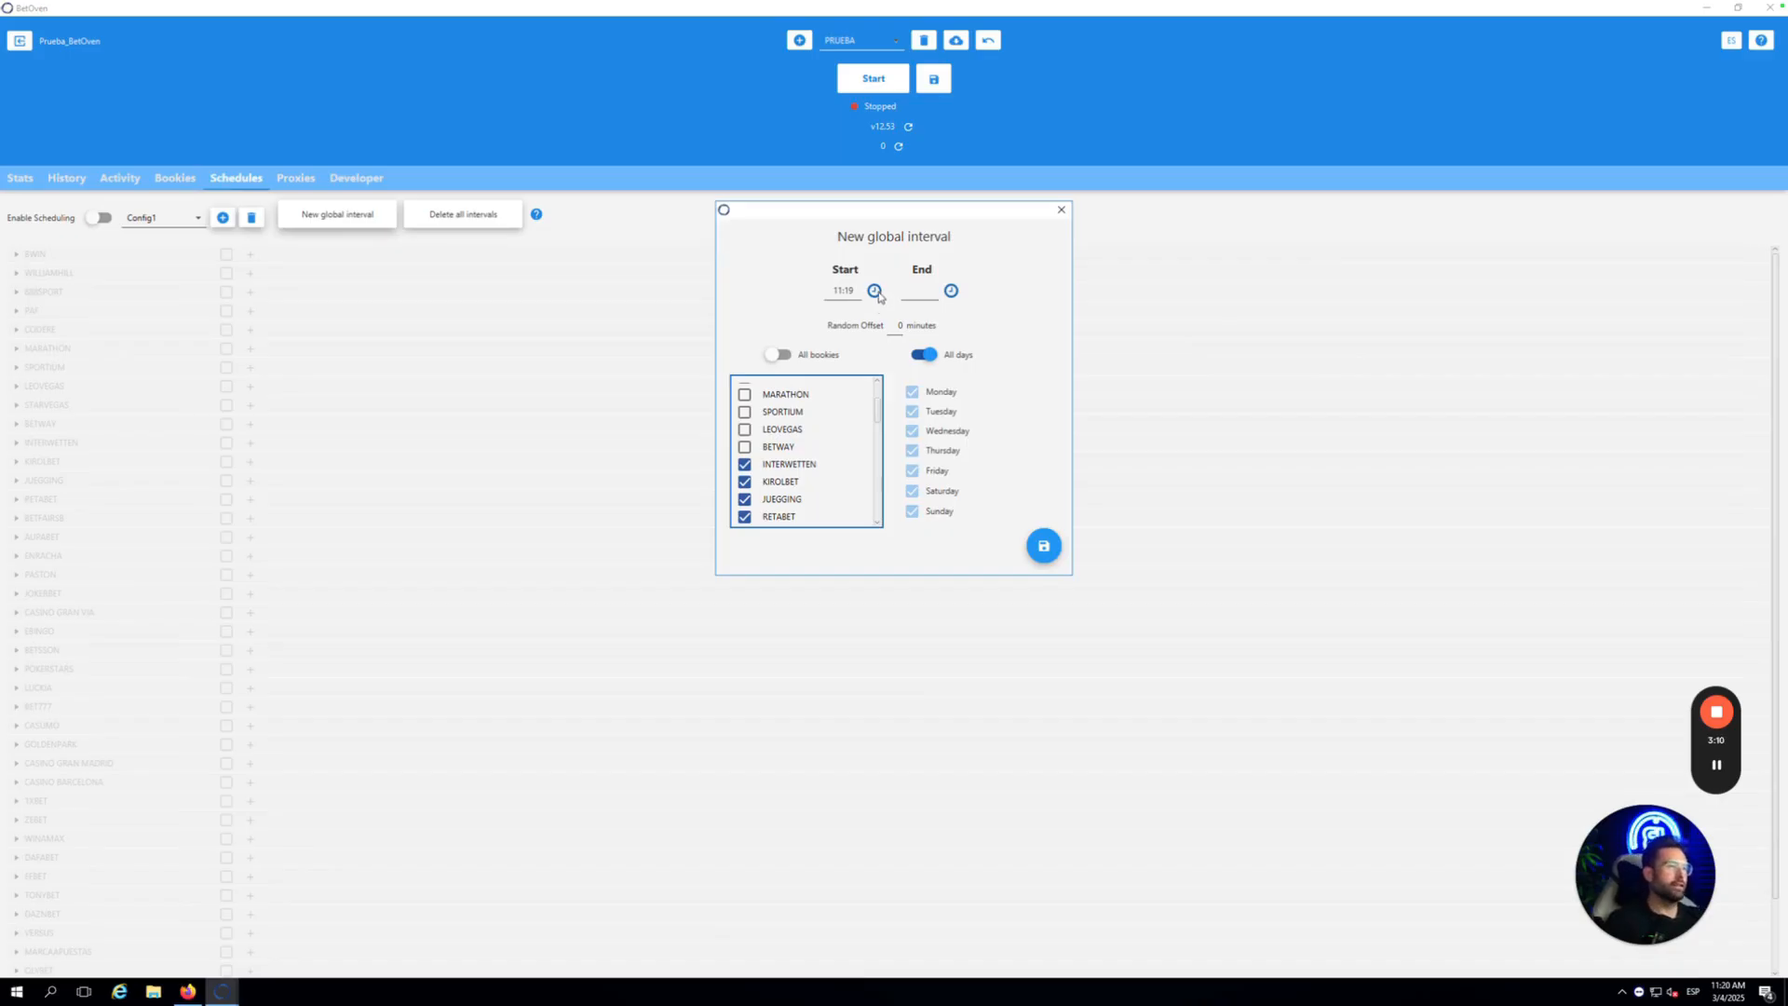
# - Set the start time of the global interval to 11:30 AM
pyautogui.click(876, 293)
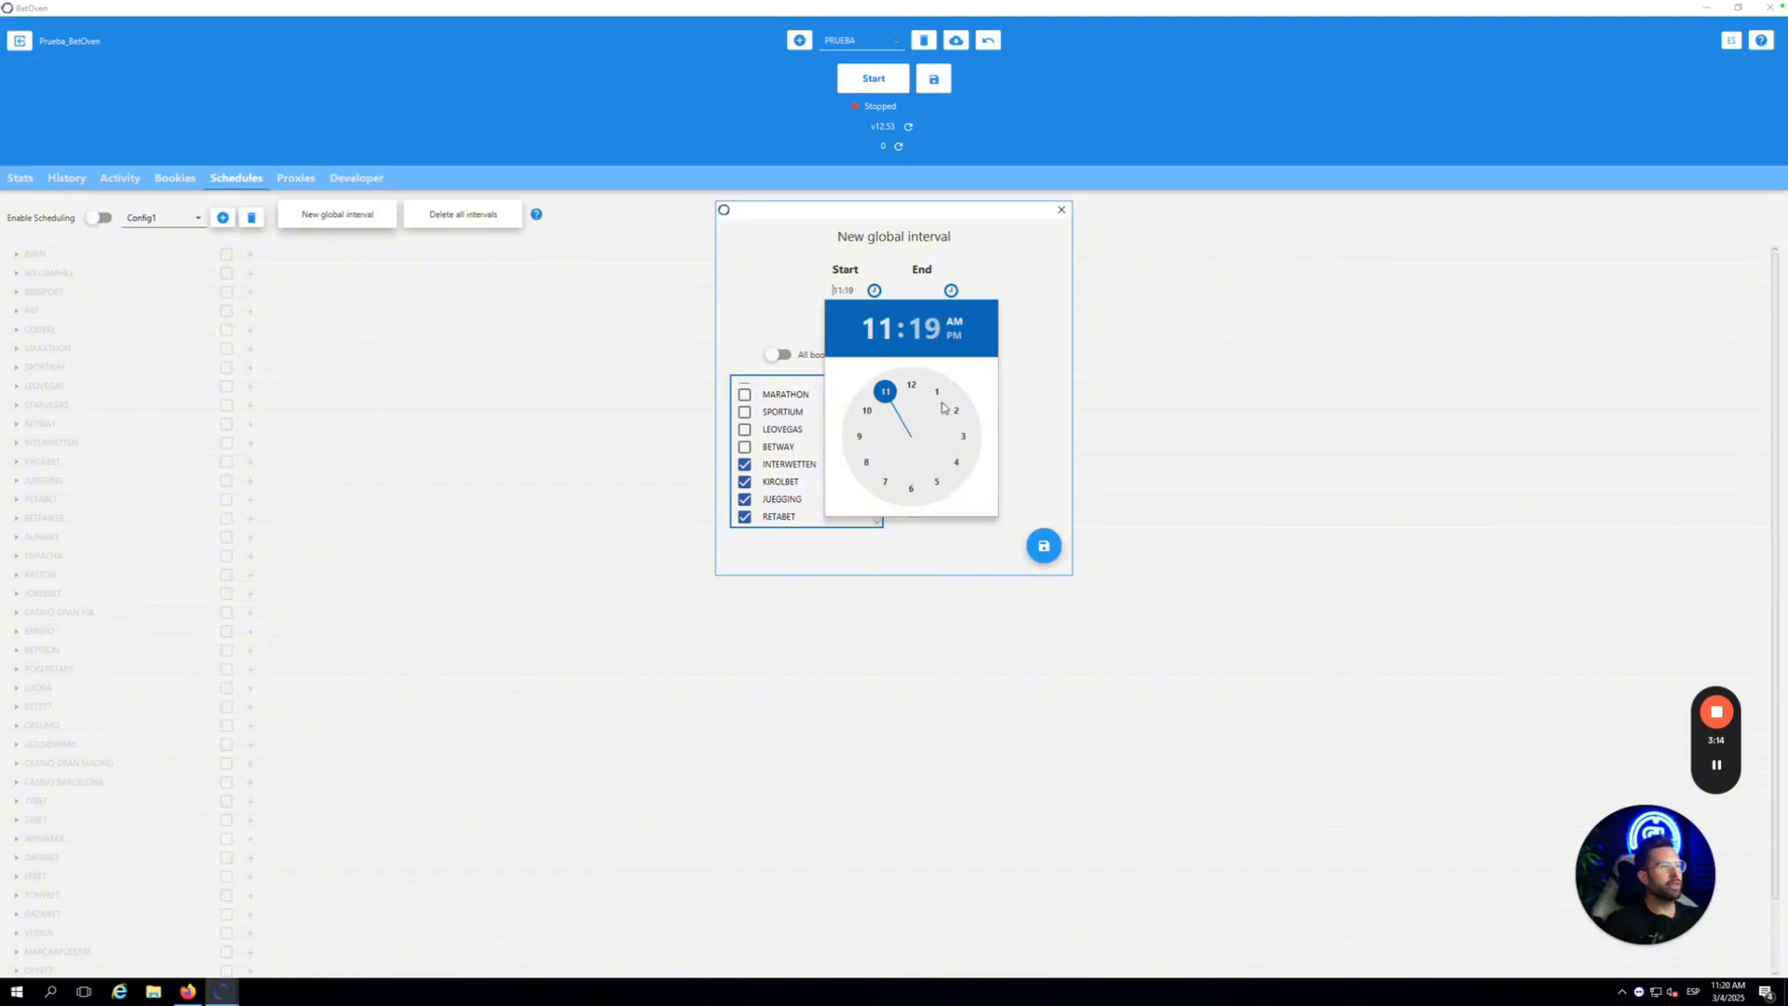
pyautogui.click(949, 332)
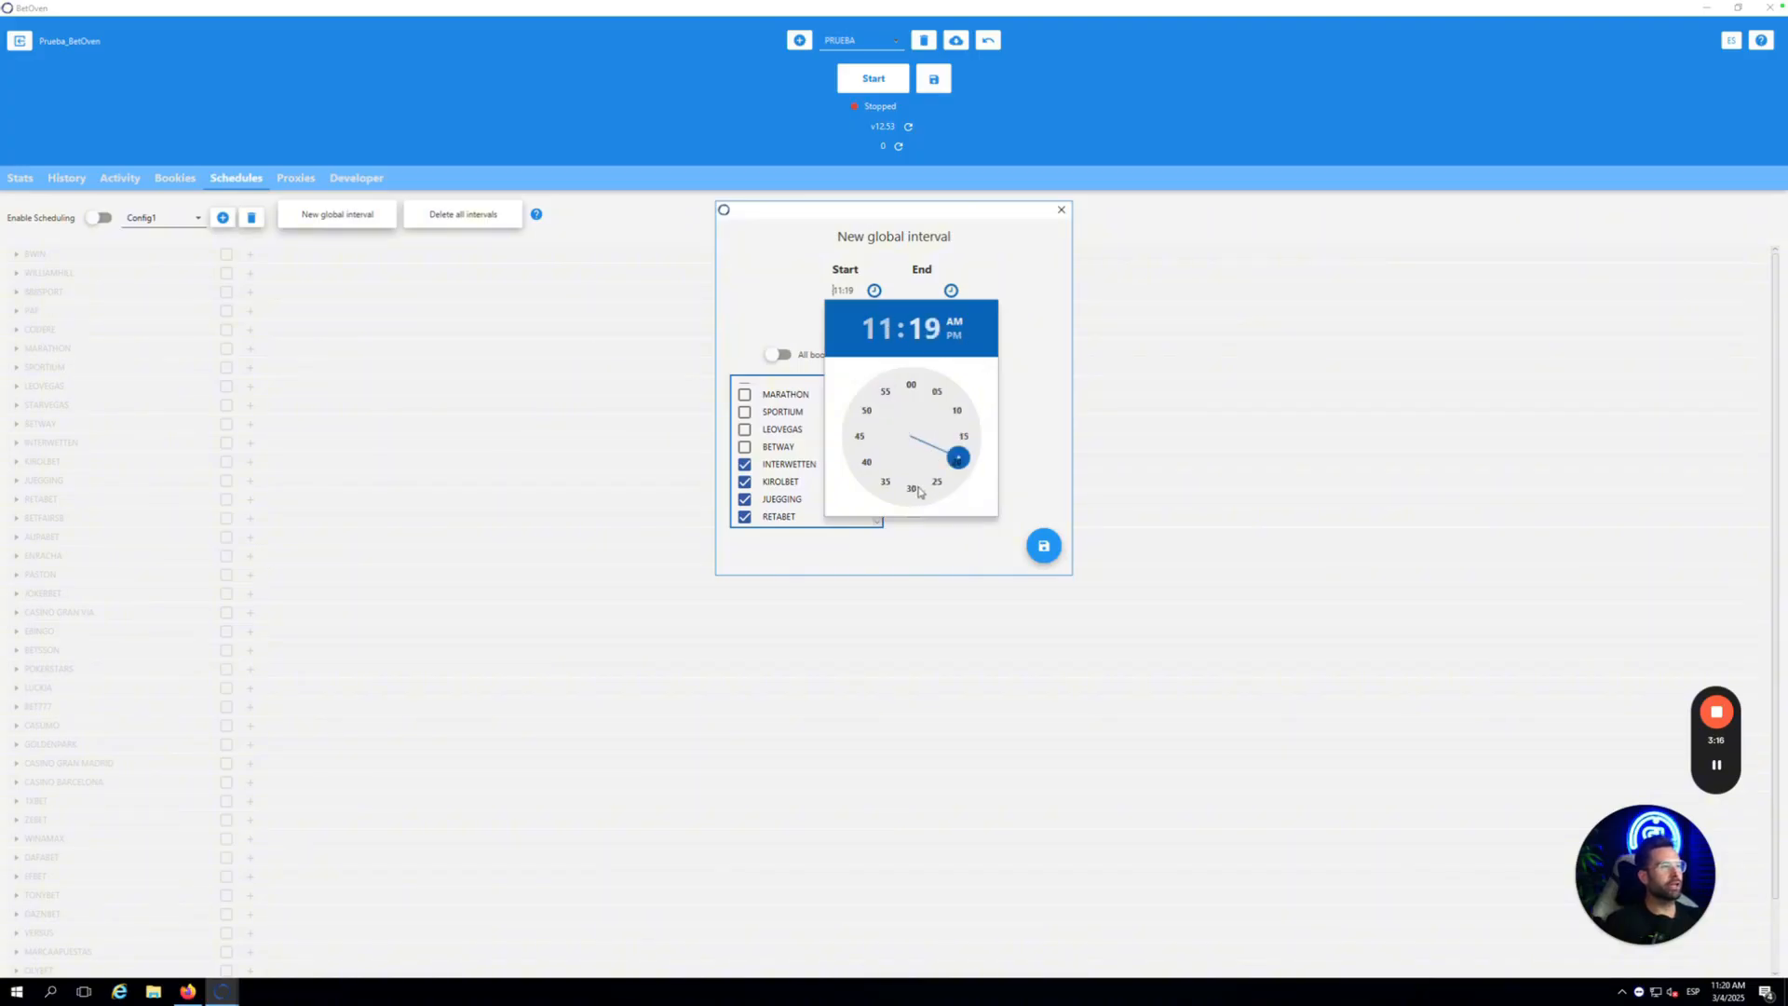
pyautogui.click(912, 488)
pyautogui.click(1010, 275)
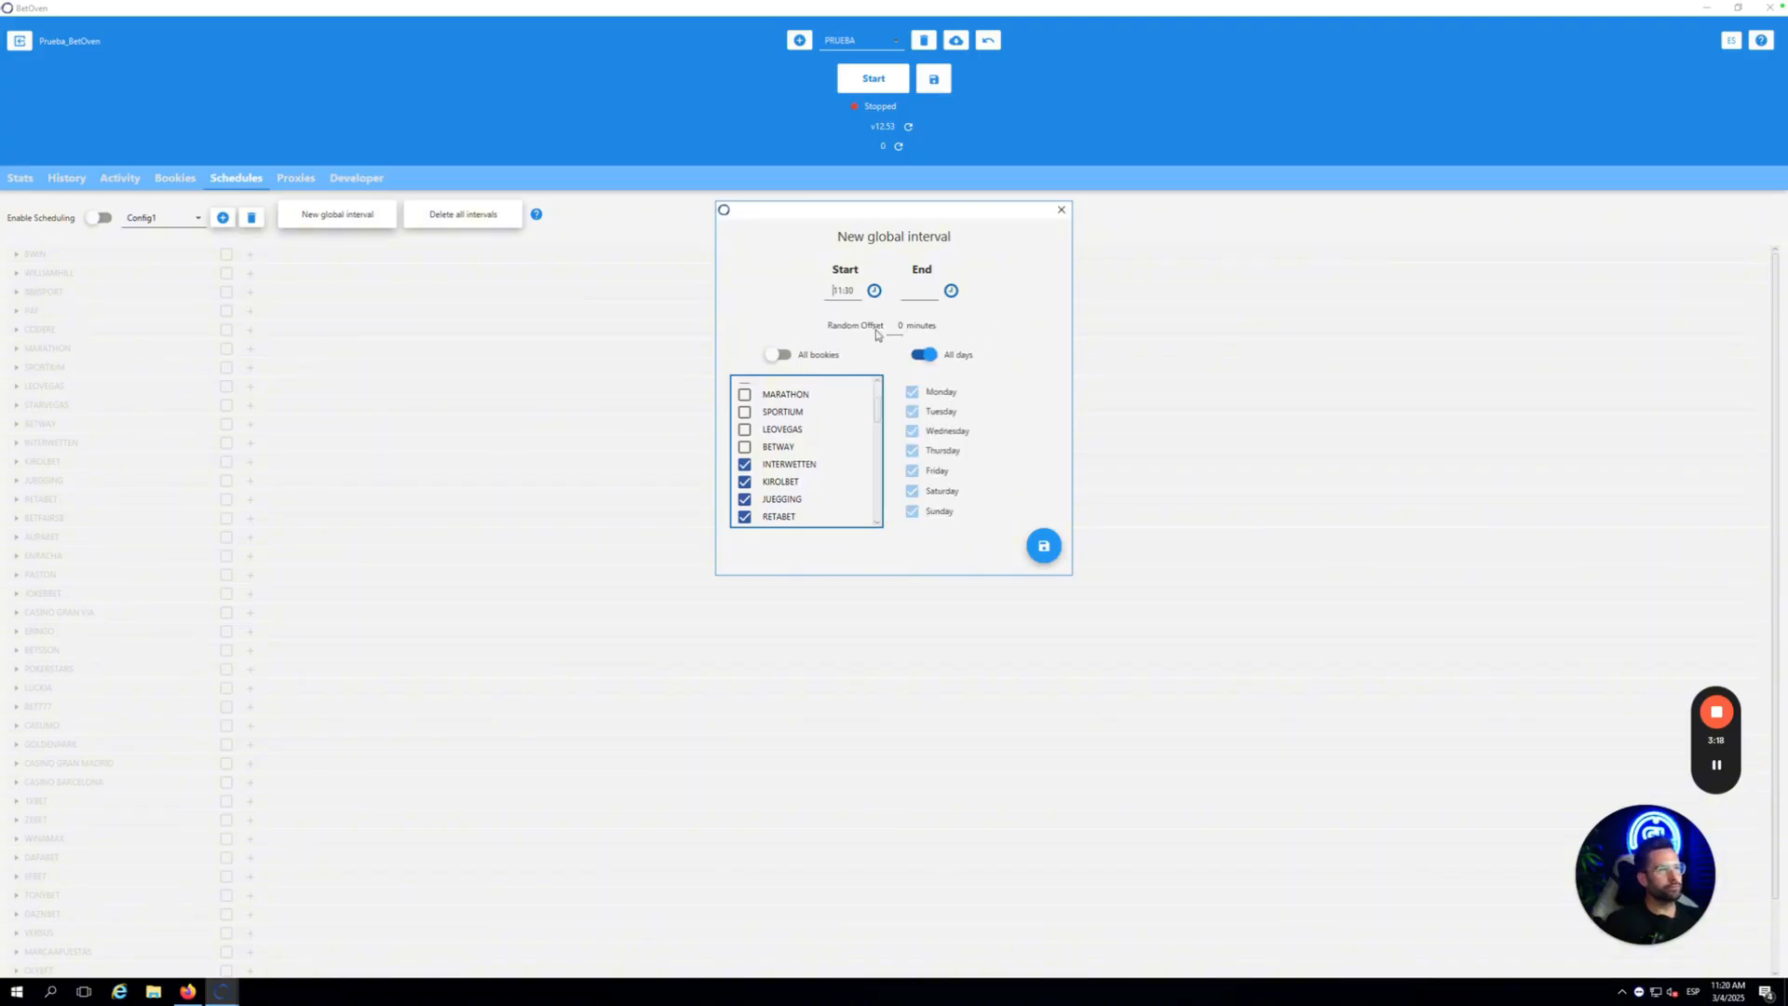
# - Set the interval's end time to 9:00 PM and save the global interval
pyautogui.click(951, 291)
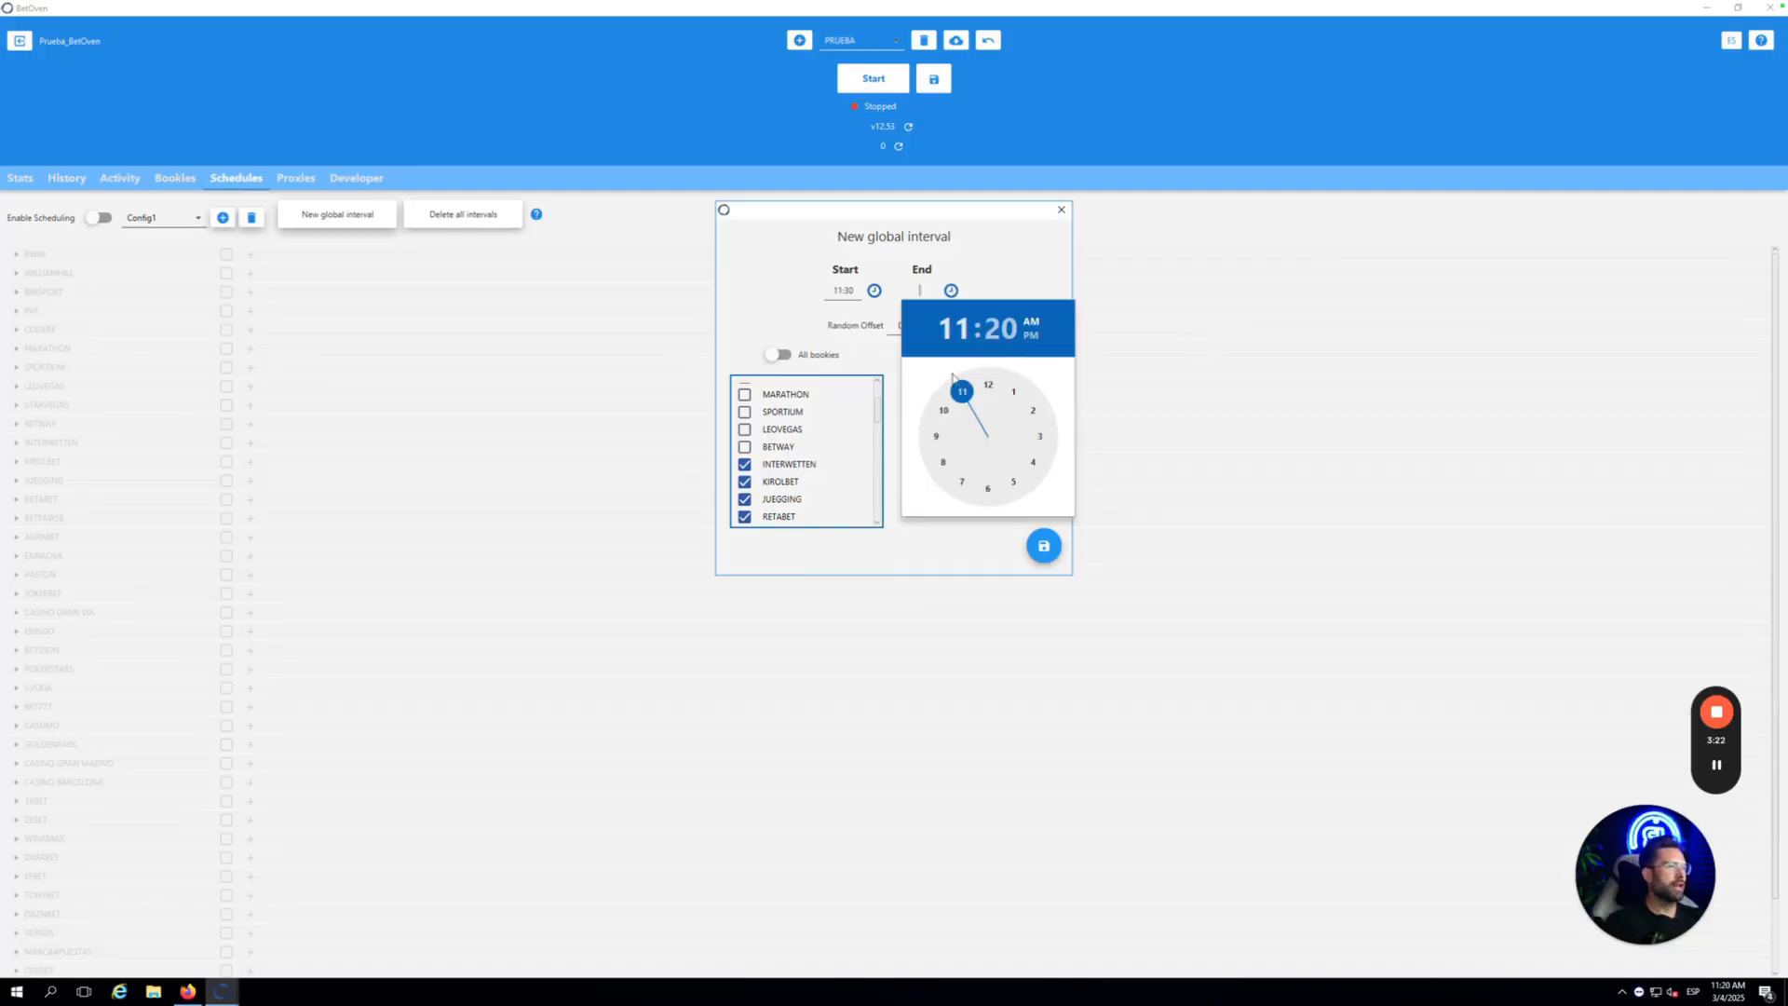
pyautogui.click(936, 437)
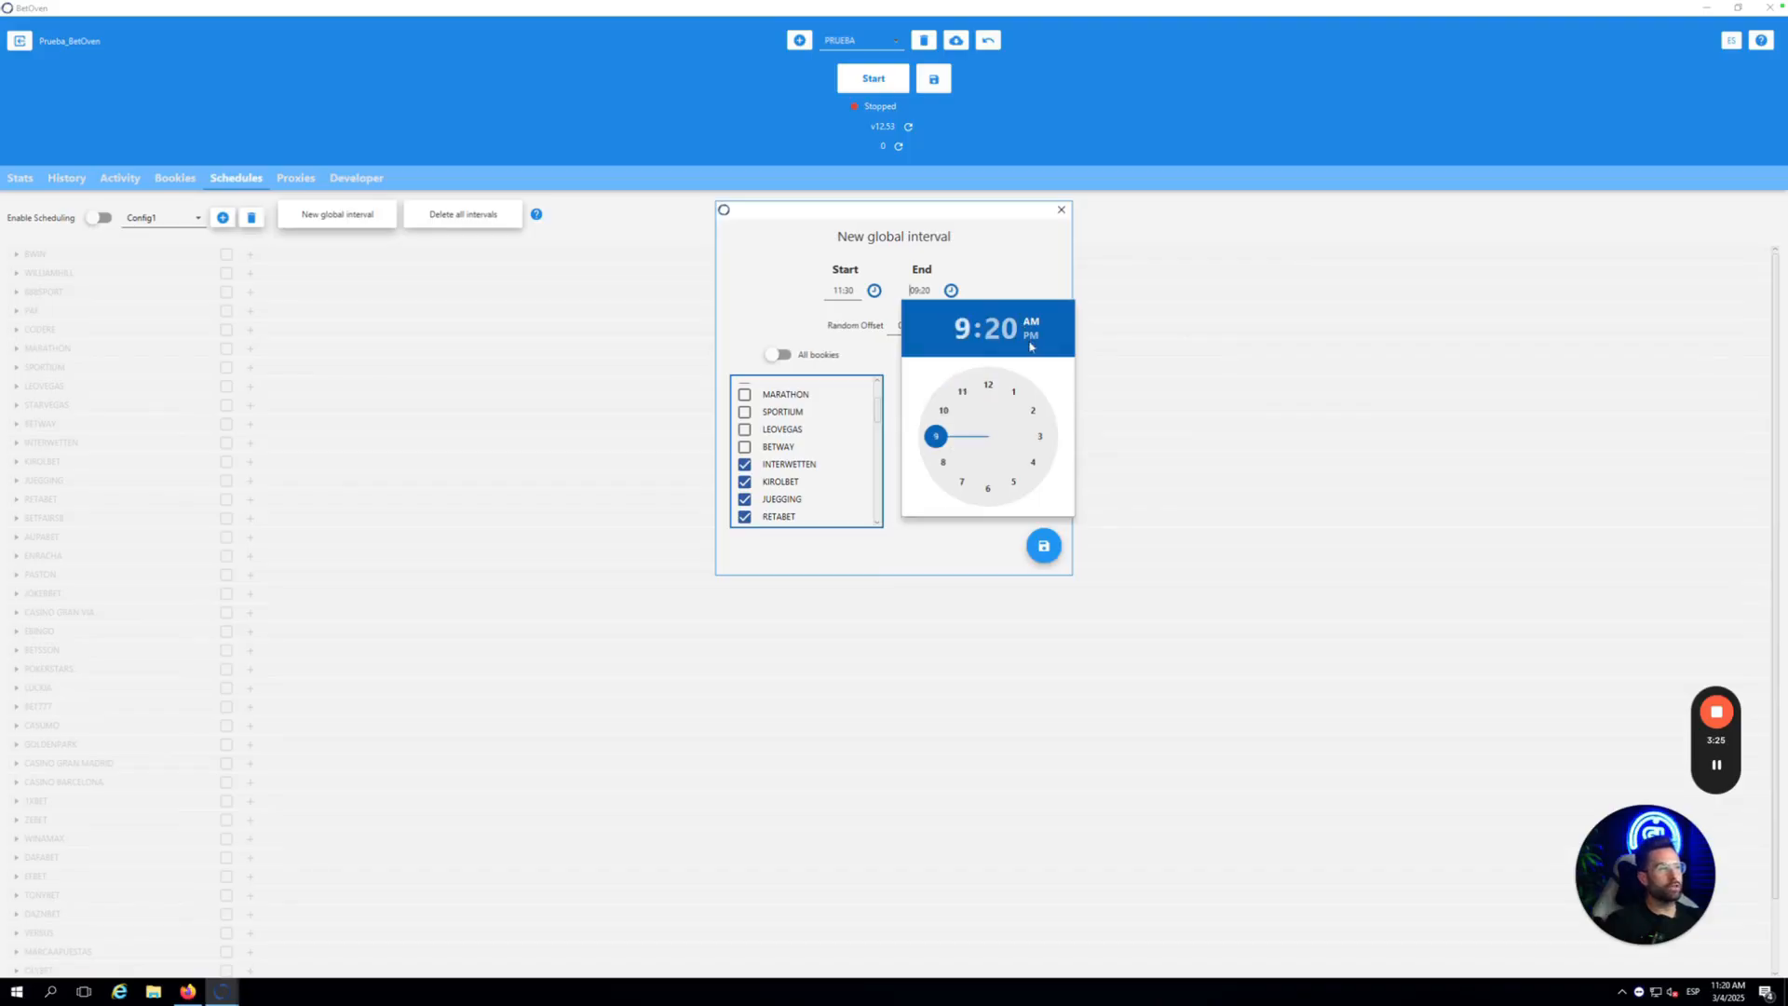
pyautogui.click(989, 386)
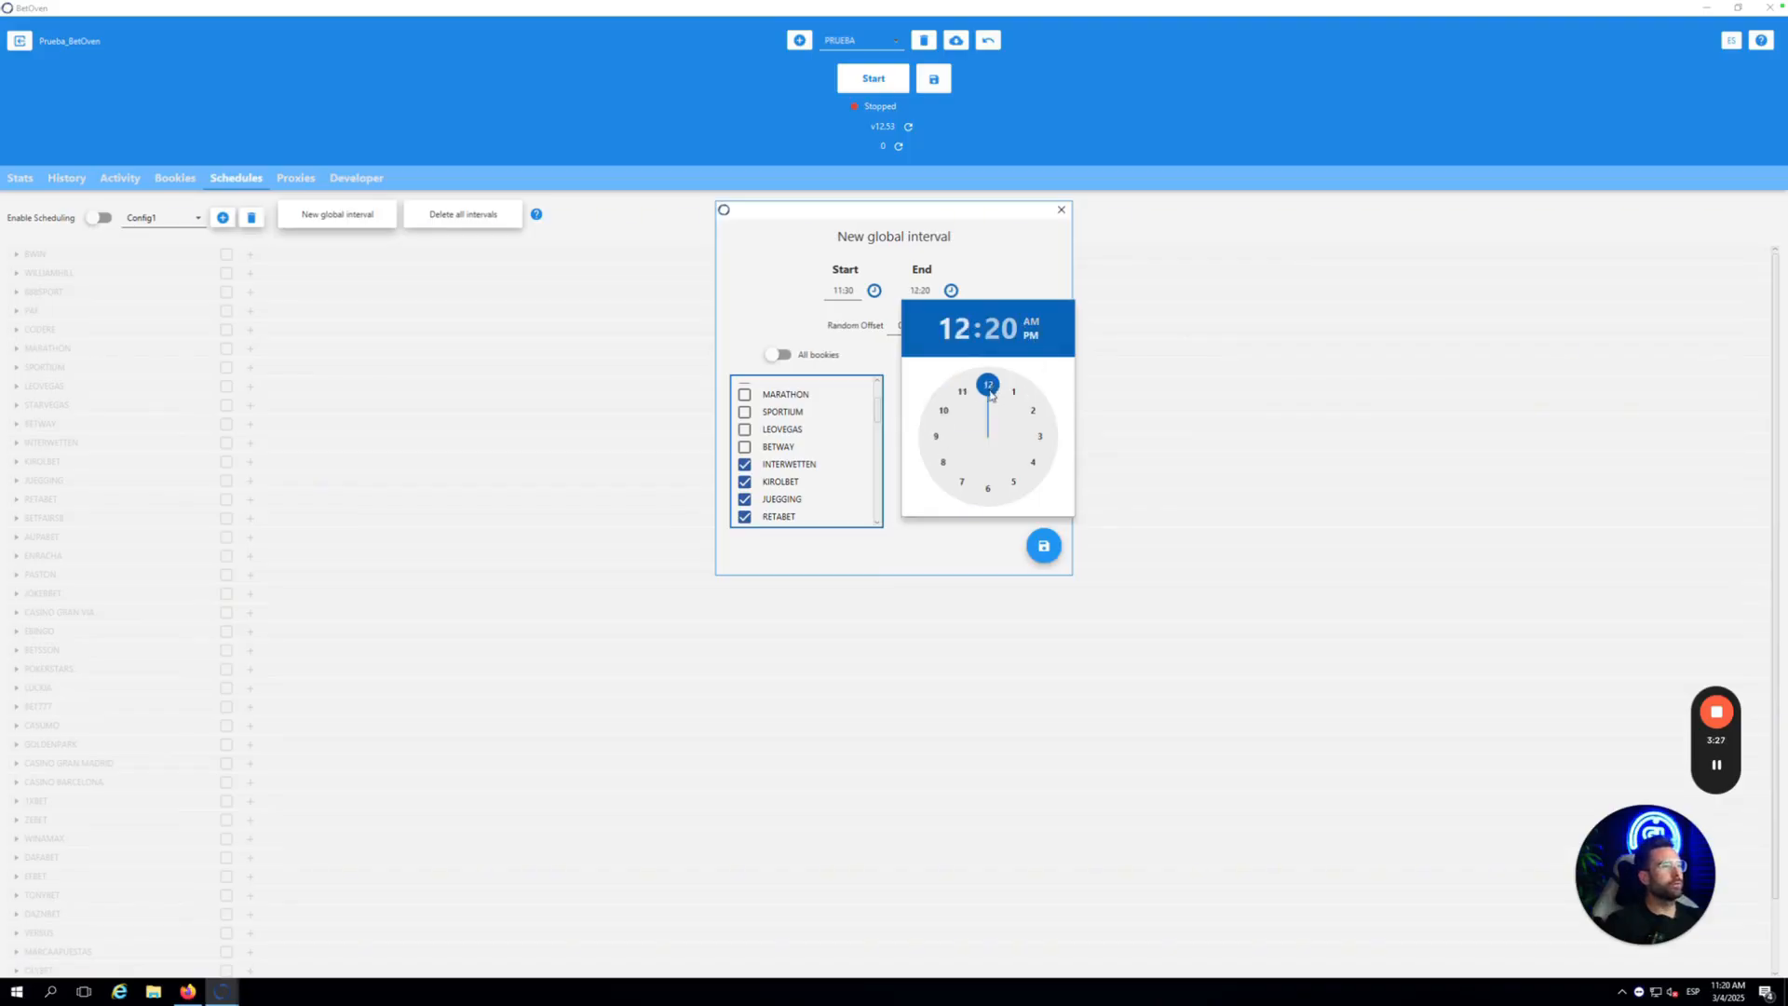
pyautogui.click(937, 436)
pyautogui.click(1003, 331)
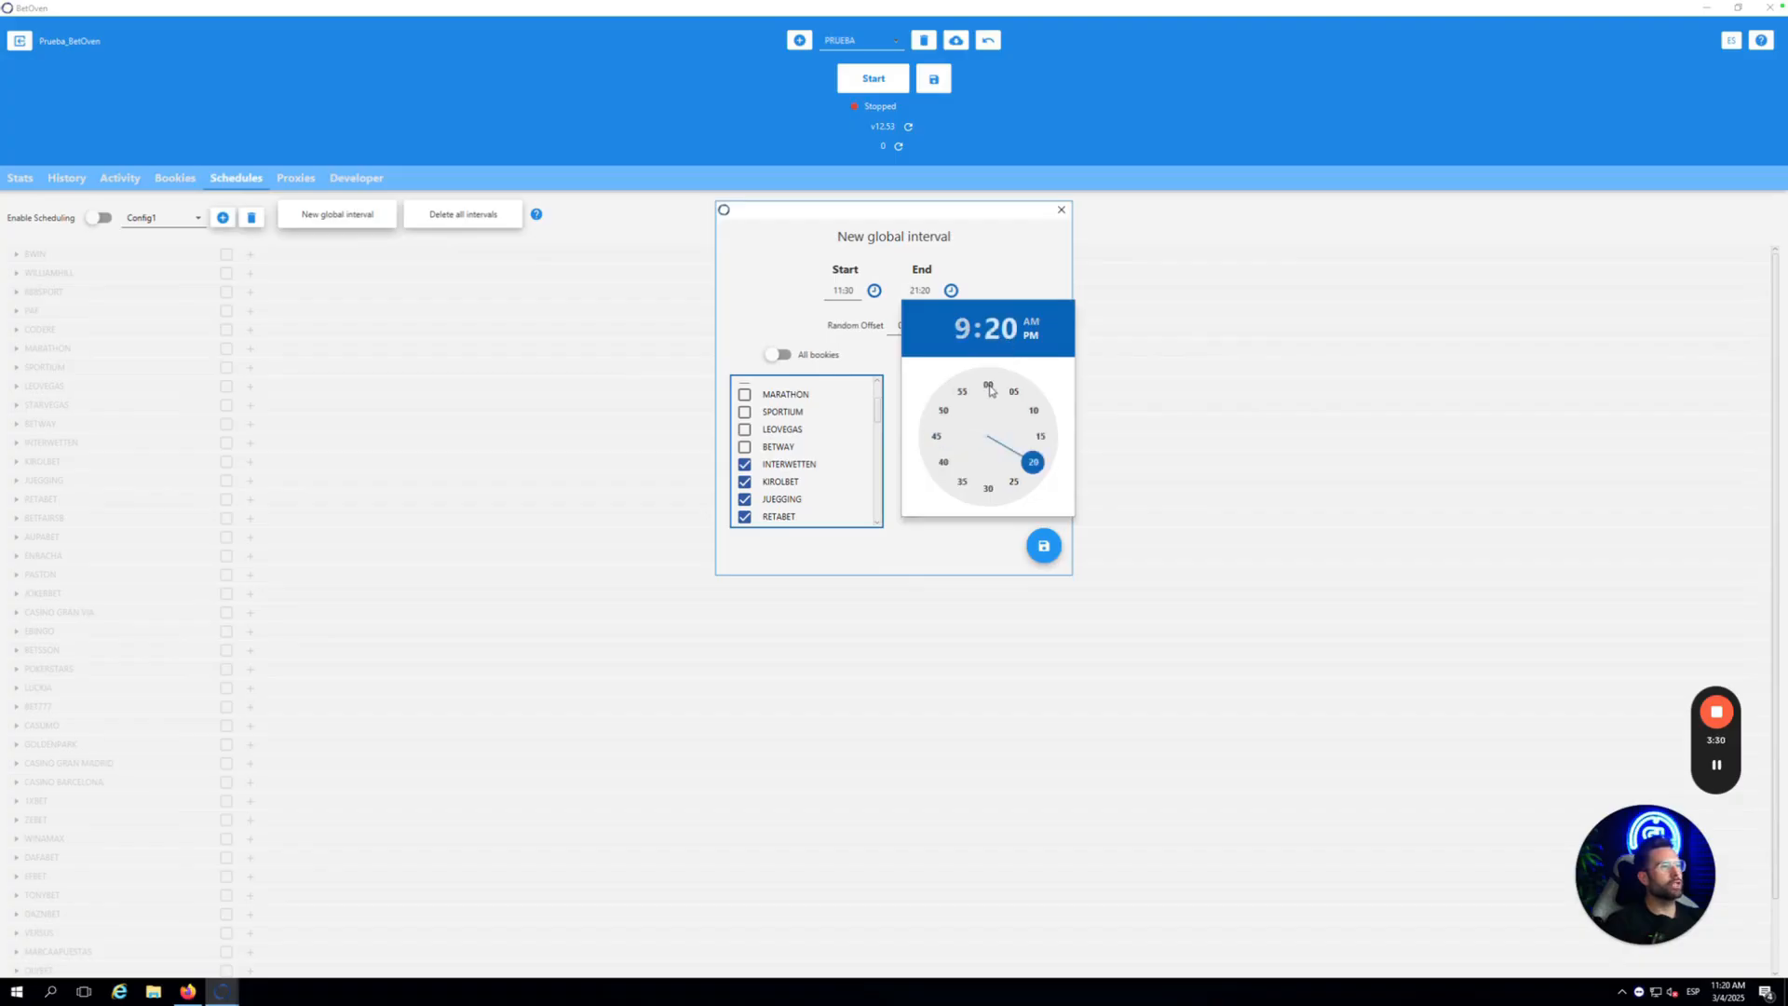
pyautogui.click(989, 387)
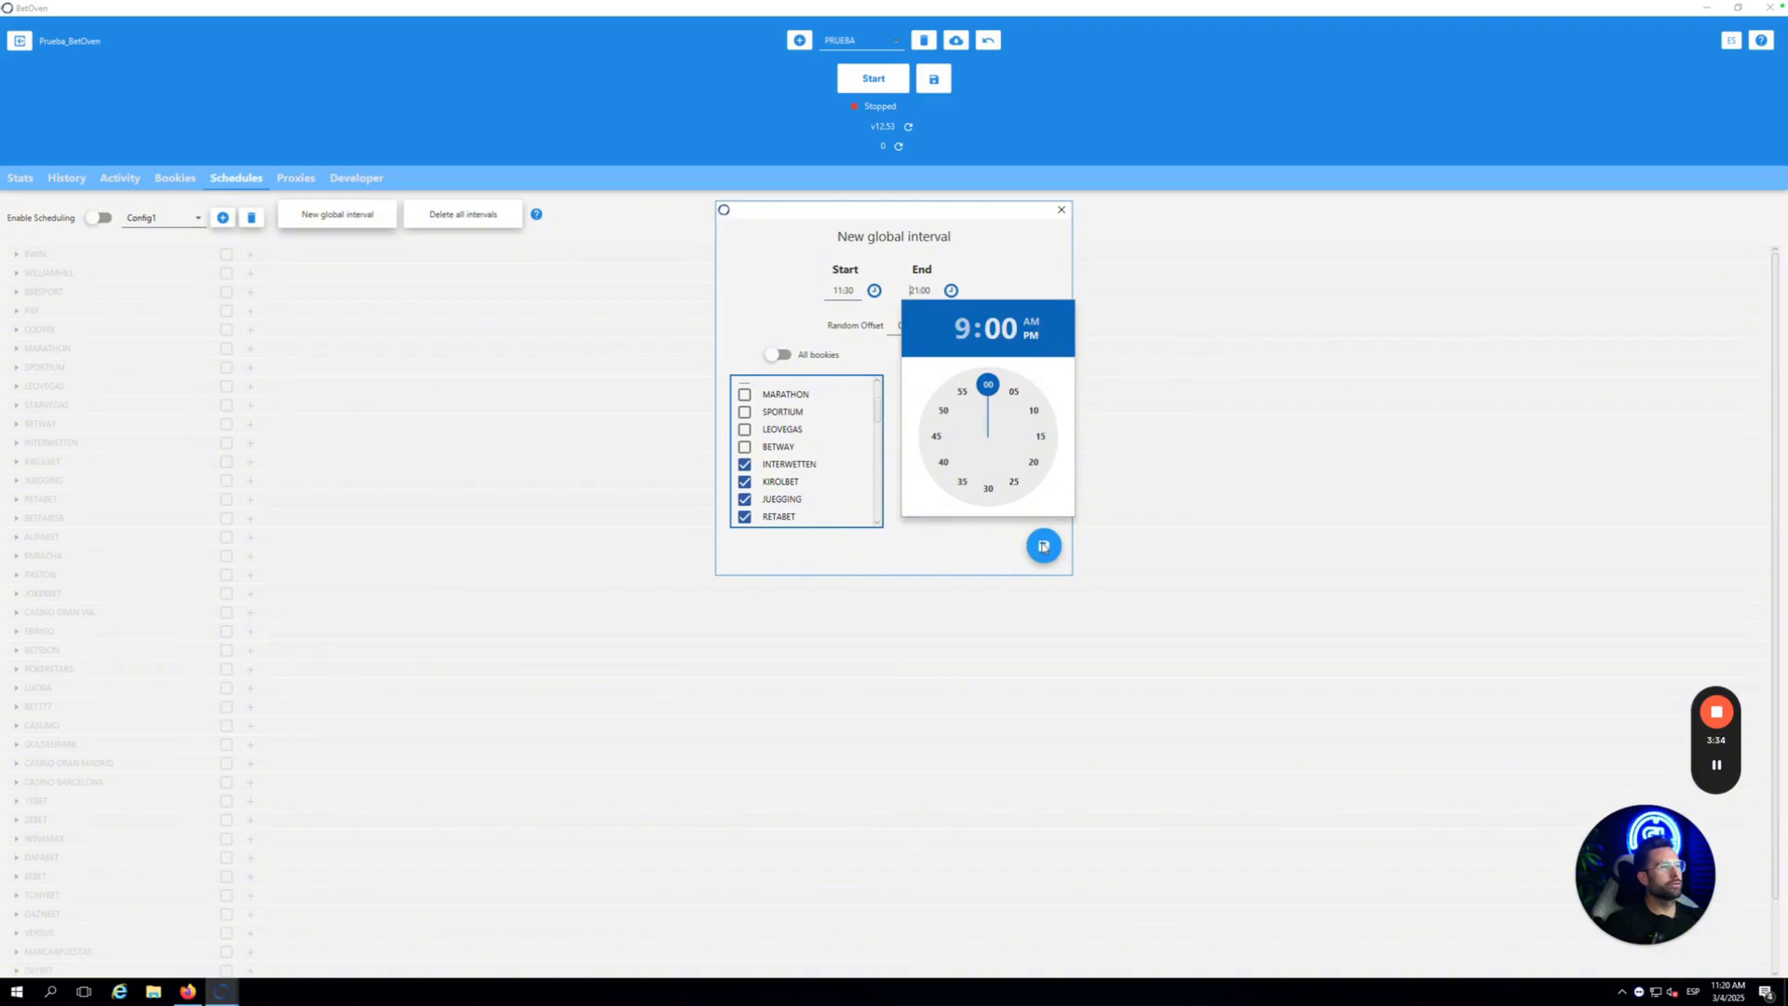
pyautogui.click(1043, 545)
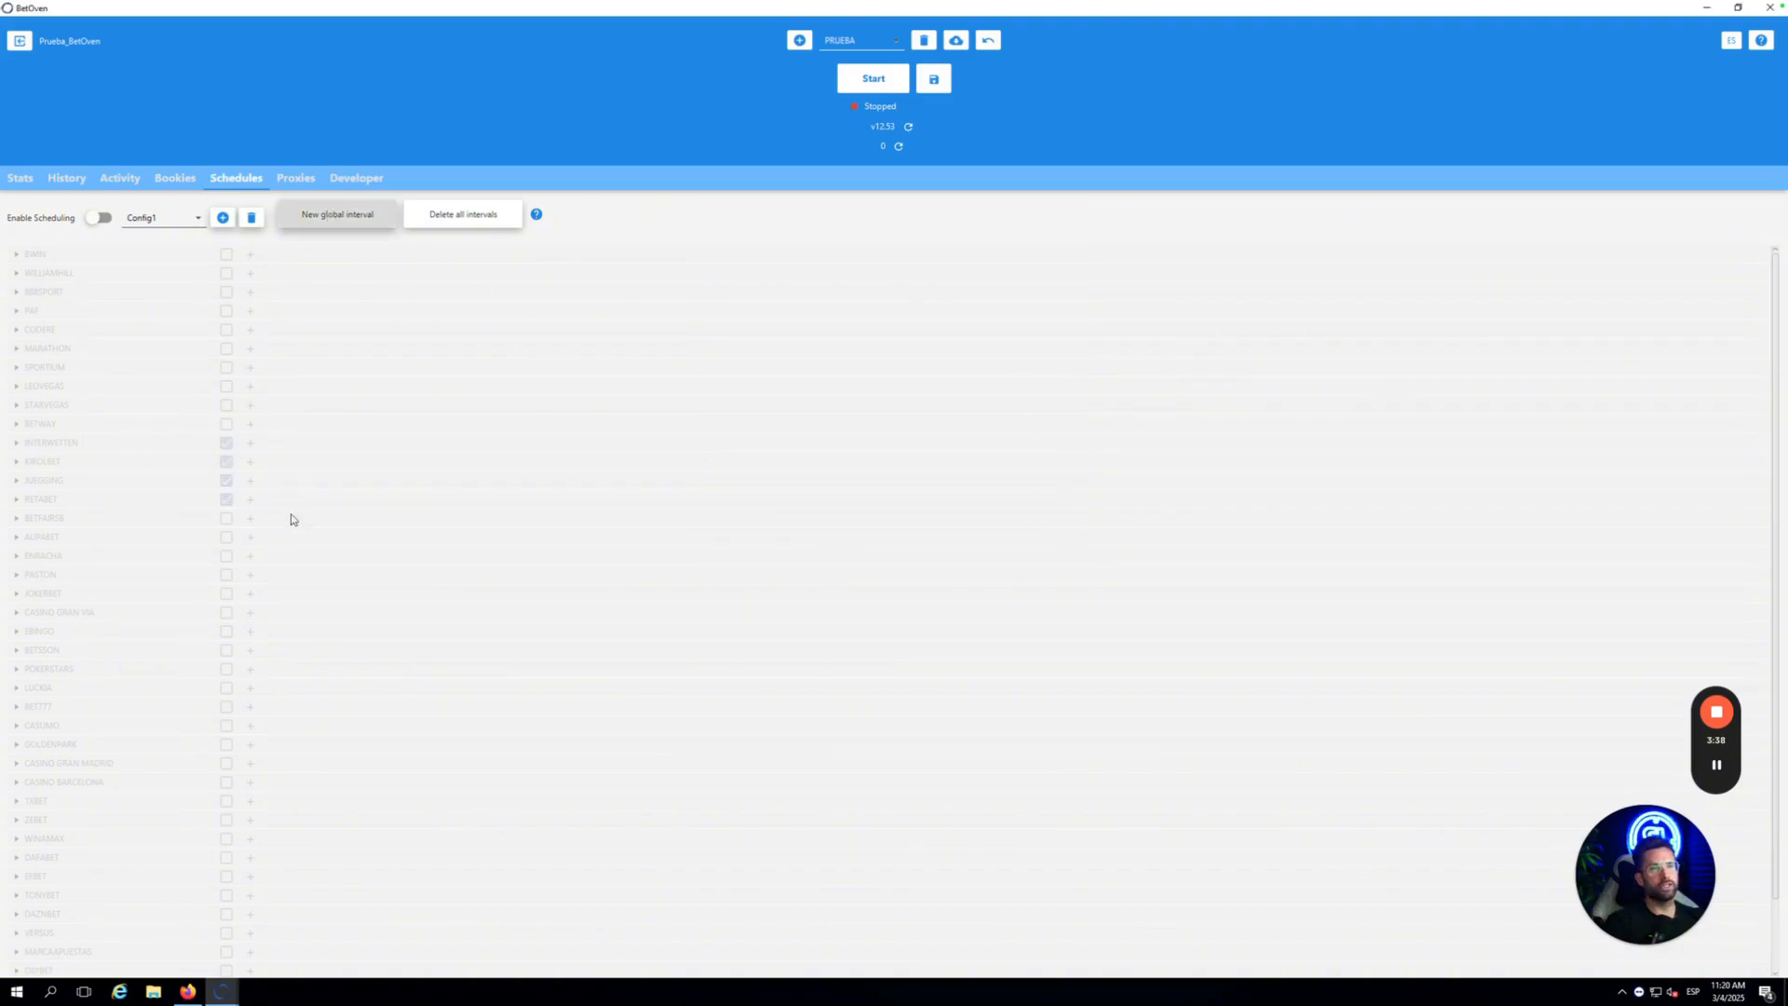
# - Start a second global interval for MARATHON, SPORTIUM, LEOVEGAS, BETWAY and INTERWETTEN, applied to all days
pyautogui.click(336, 216)
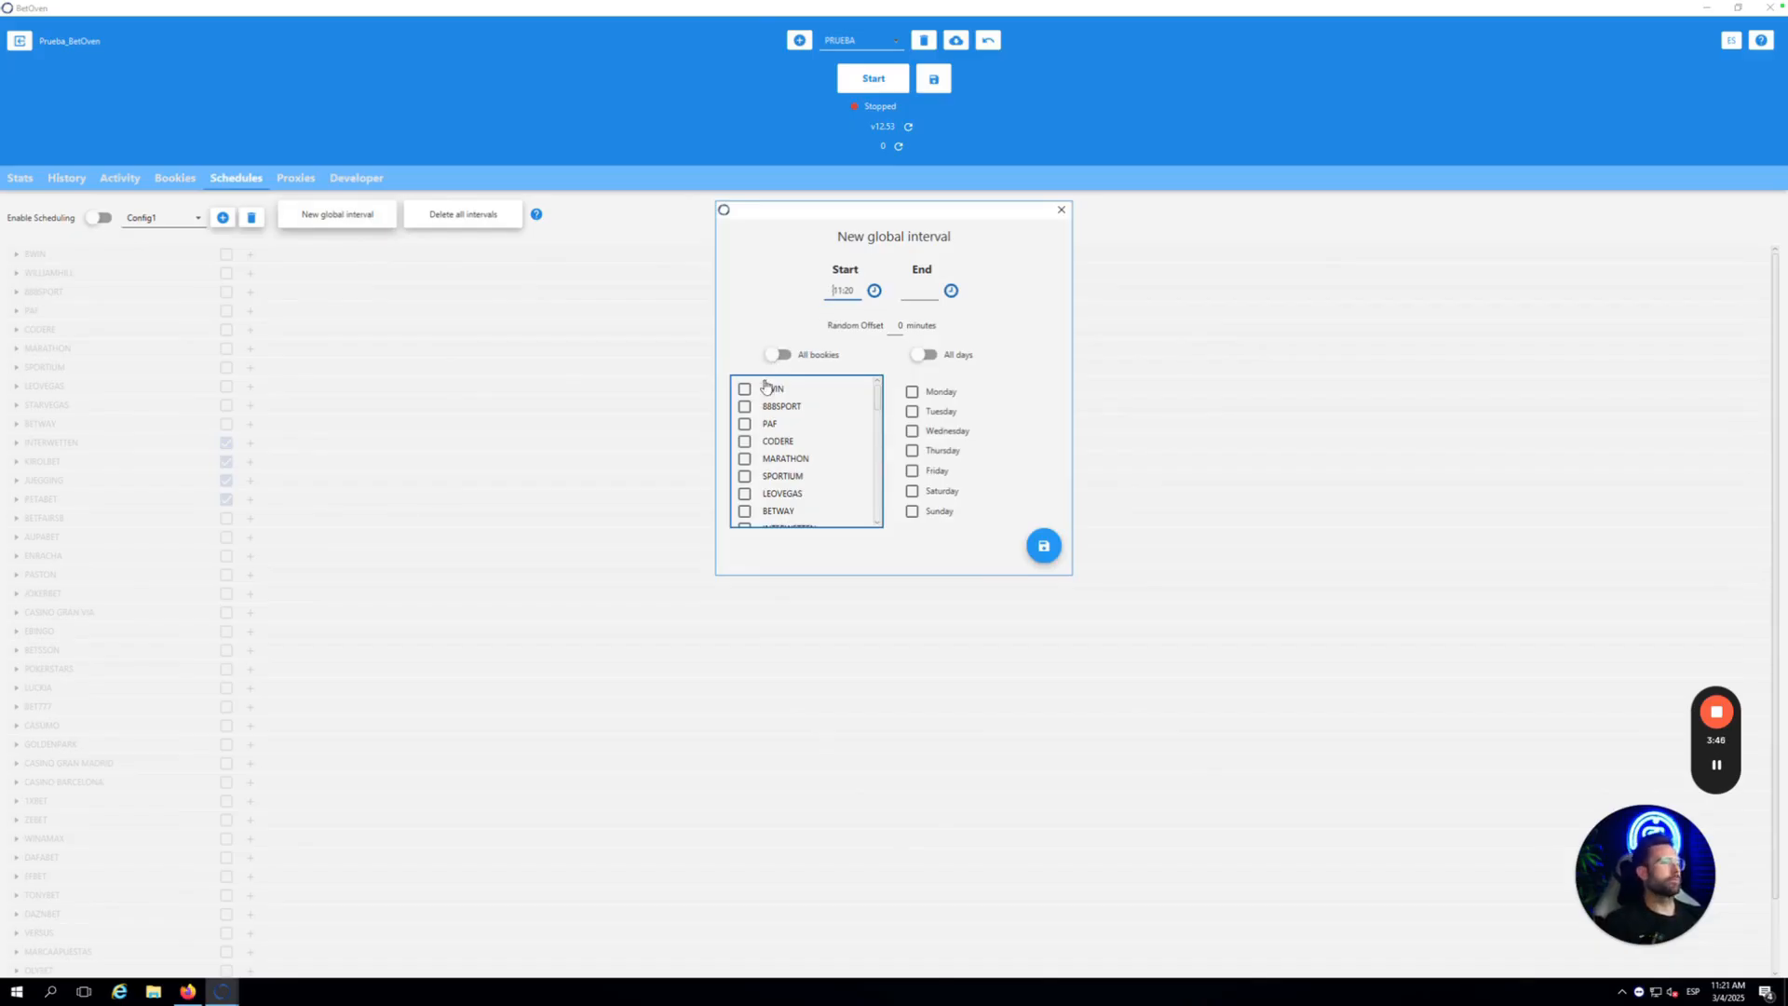
pyautogui.scroll(-1, 750, 471)
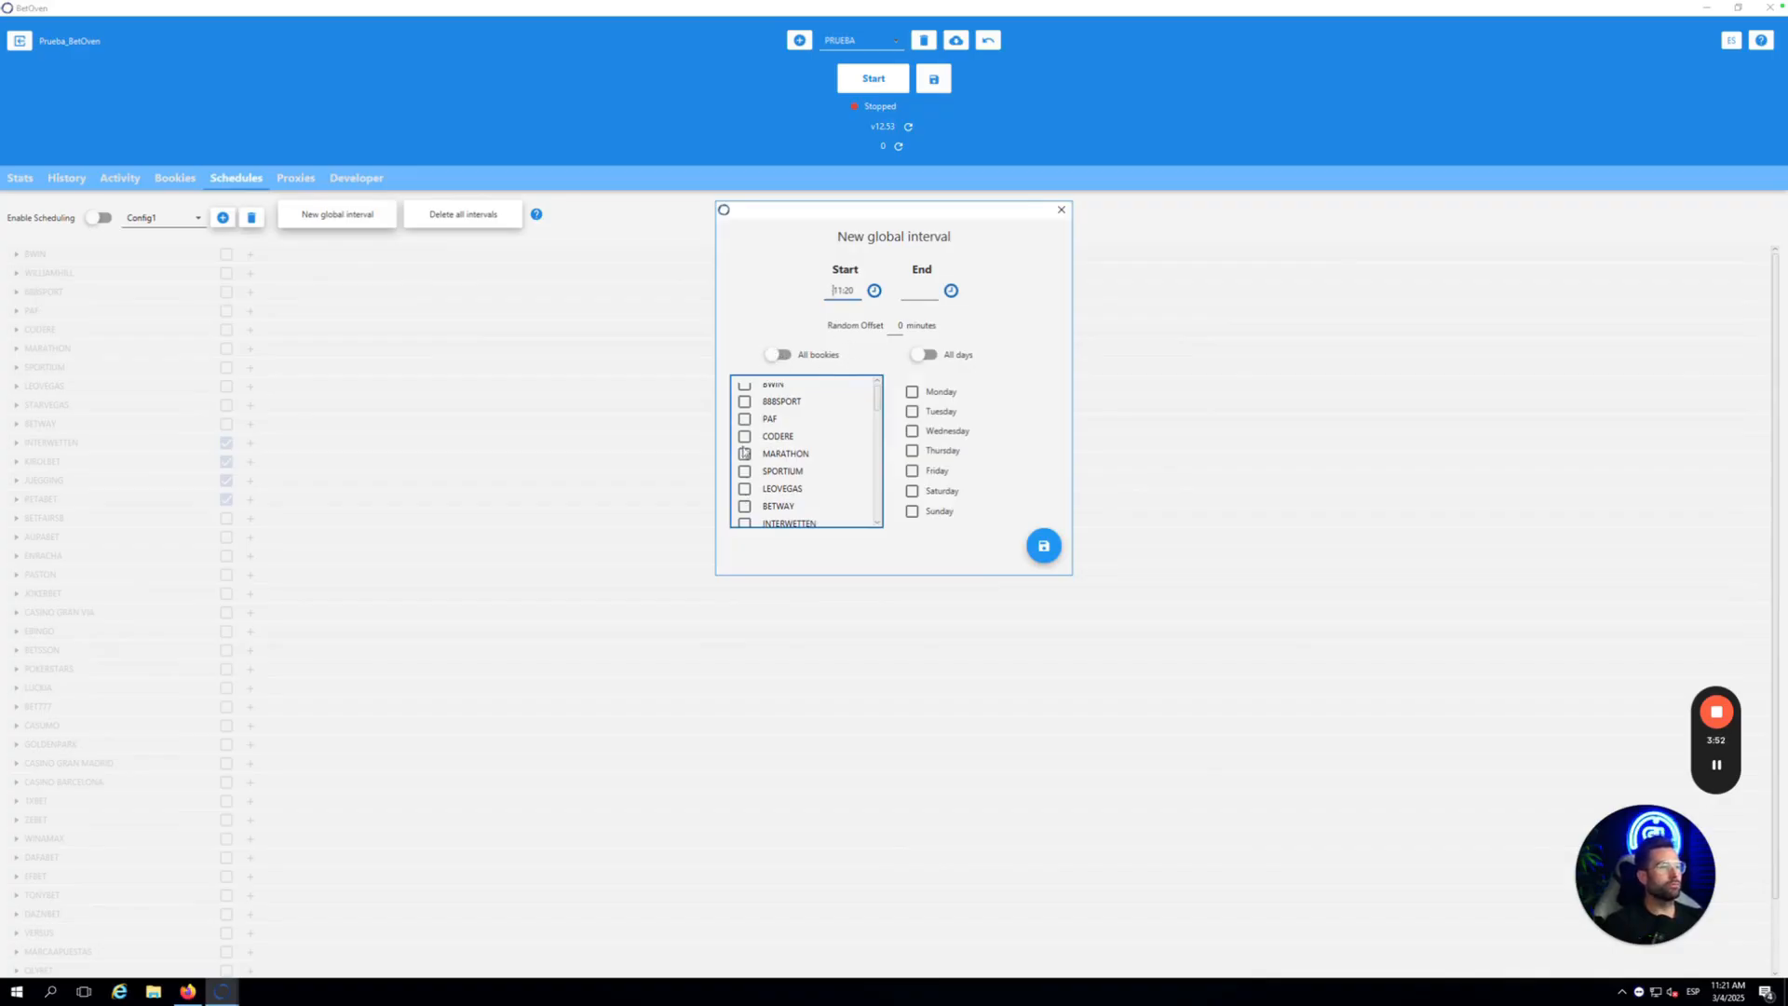
pyautogui.click(744, 453)
pyautogui.click(744, 488)
pyautogui.click(744, 471)
pyautogui.click(744, 524)
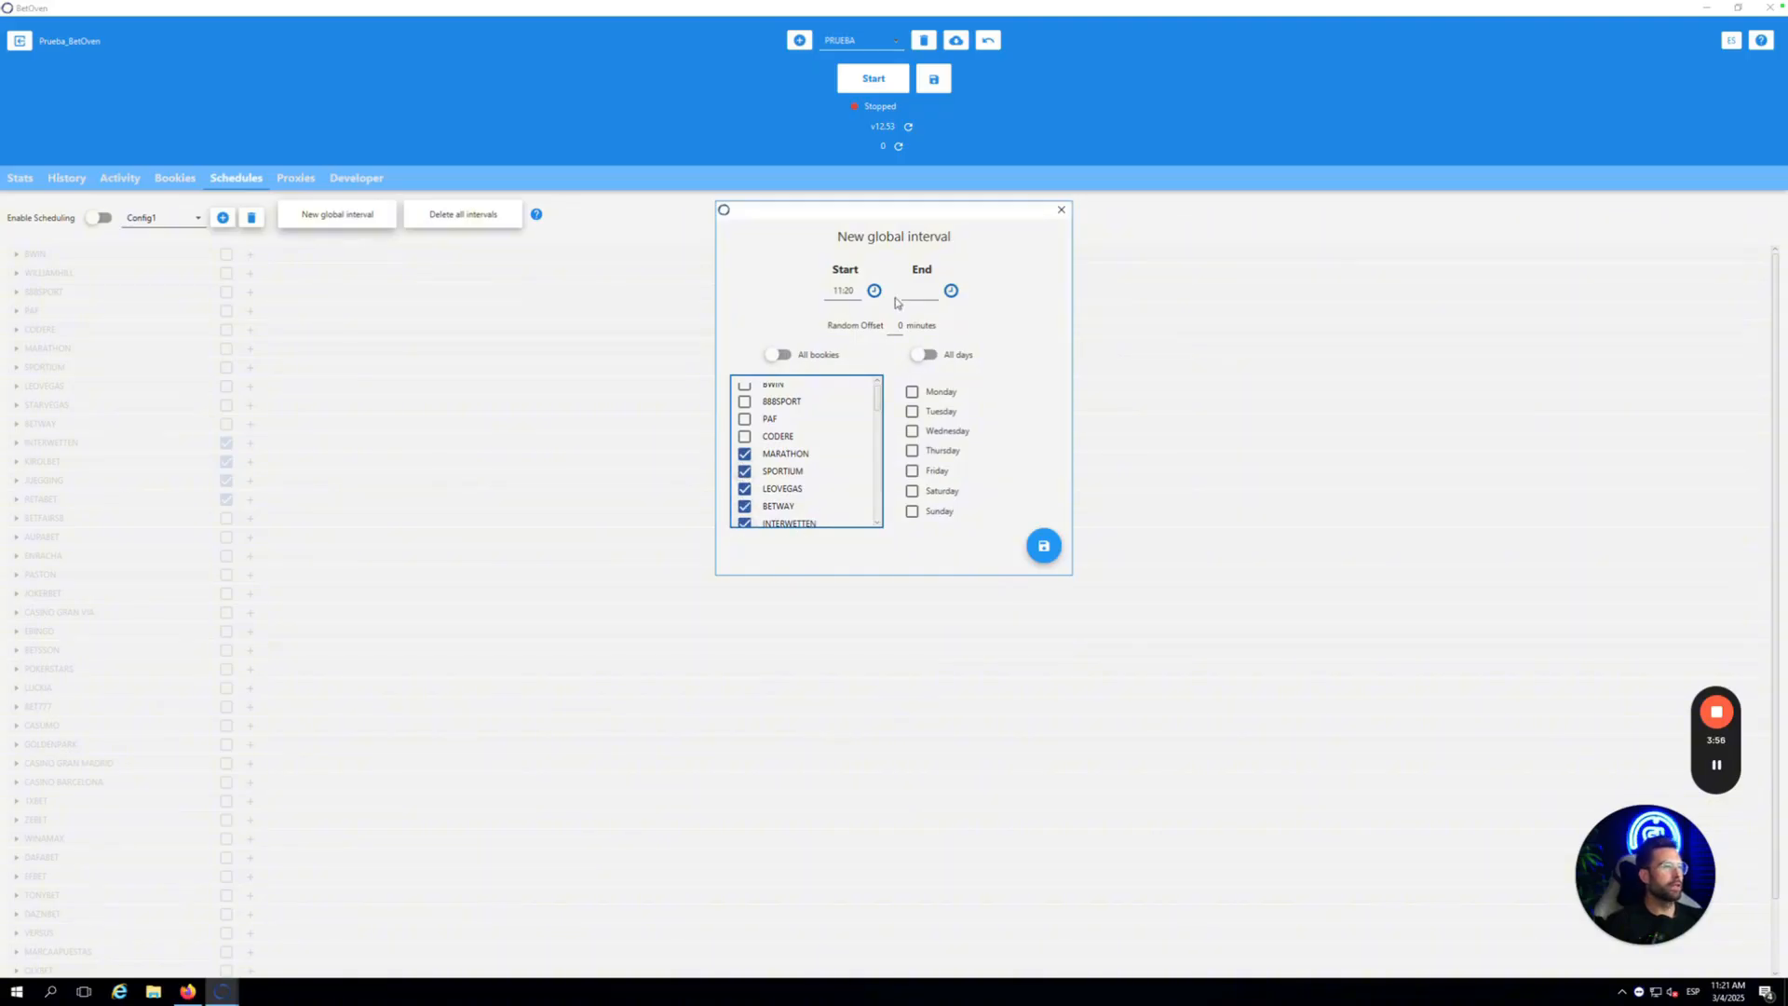
pyautogui.click(925, 354)
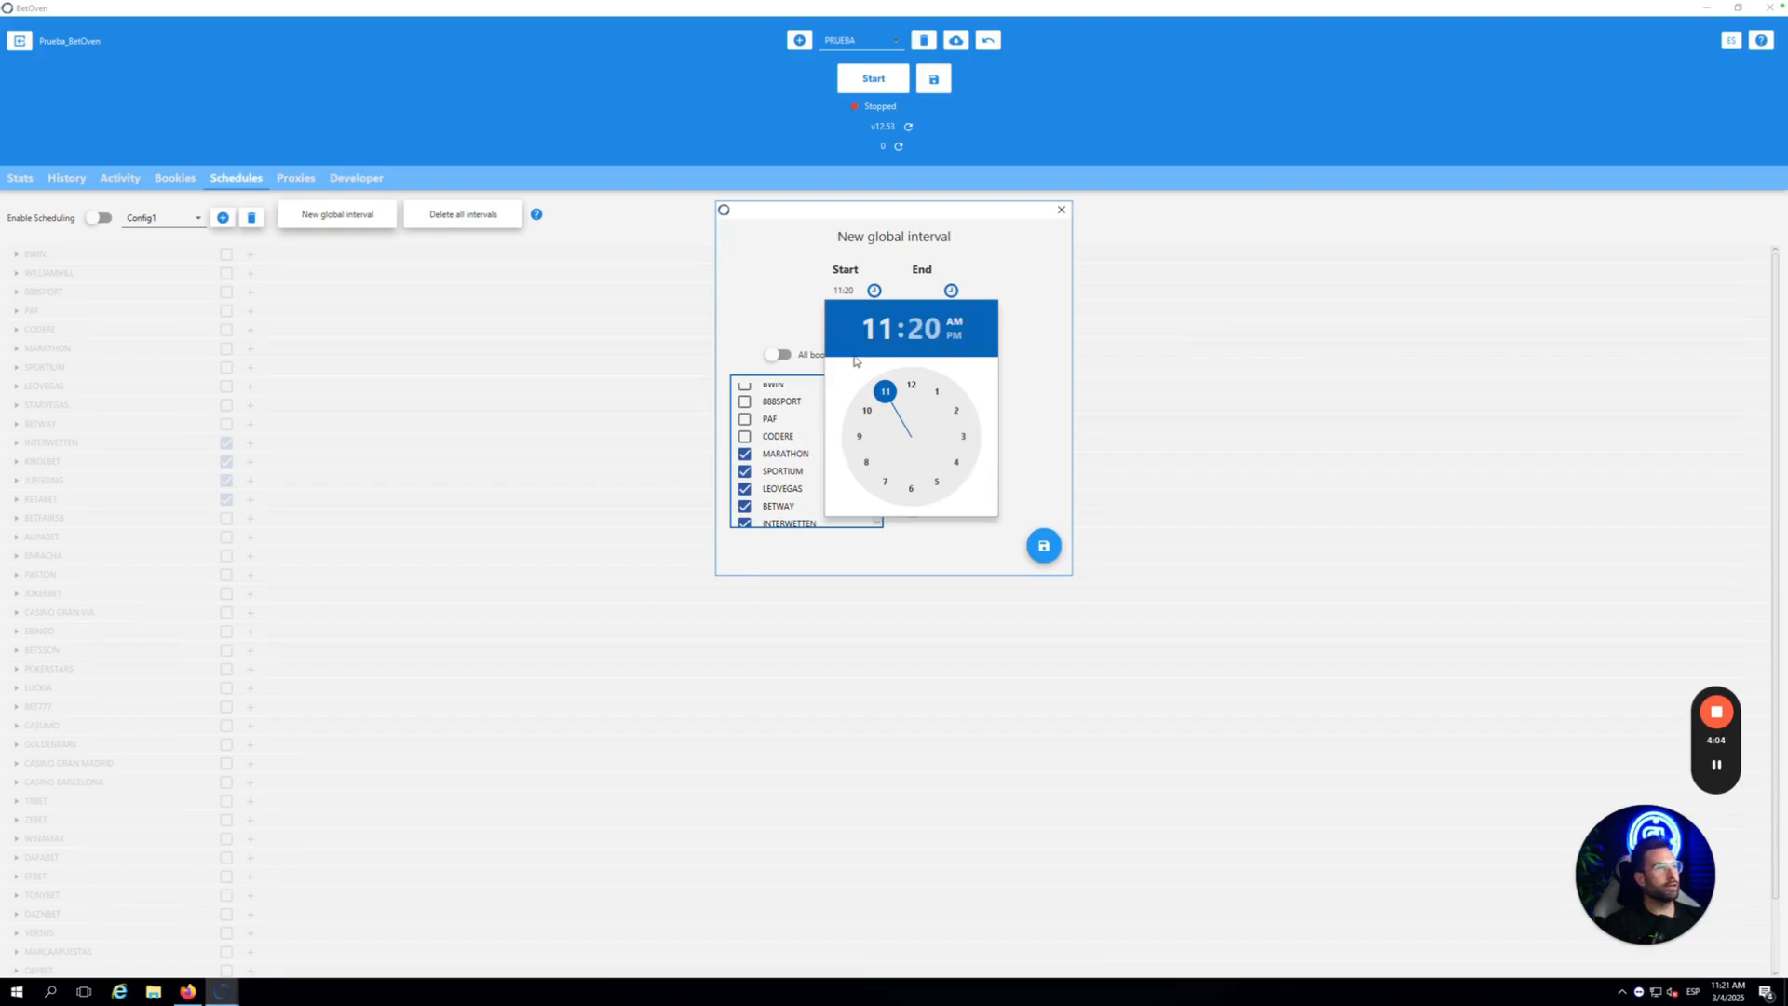
# - Set the second interval's start time to 12:00 AM
pyautogui.click(911, 385)
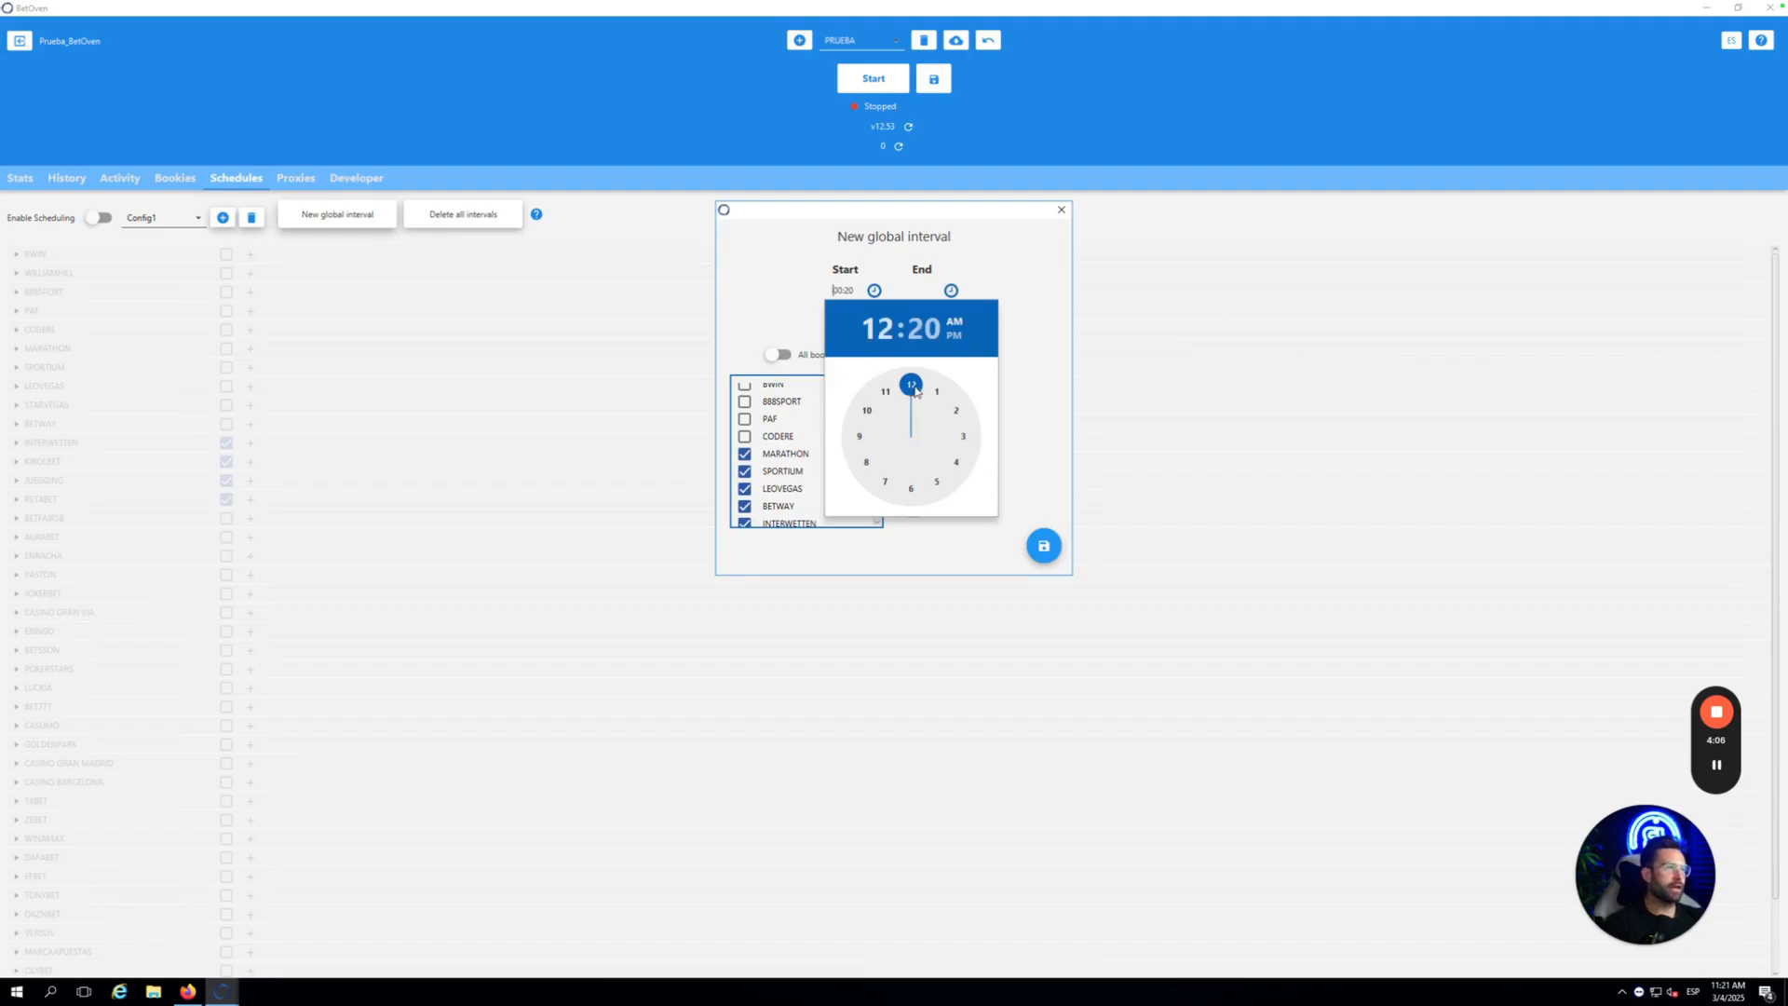
pyautogui.click(925, 330)
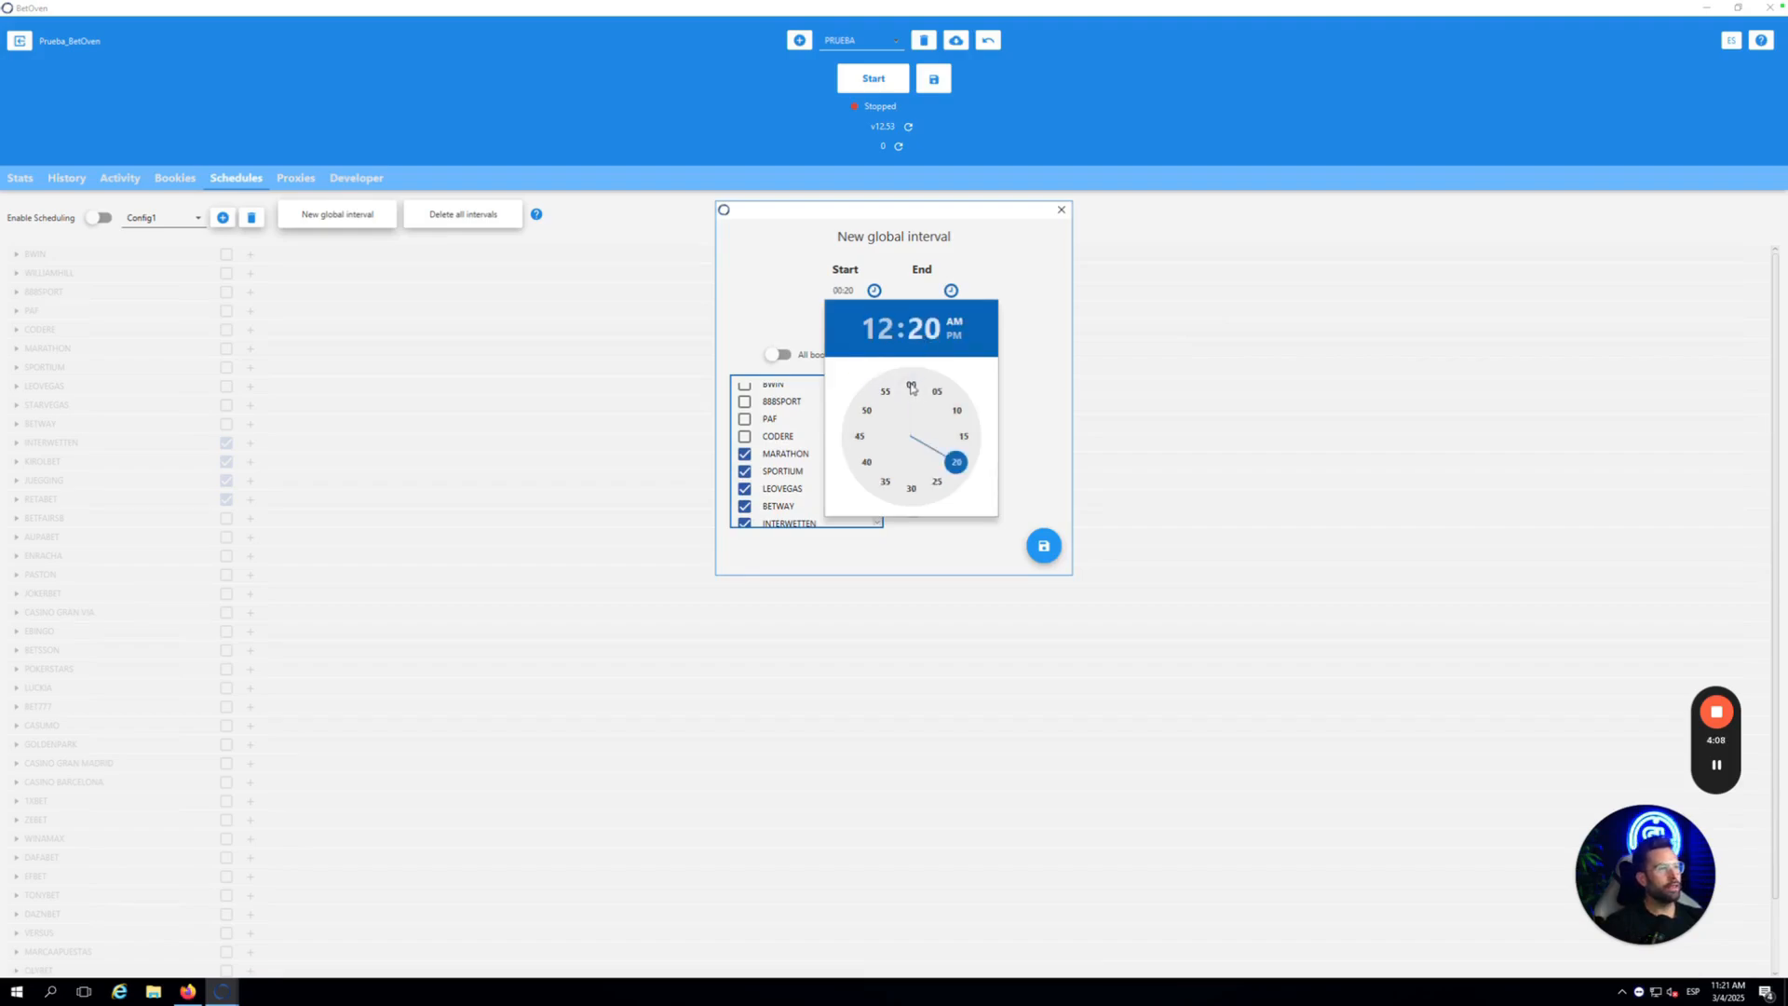
pyautogui.click(913, 389)
pyautogui.click(1002, 280)
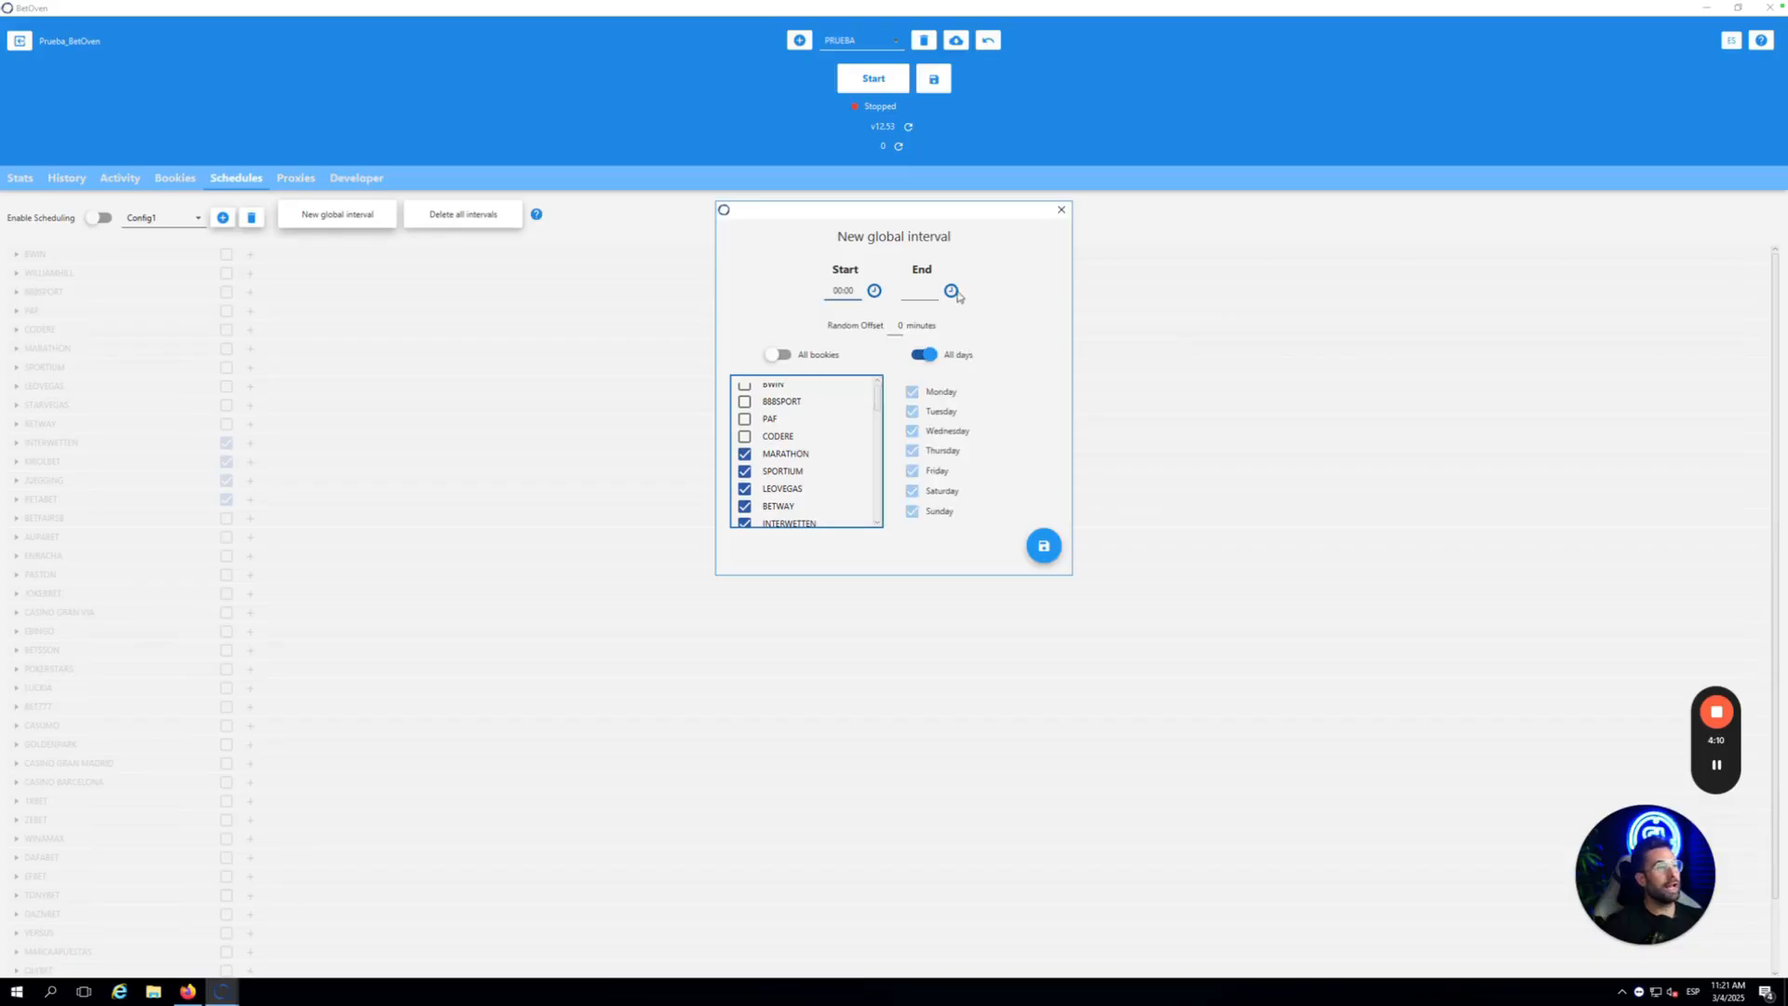
# - Set the second interval's end time to 2:00 AM and save the interval
pyautogui.click(951, 291)
pyautogui.click(1031, 415)
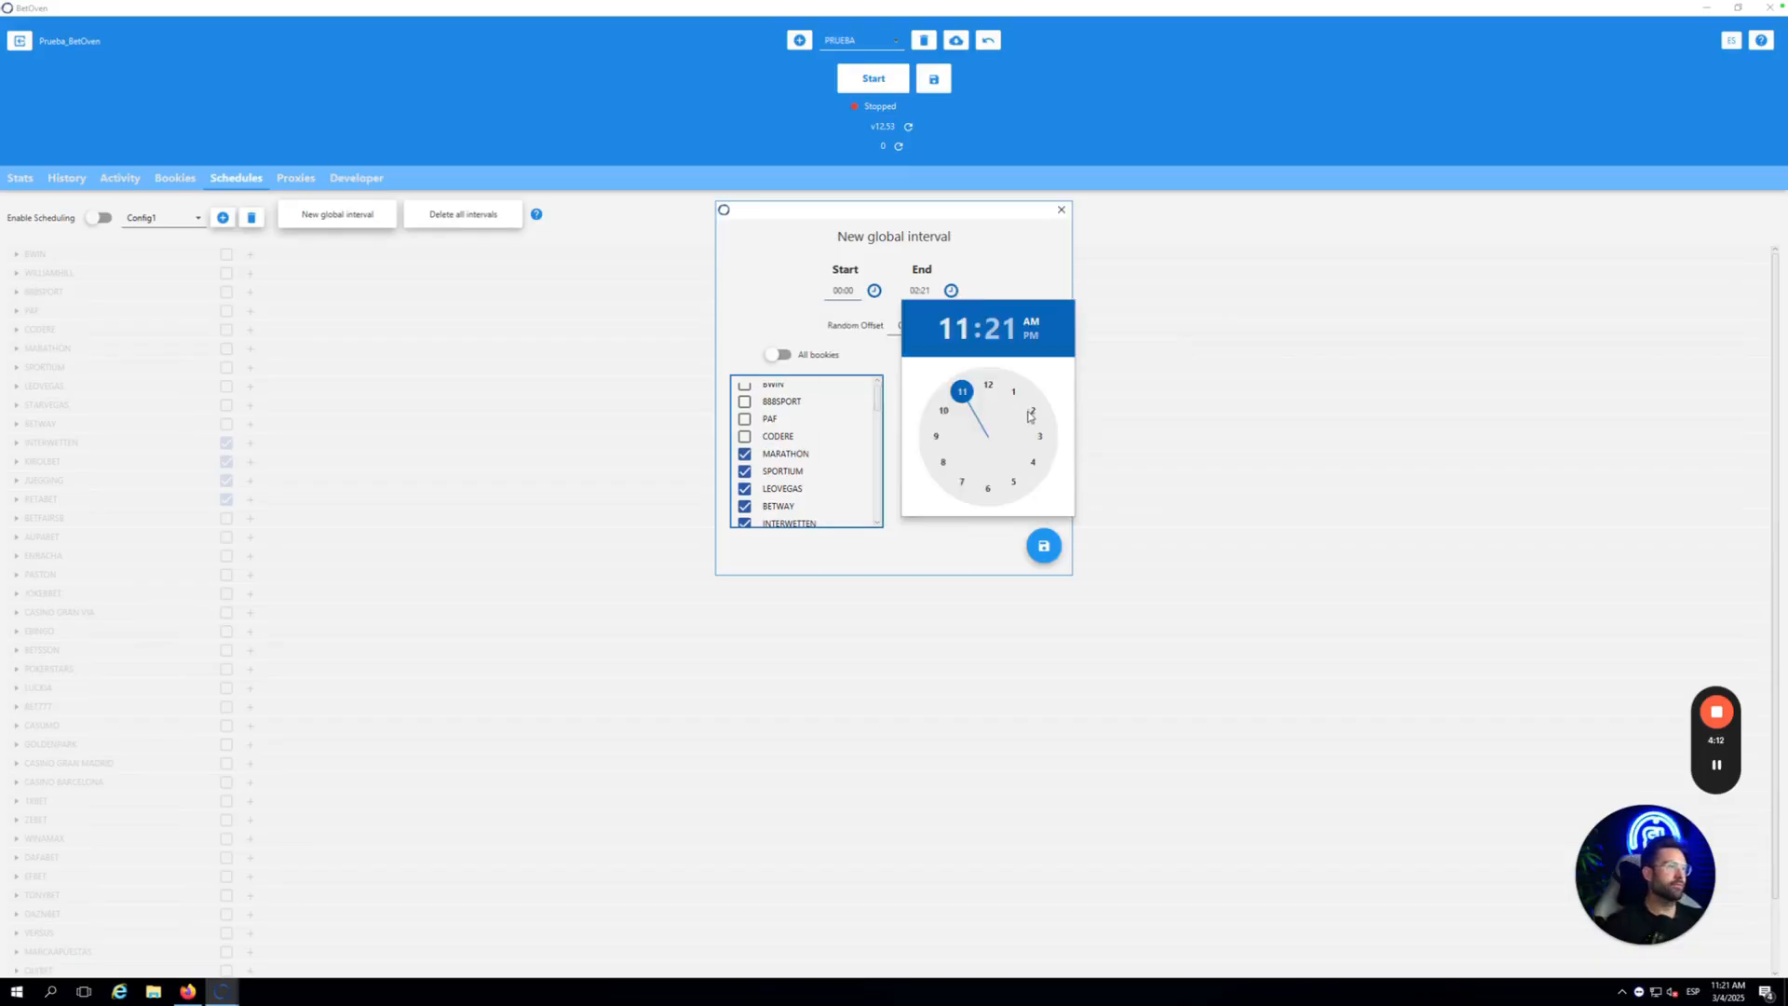
pyautogui.click(988, 384)
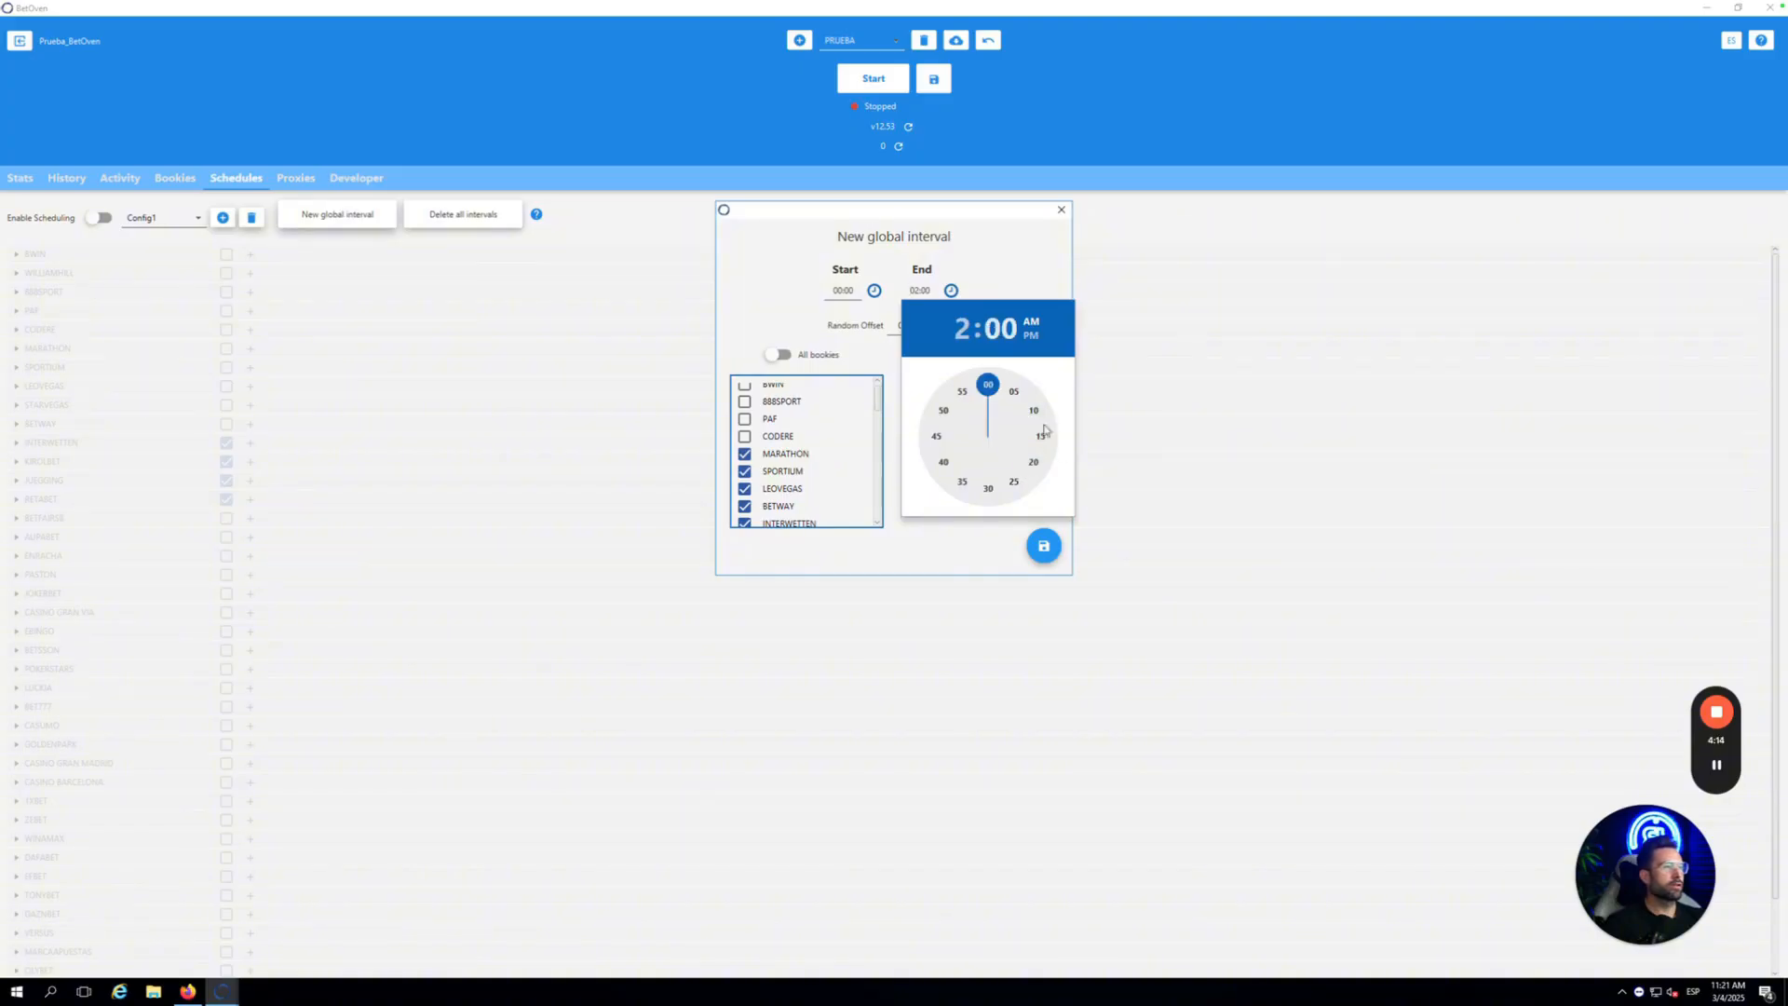
pyautogui.click(1044, 546)
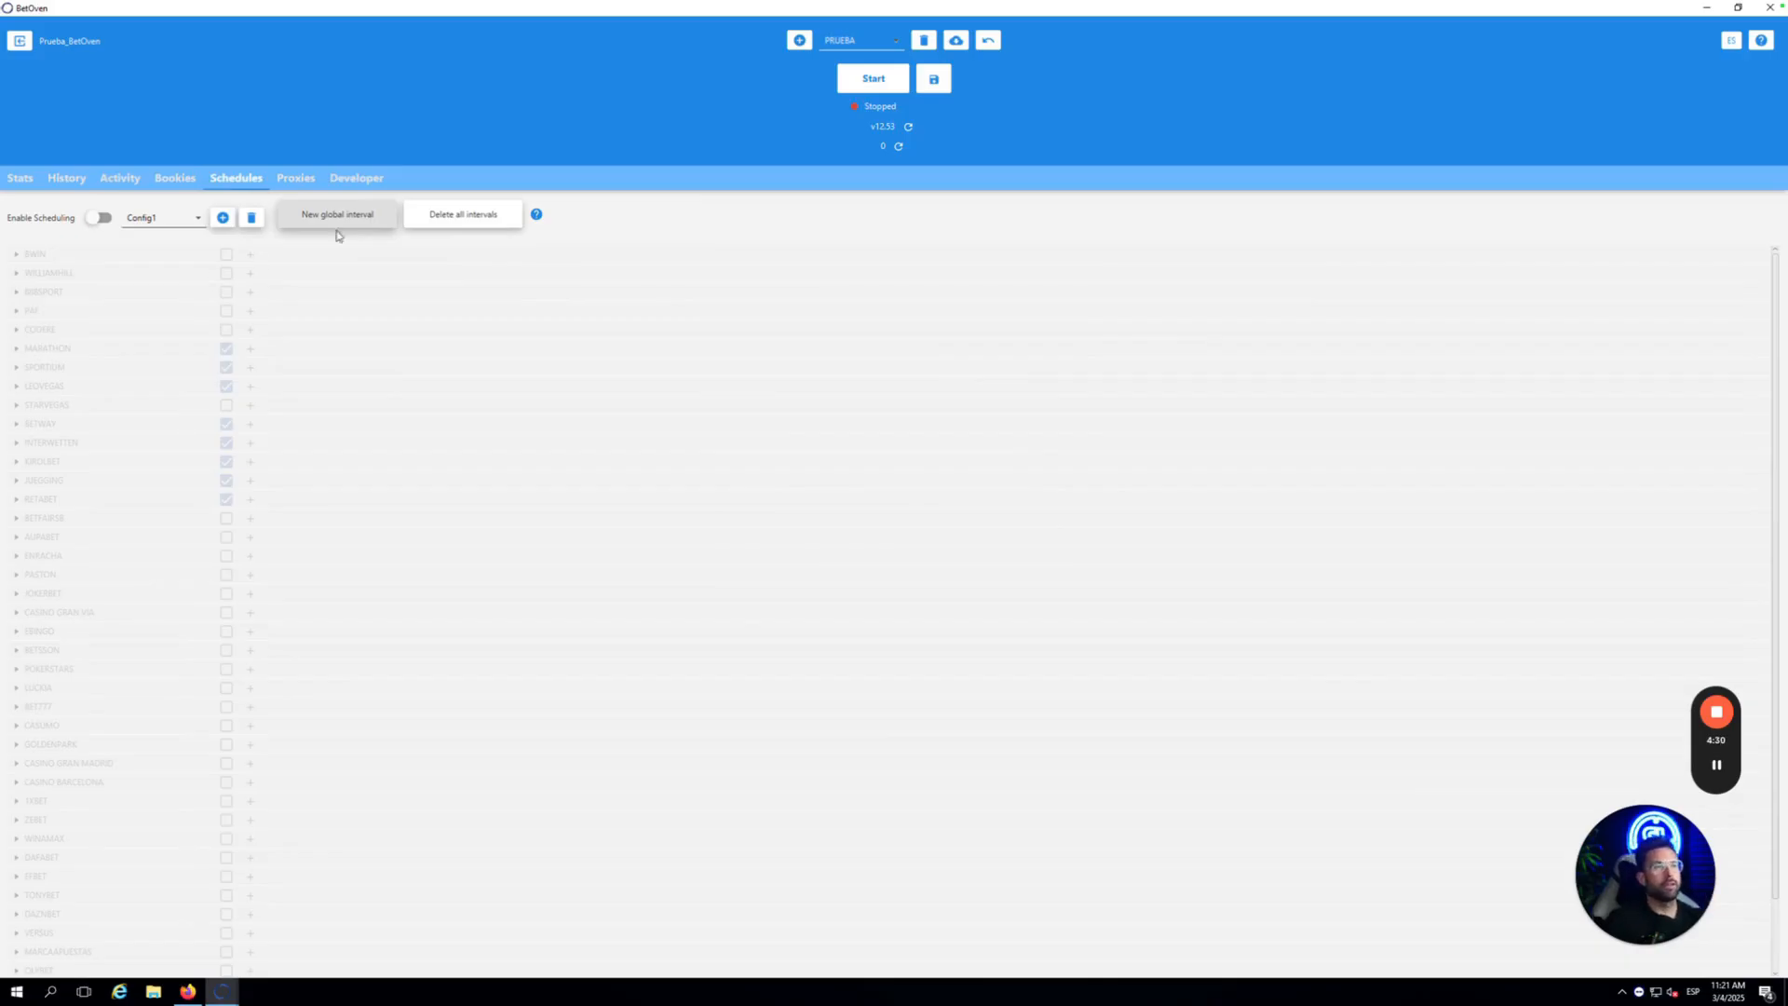
# - Start a third global interval in Config1 for CODERE, MARATHON, SPORTIUM, LEOVEGAS and BETWAY
pyautogui.click(223, 218)
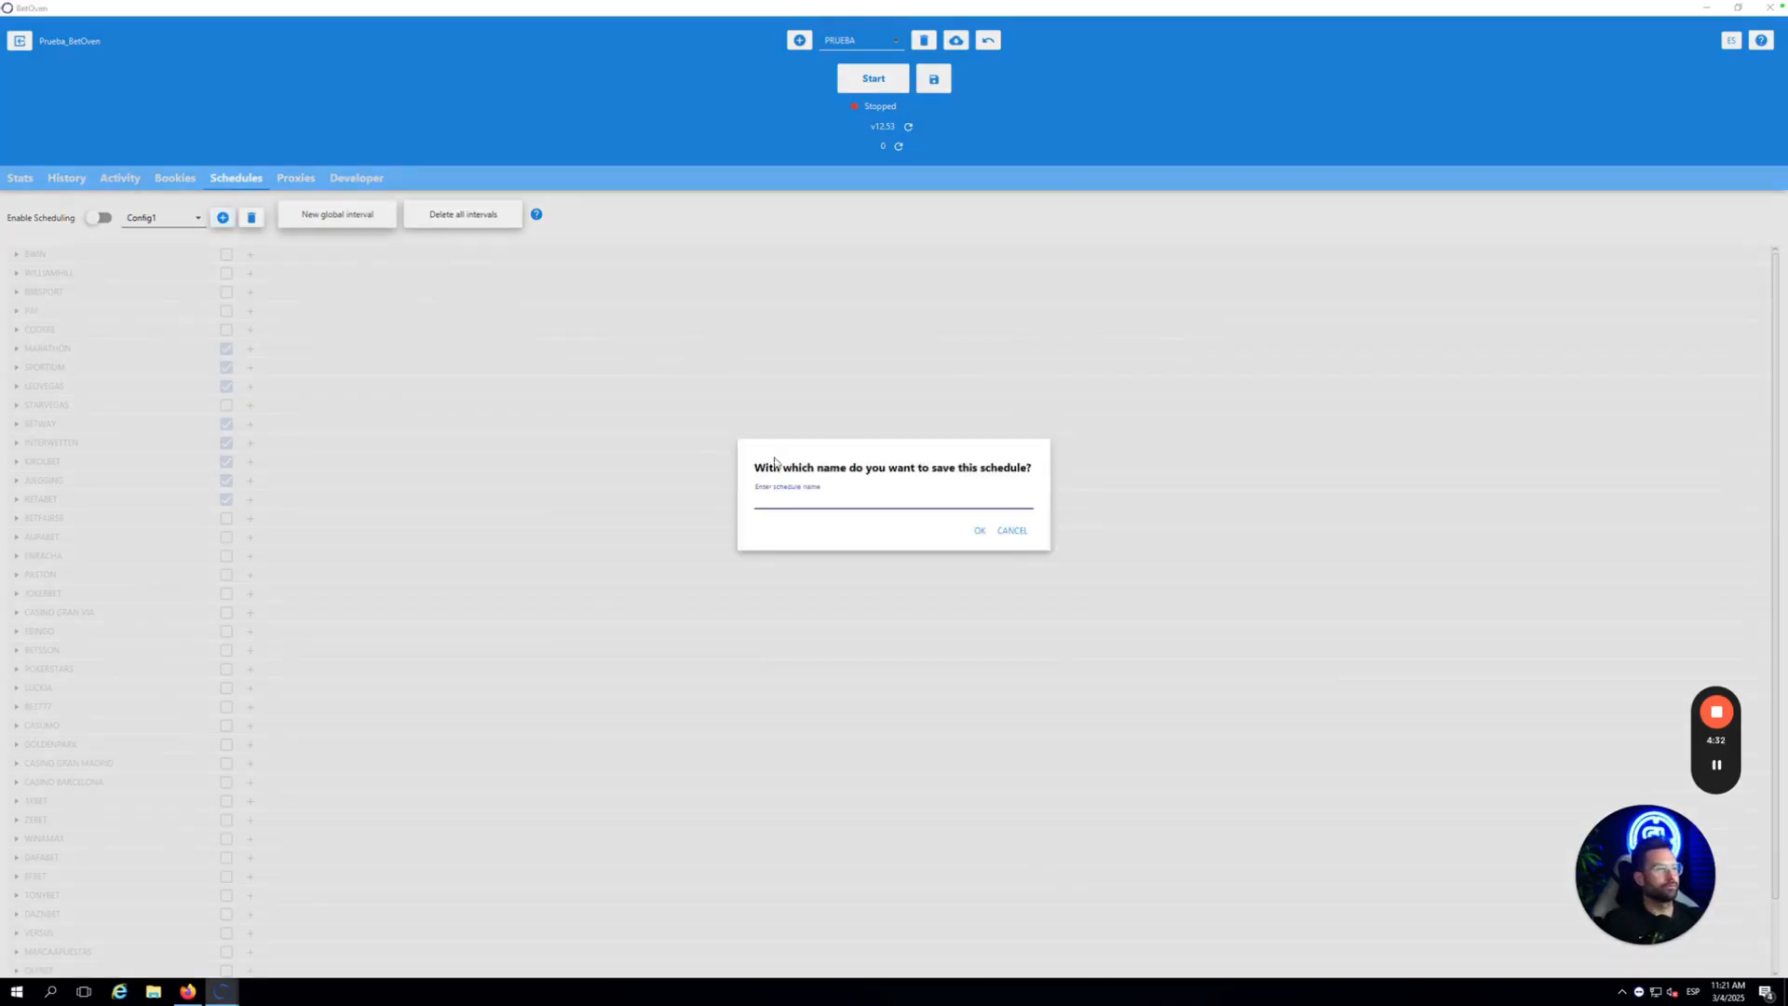
pyautogui.click(1025, 538)
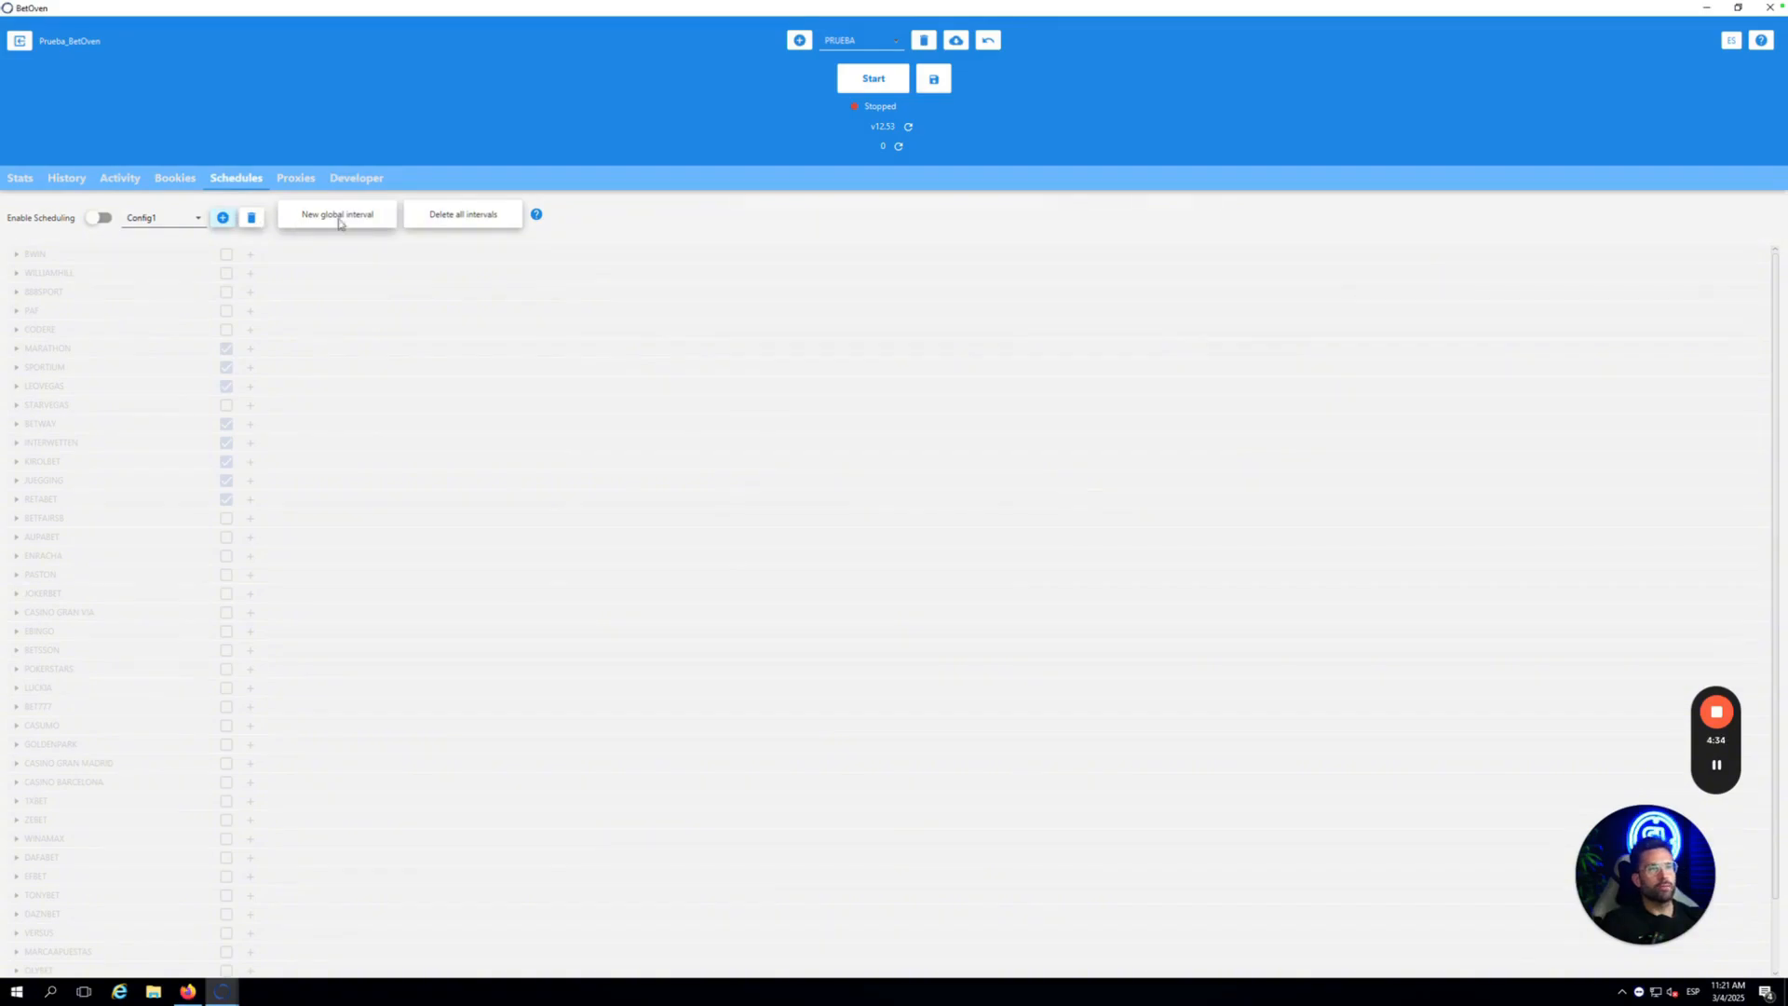
pyautogui.click(345, 216)
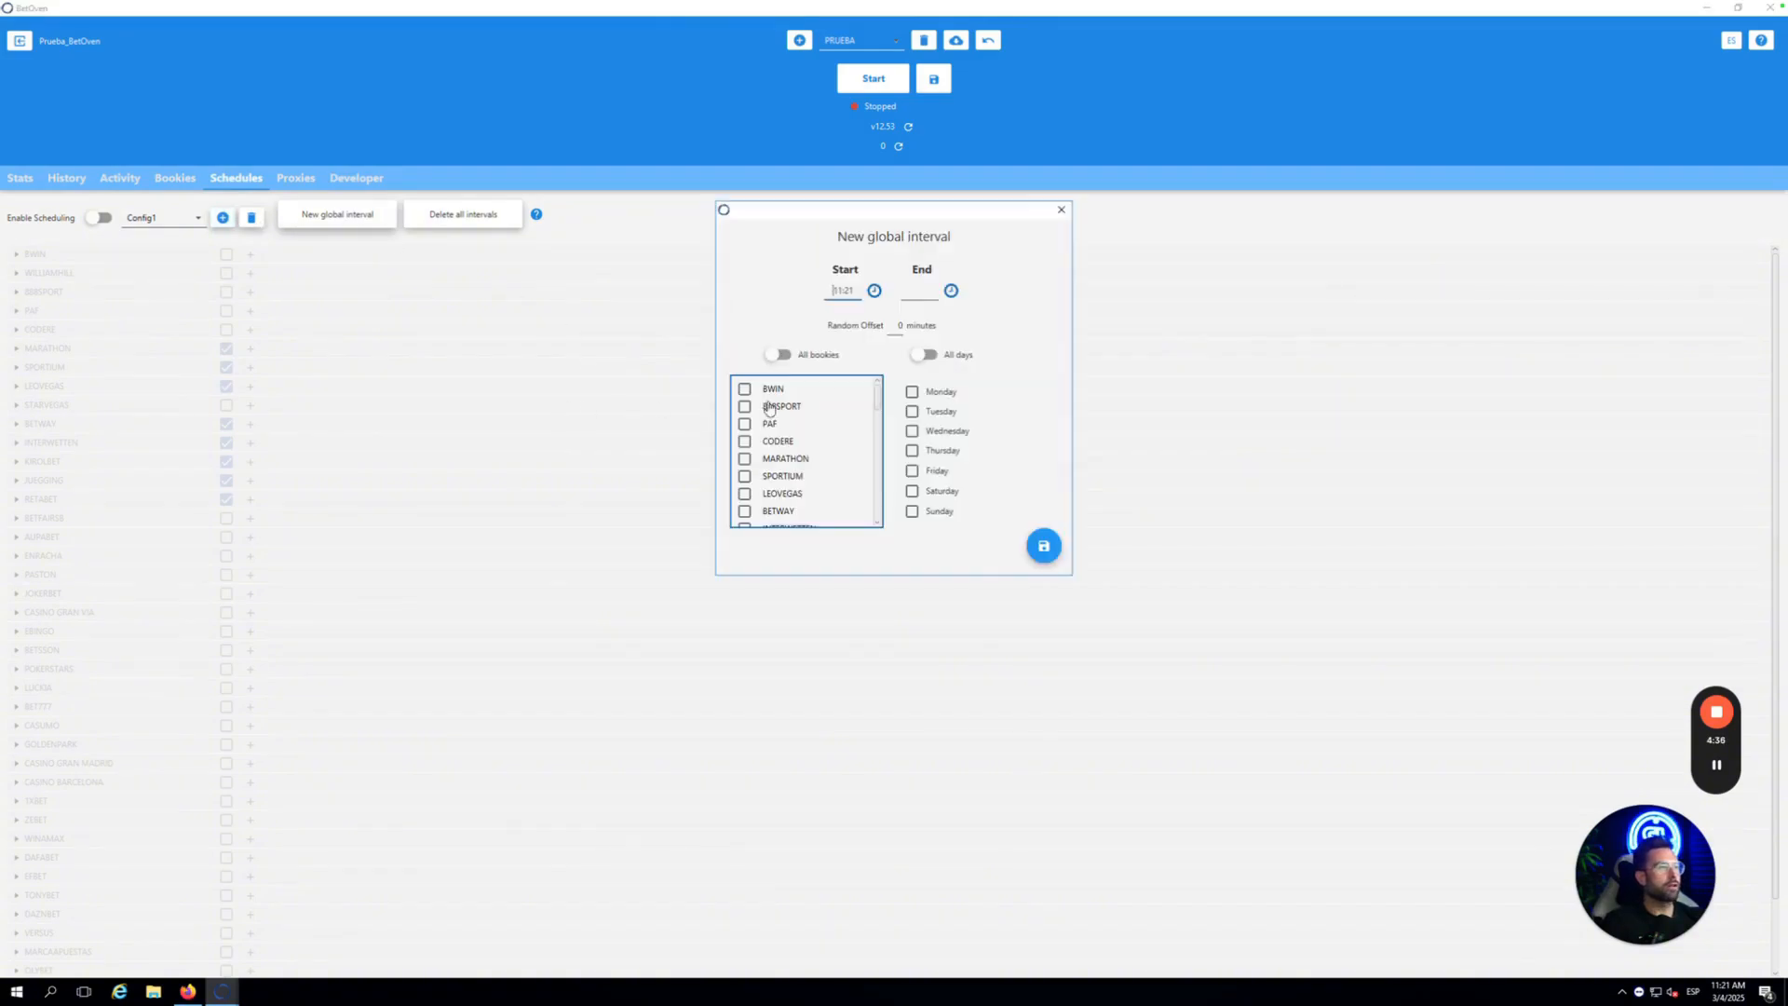
pyautogui.click(744, 441)
pyautogui.click(744, 459)
pyautogui.click(744, 476)
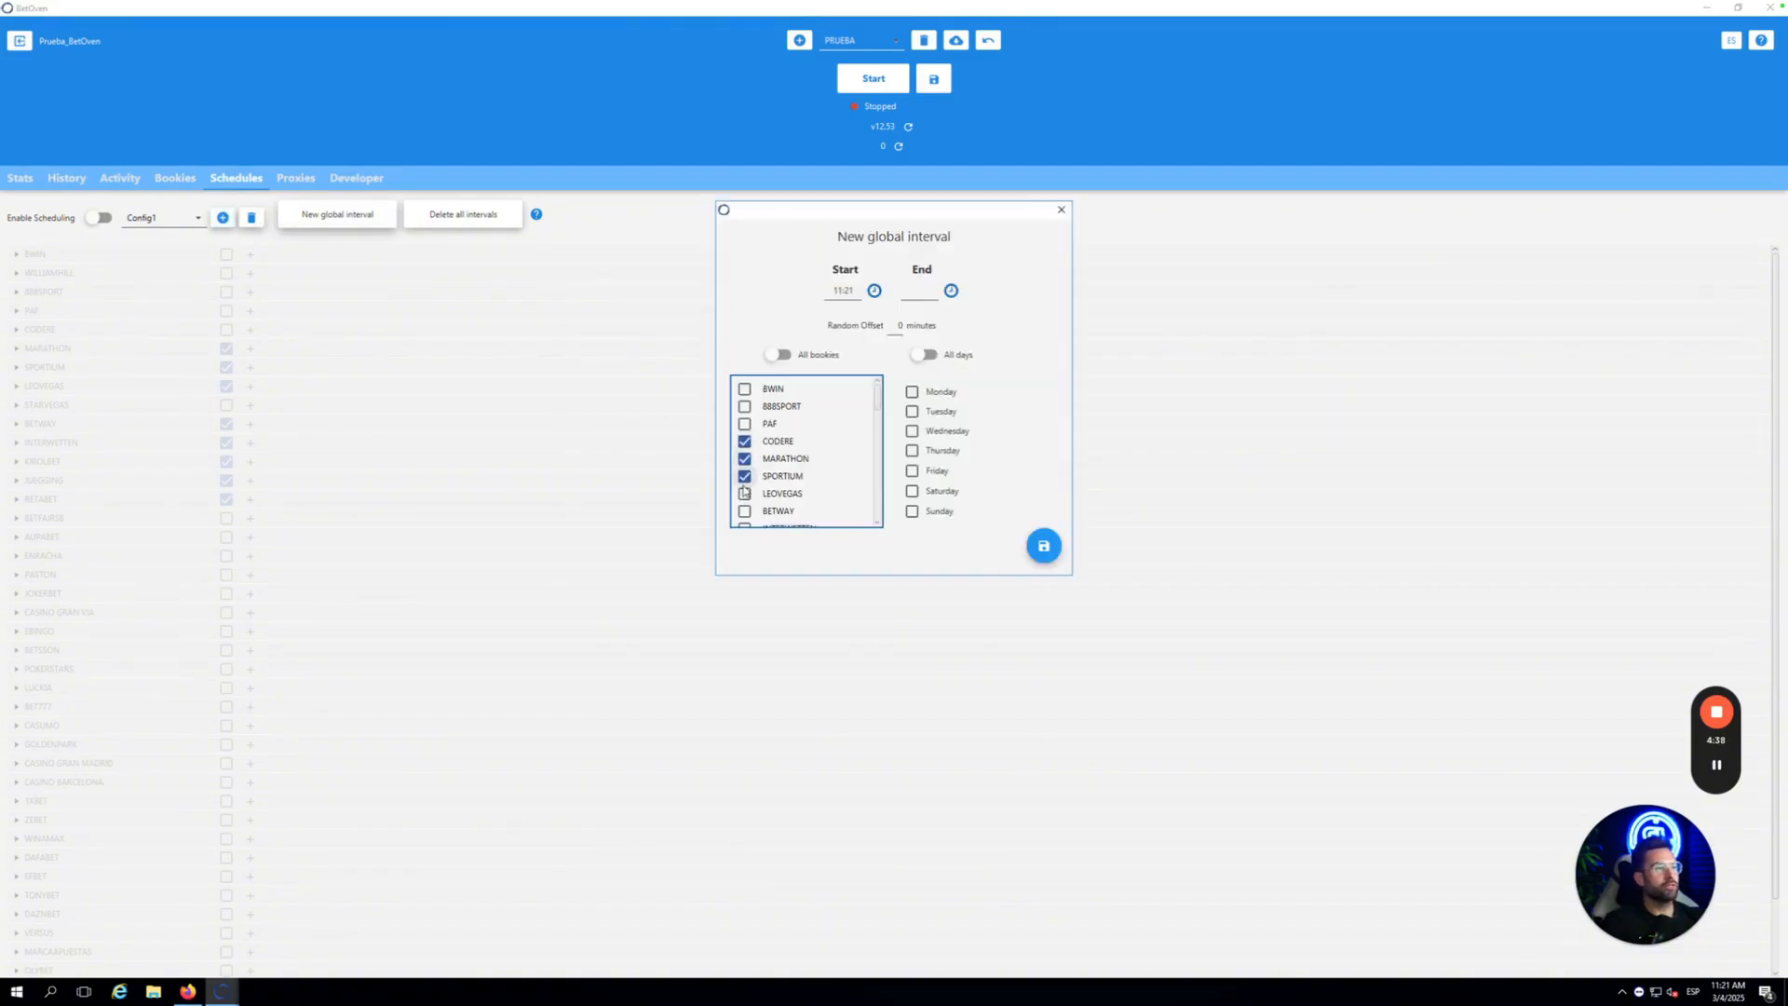
pyautogui.click(744, 493)
pyautogui.click(745, 511)
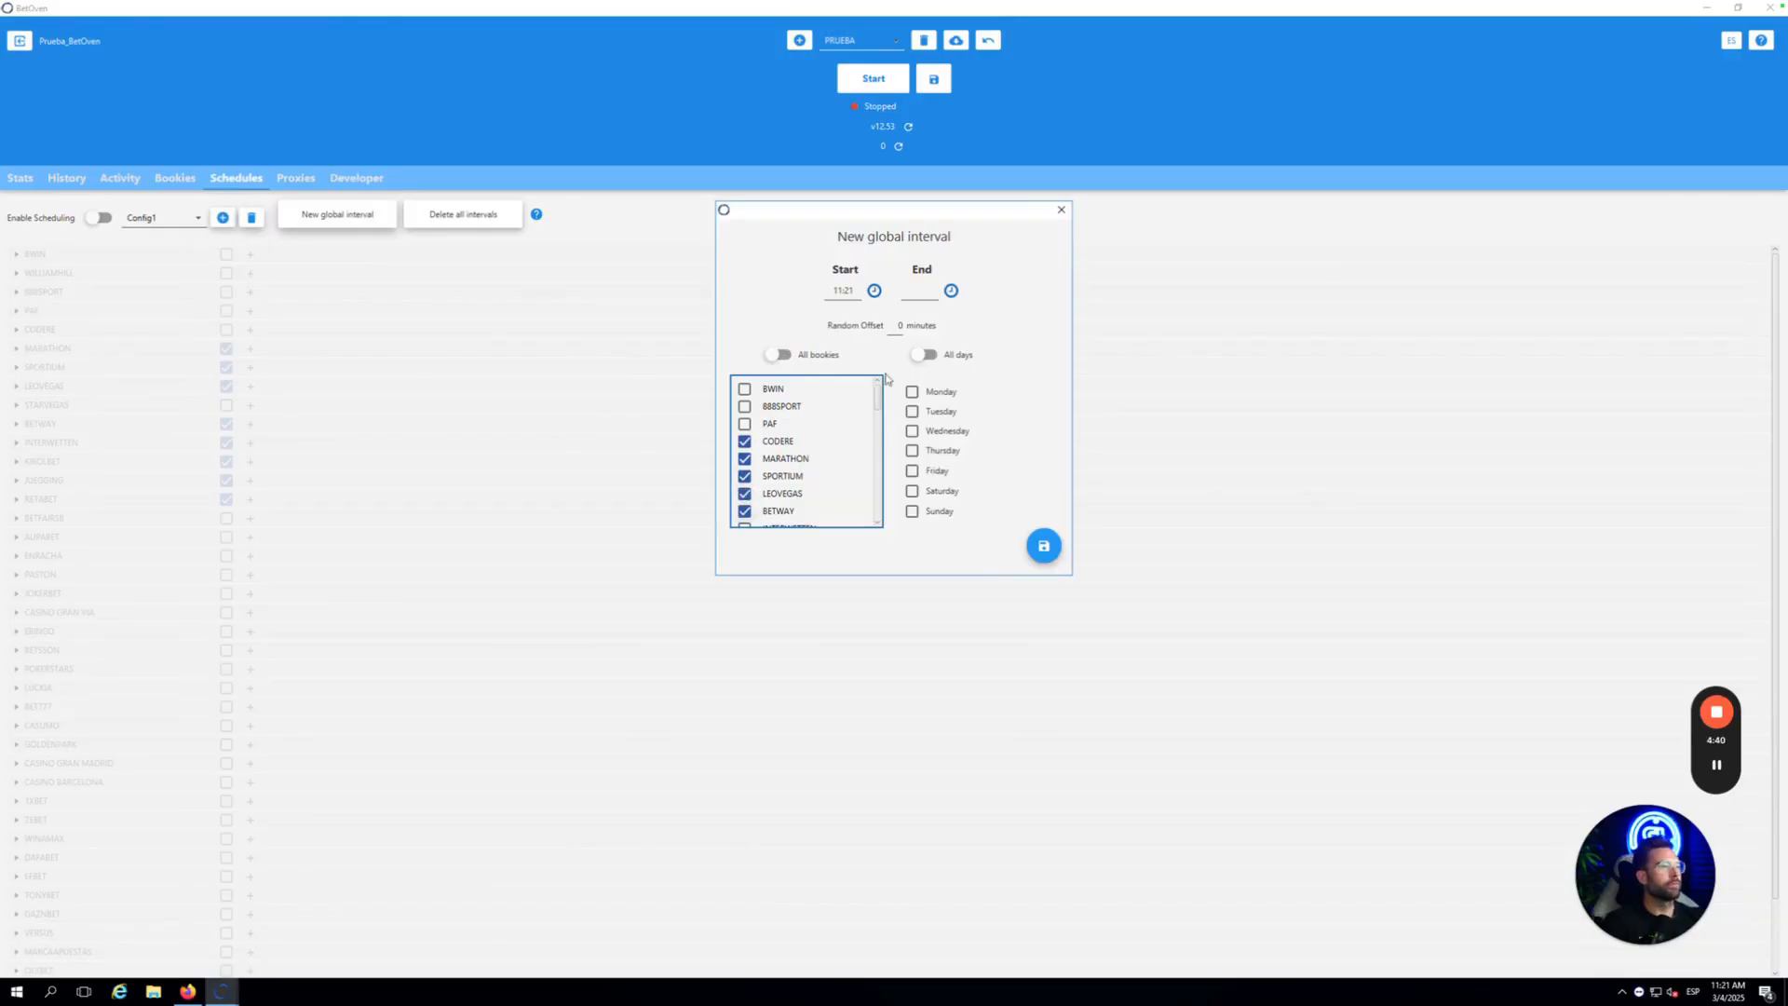
# - Set the third global interval's start time to 11:00 PM
pyautogui.click(874, 290)
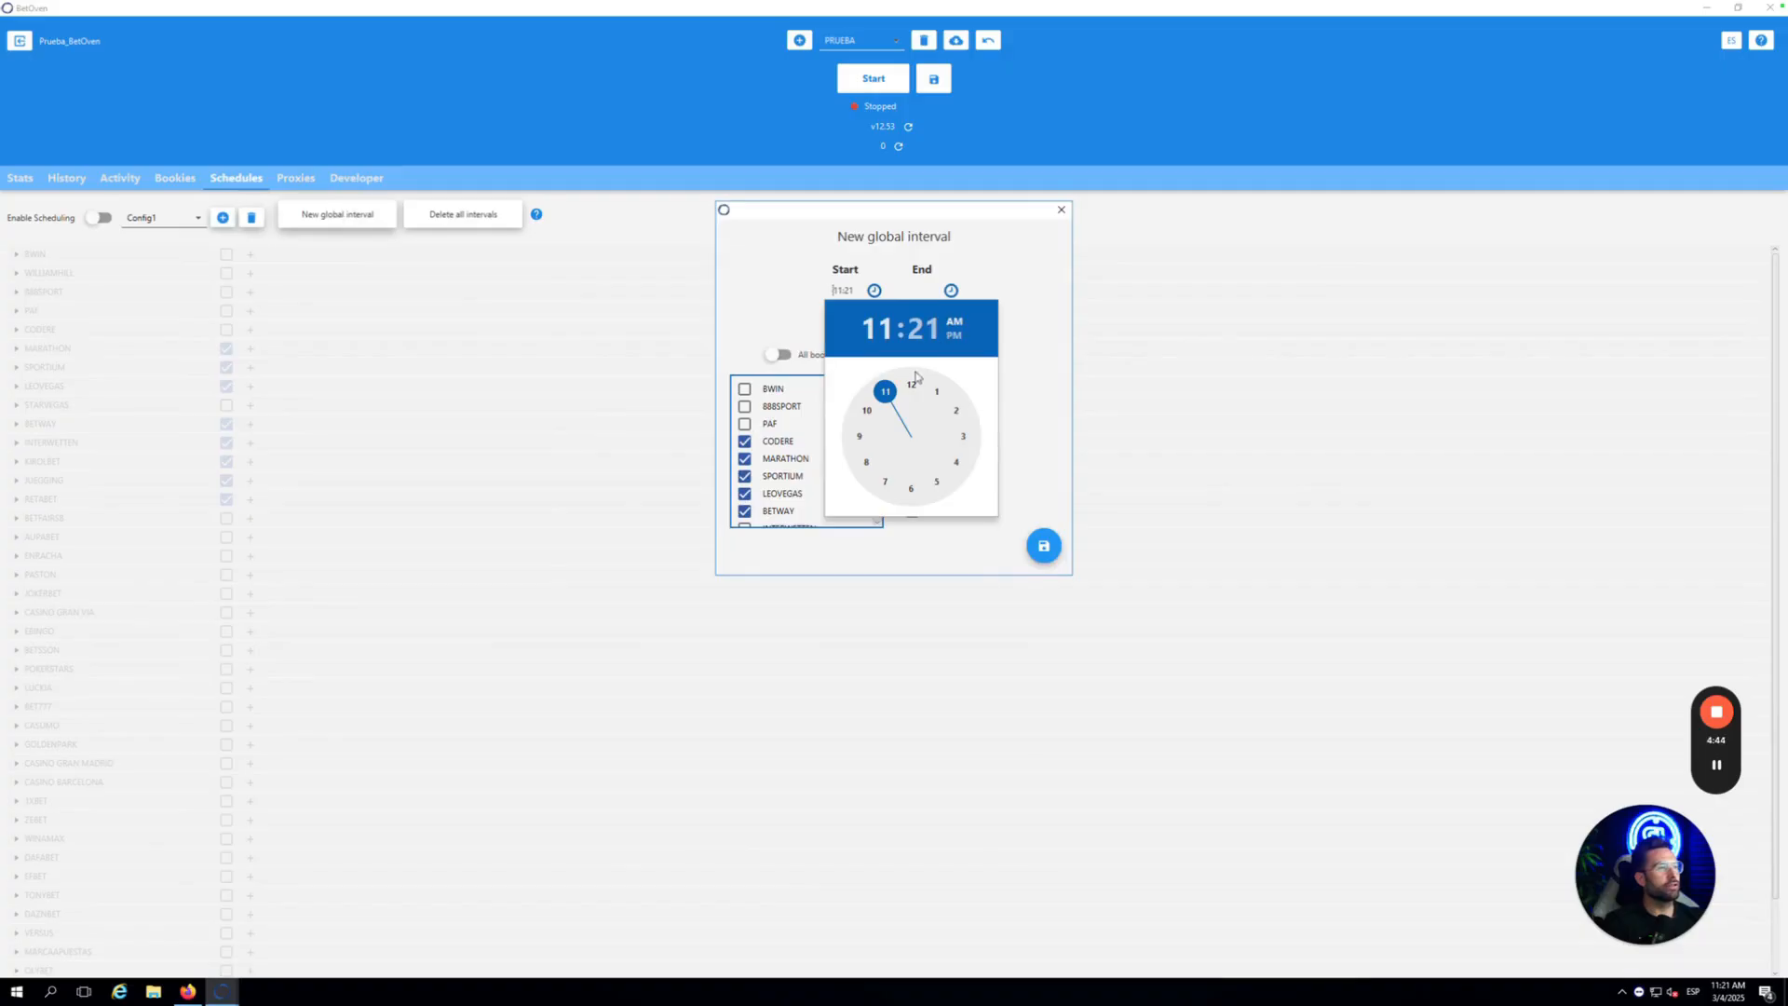
pyautogui.click(954, 335)
pyautogui.click(931, 335)
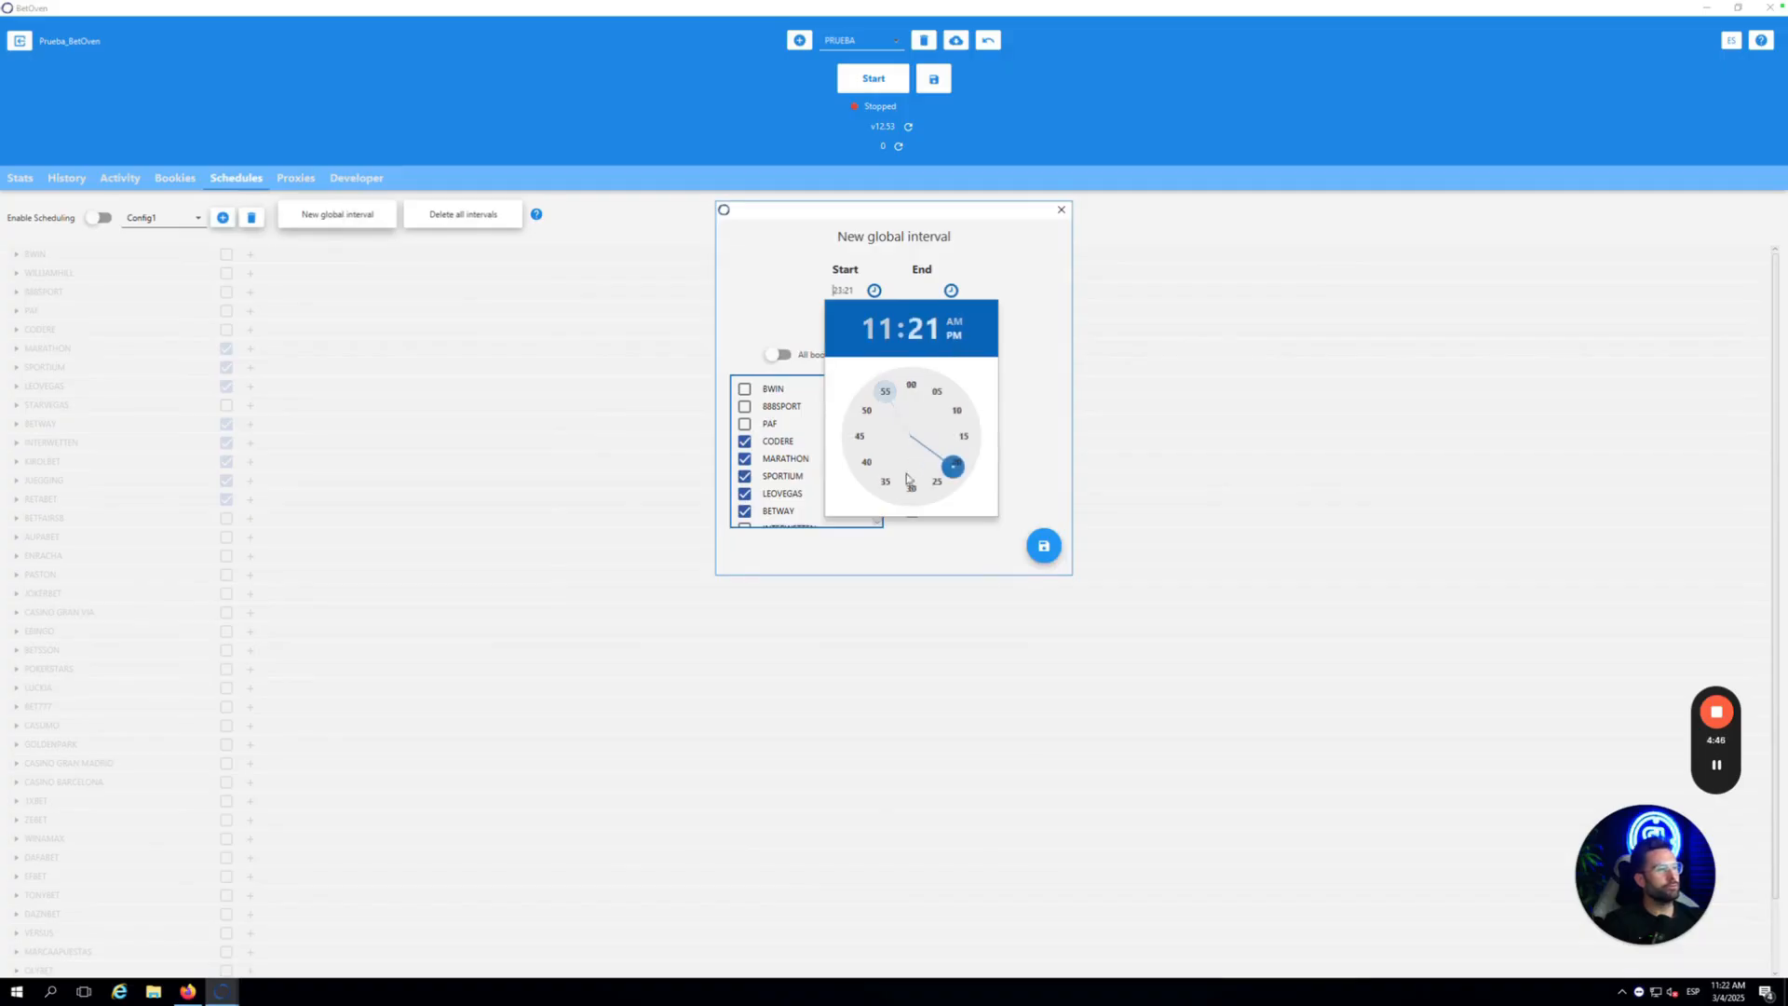
pyautogui.click(913, 390)
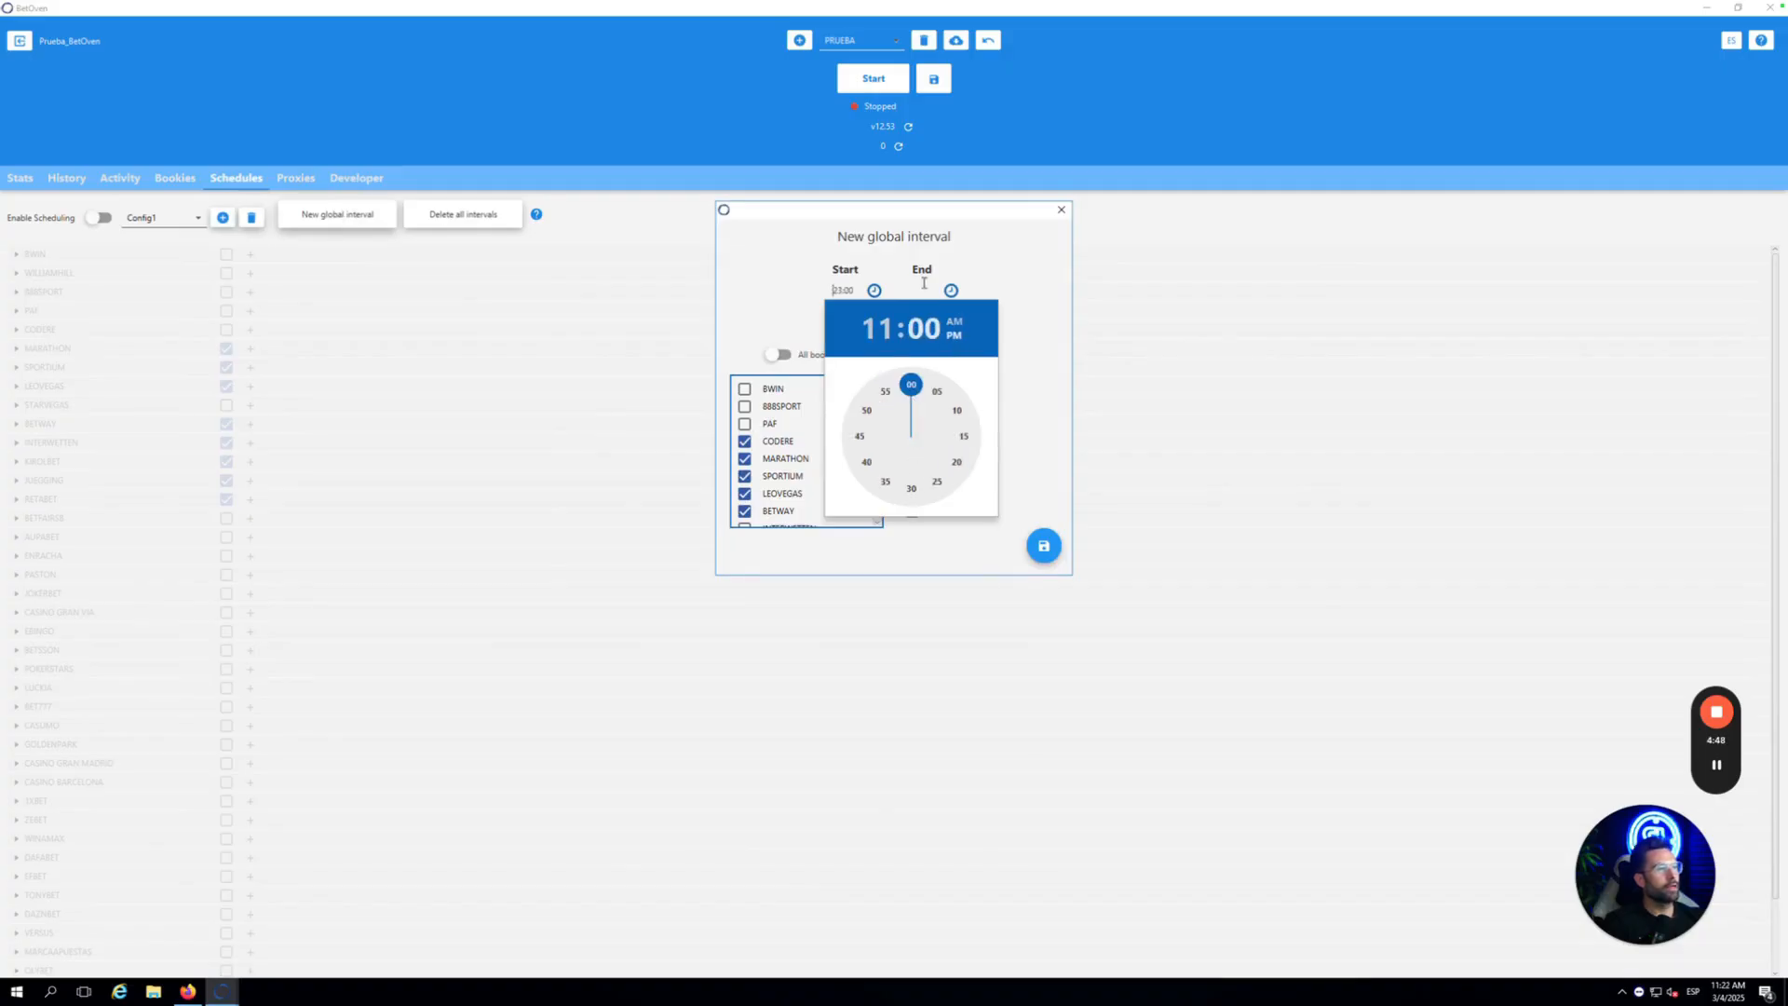
pyautogui.click(989, 285)
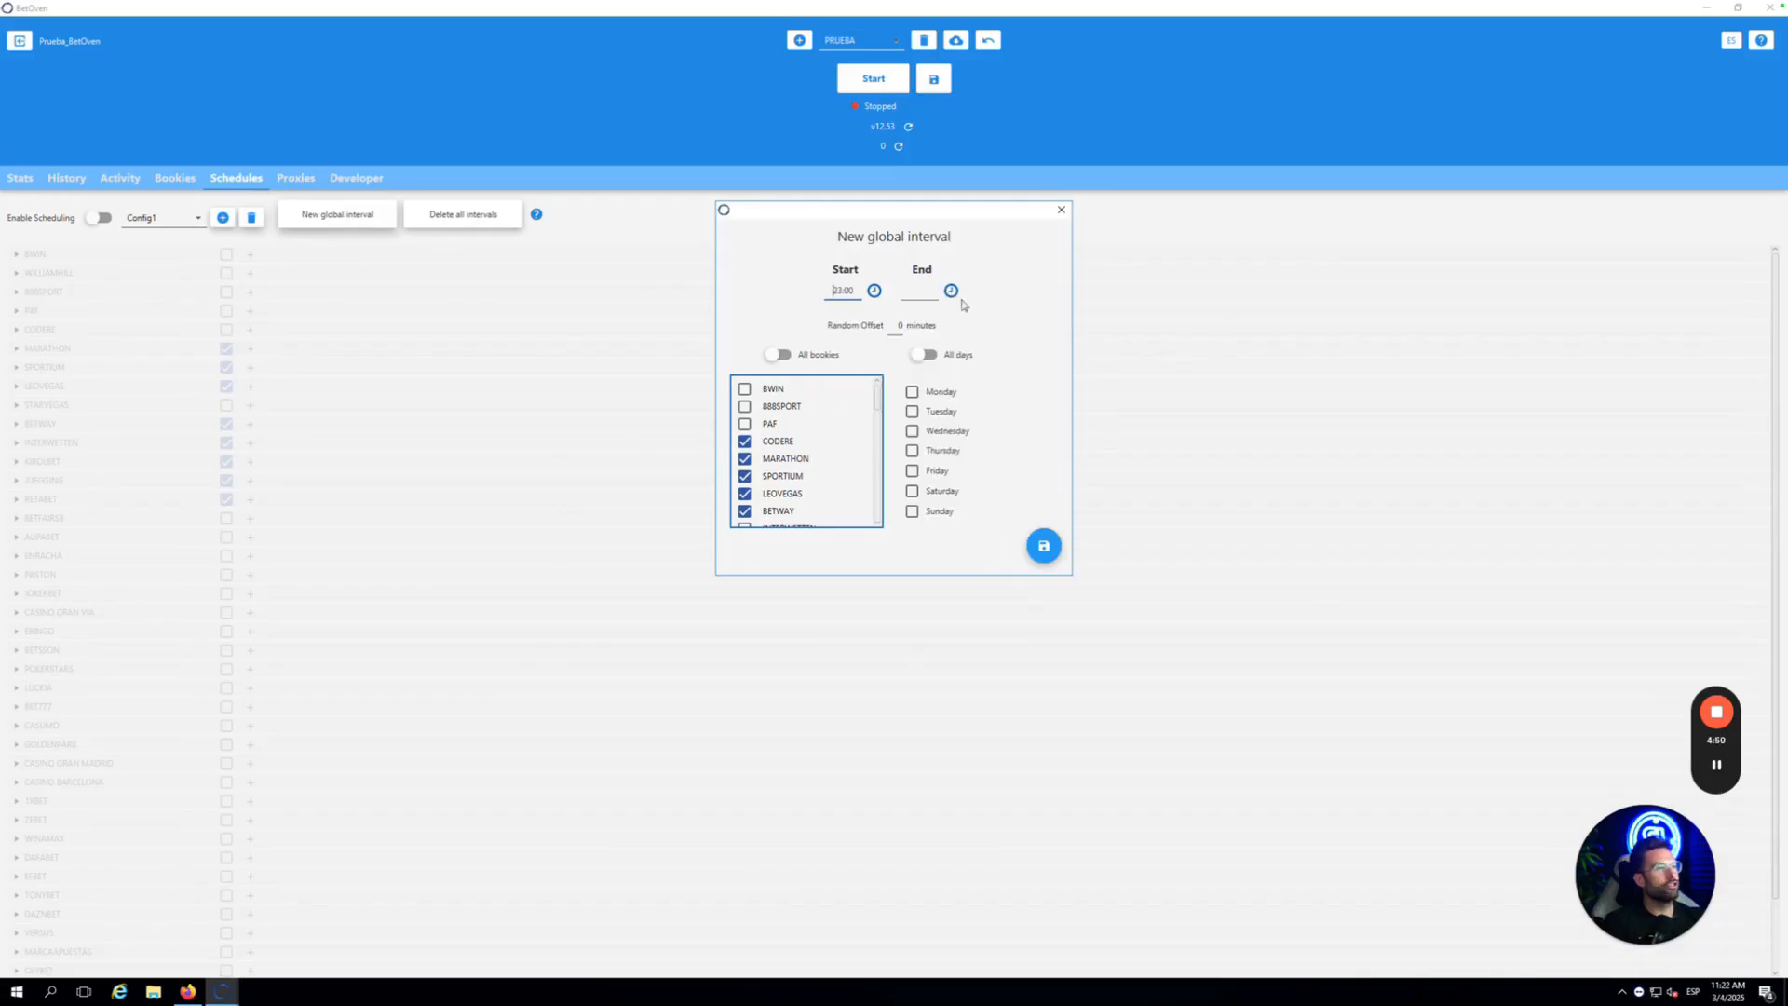
# - Set the third global interval's end time to 11:59 PM
pyautogui.click(951, 291)
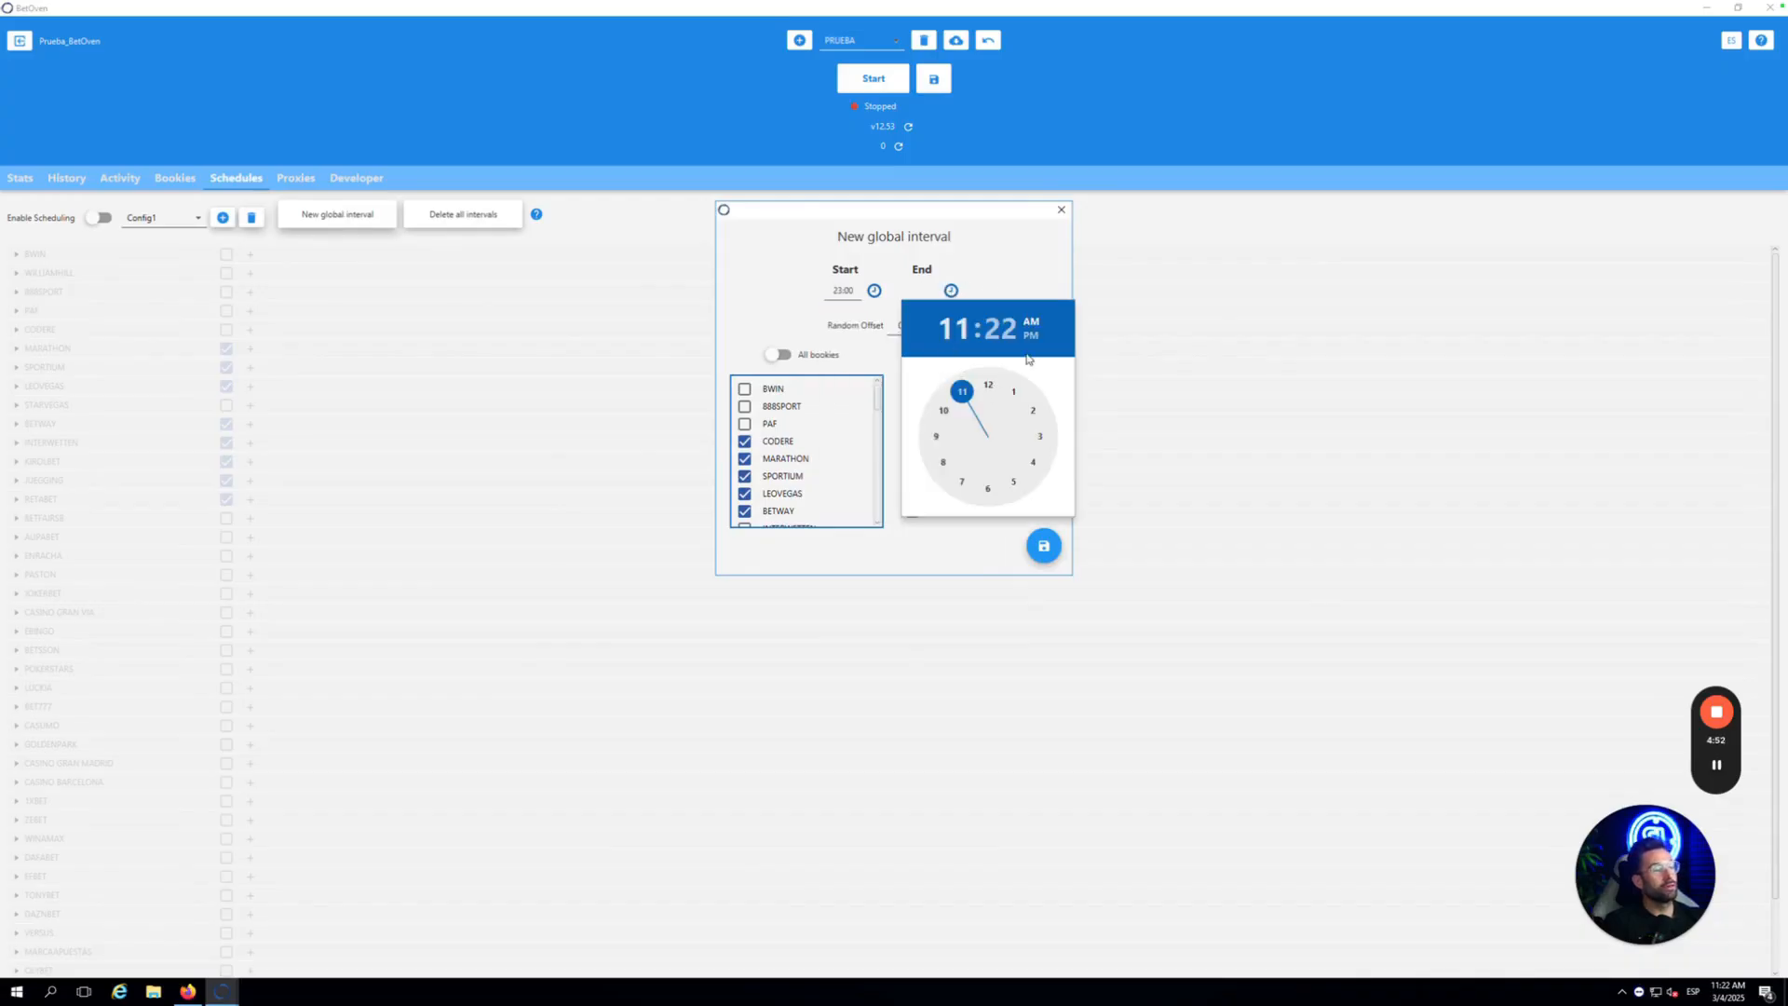
pyautogui.click(998, 326)
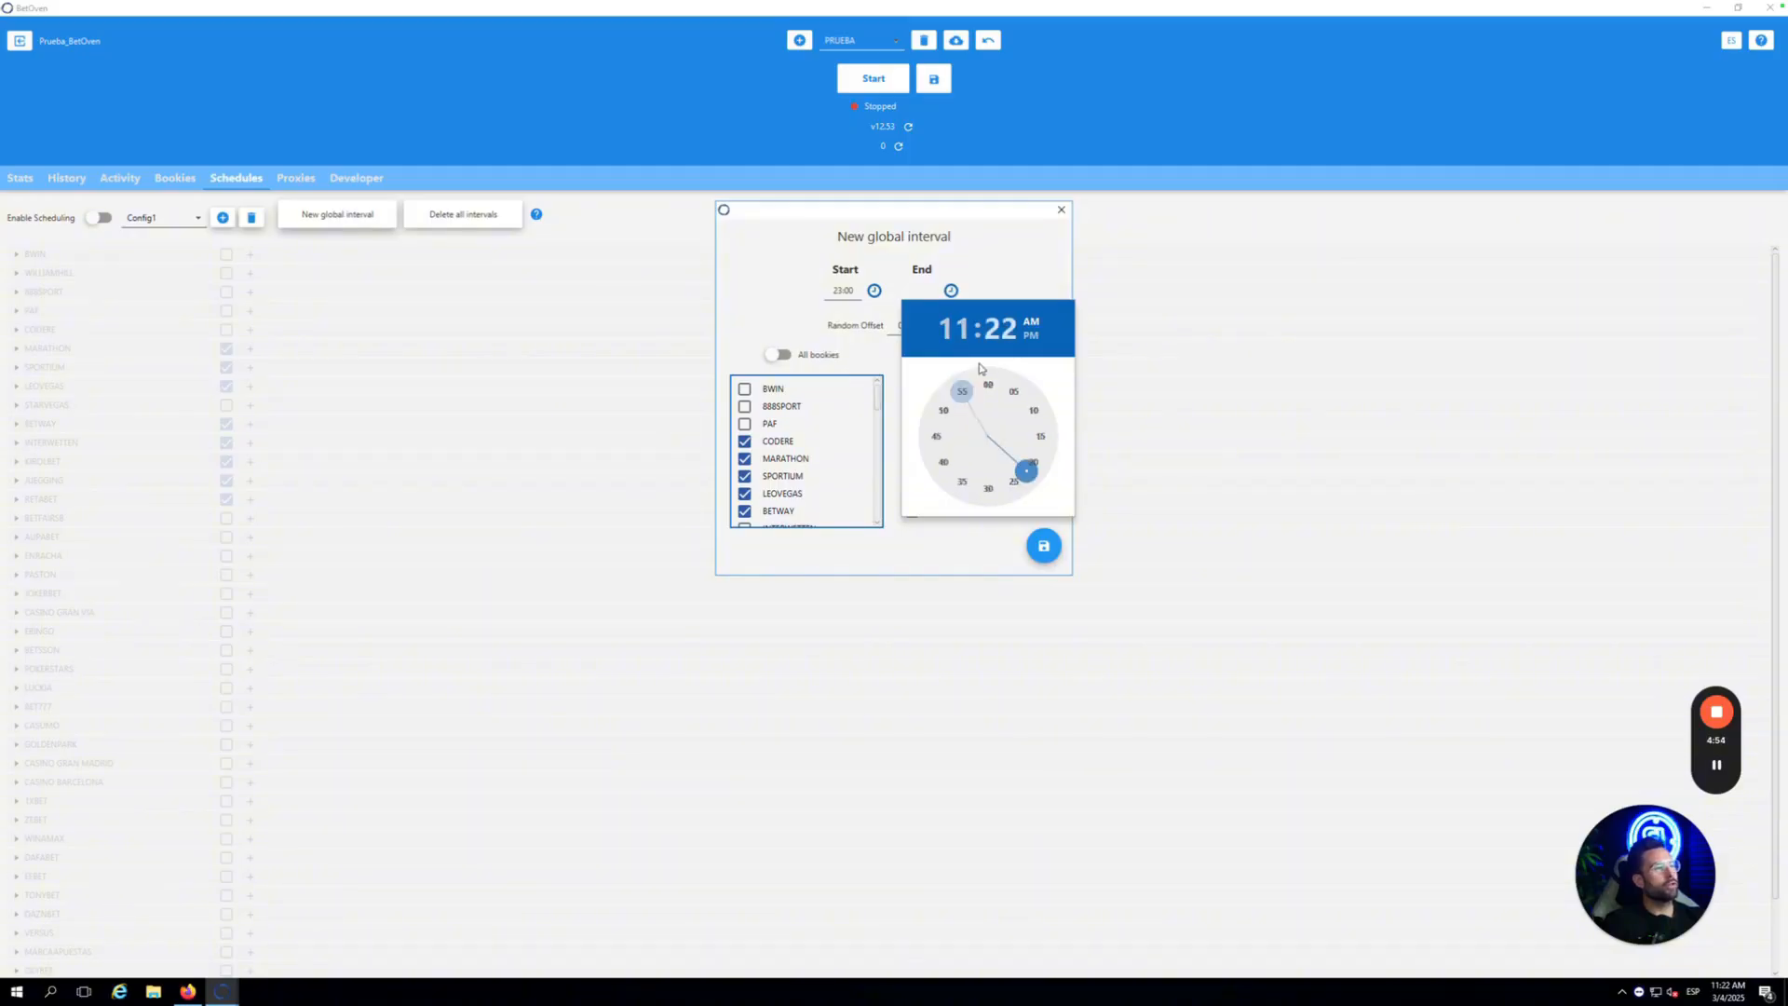
pyautogui.click(983, 386)
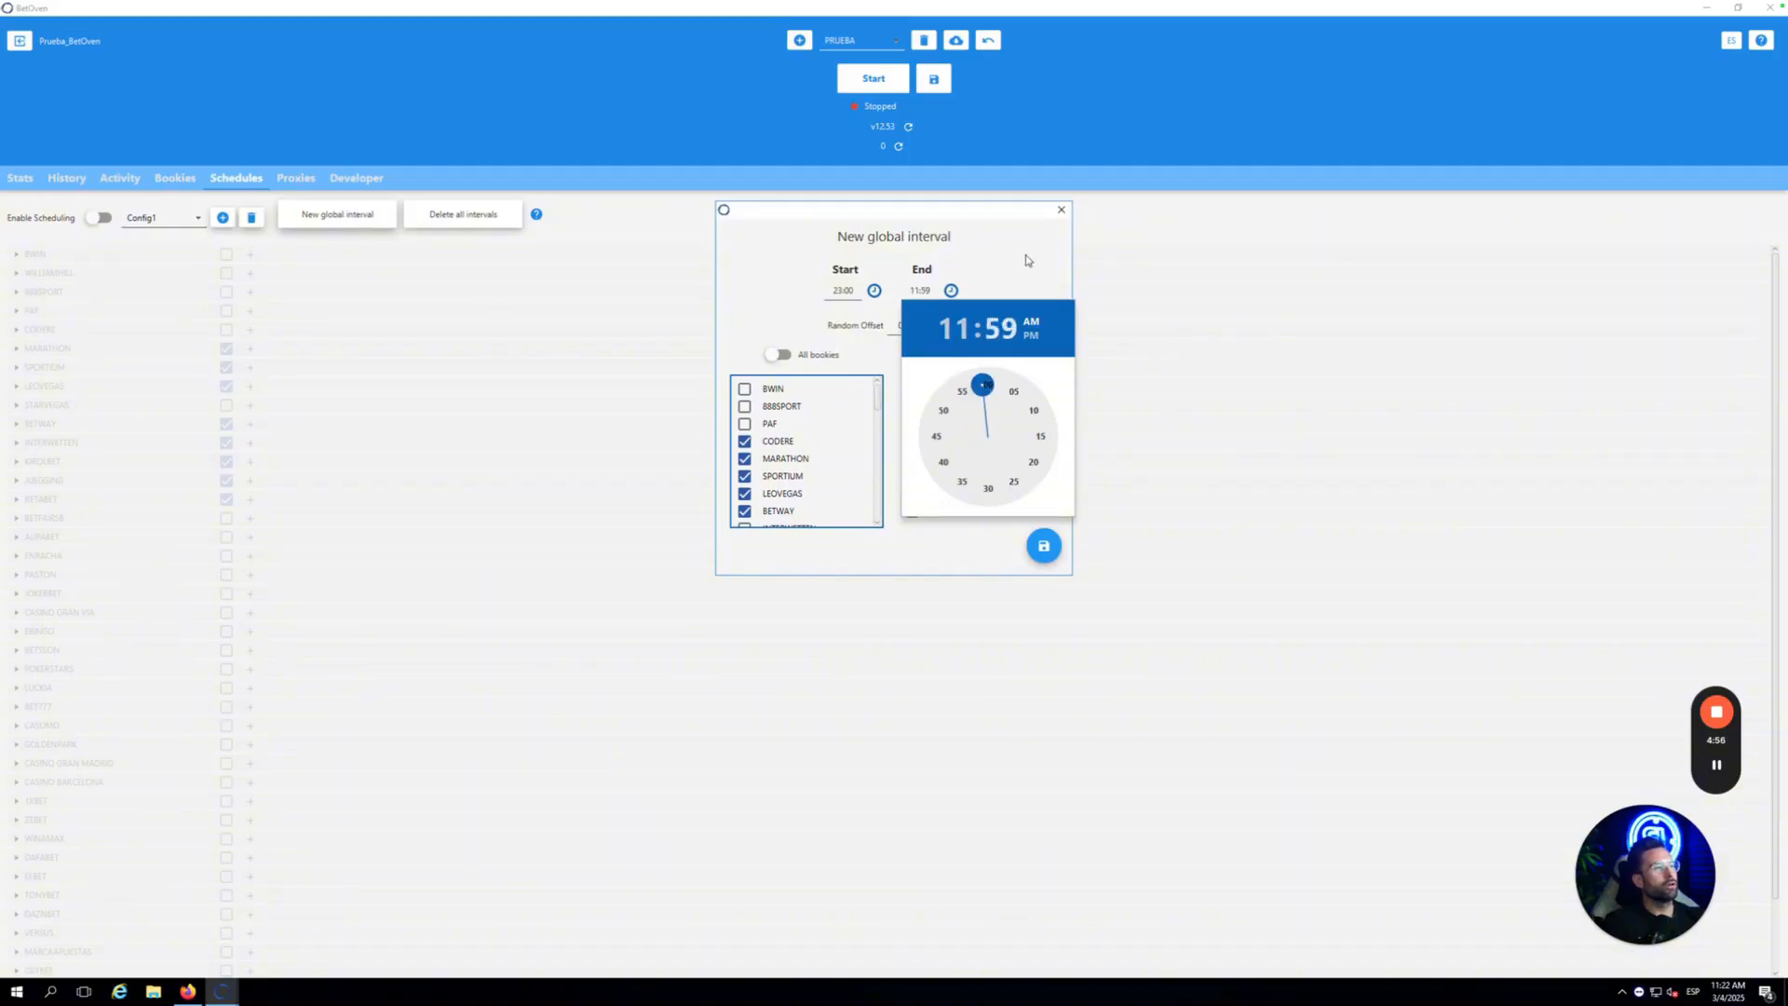
pyautogui.click(1031, 335)
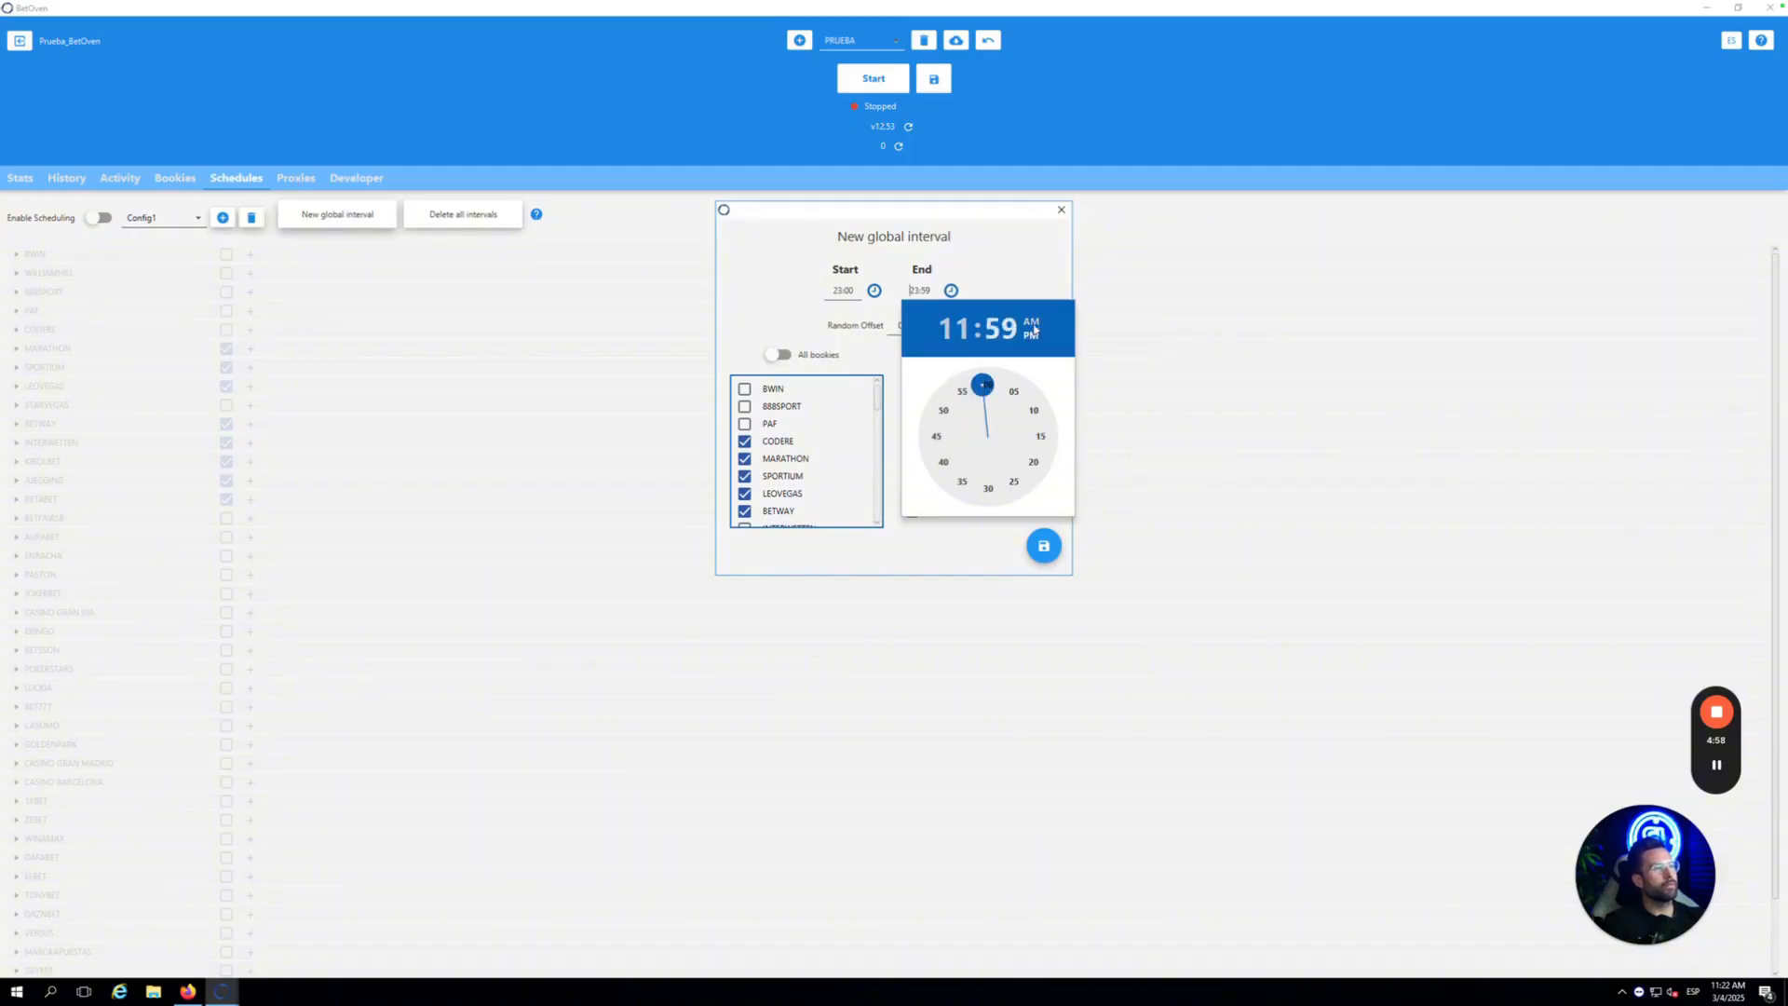
pyautogui.click(1027, 270)
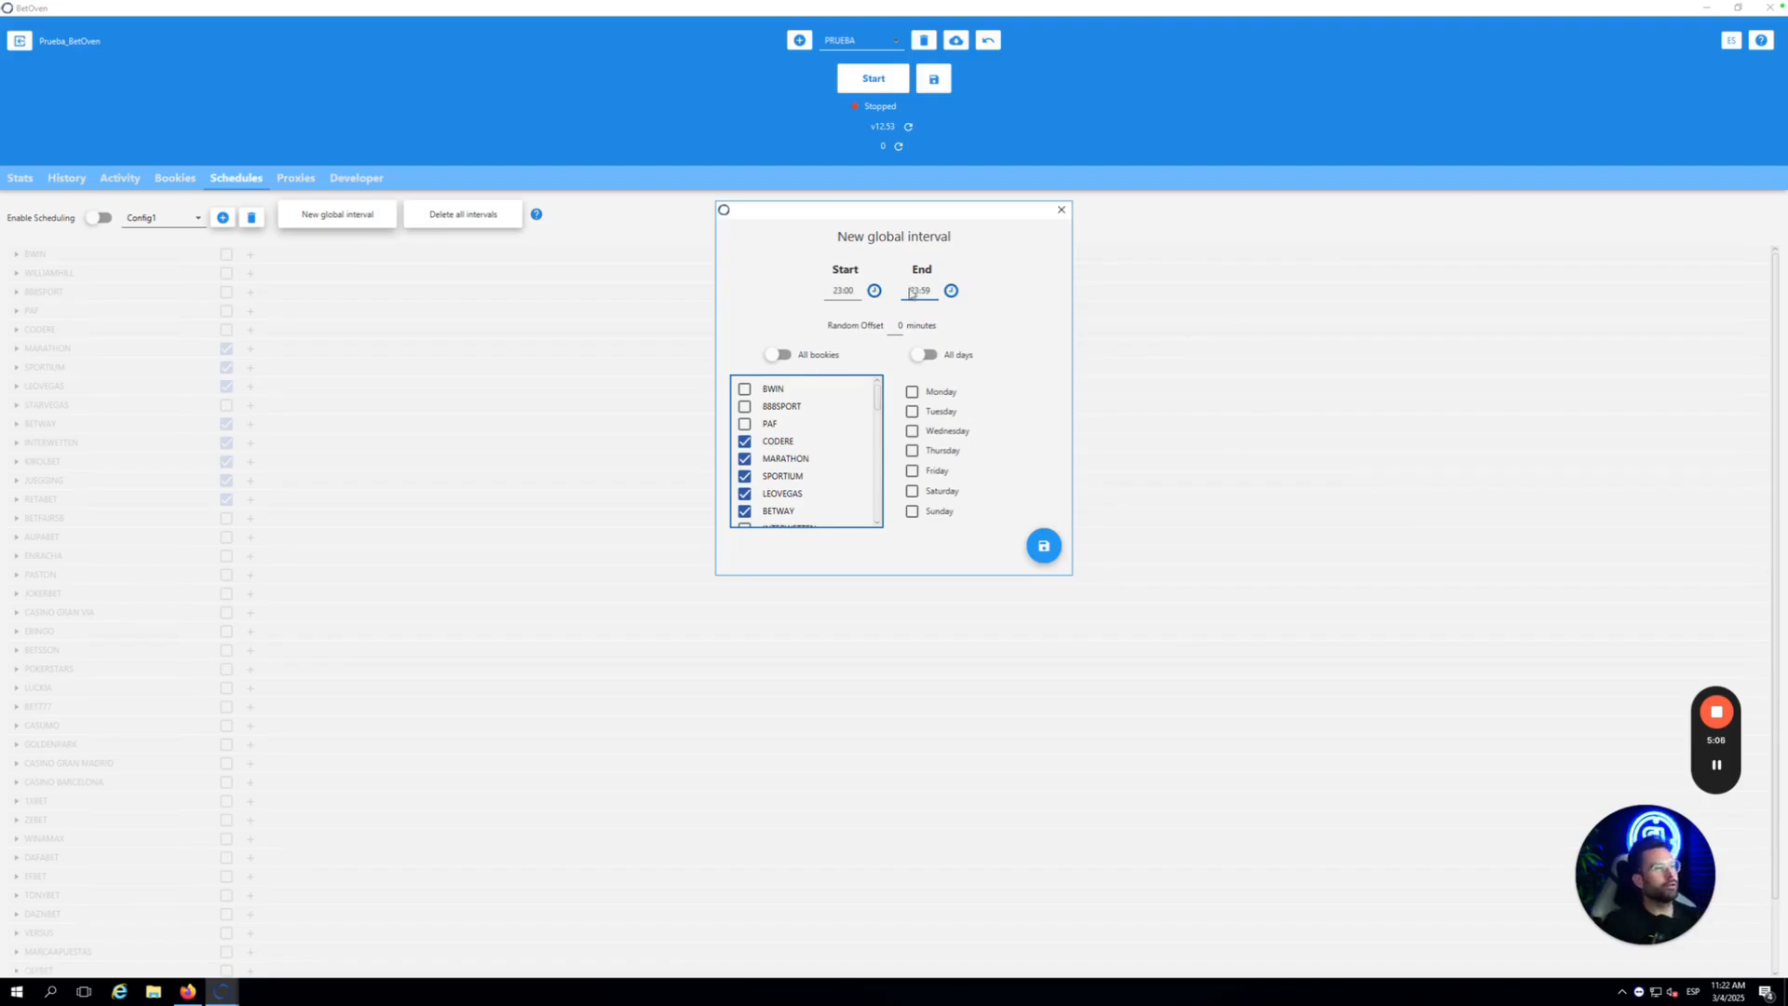
# - Change the third interval's end time to 12:05 AM, past midnight
pyautogui.click(951, 292)
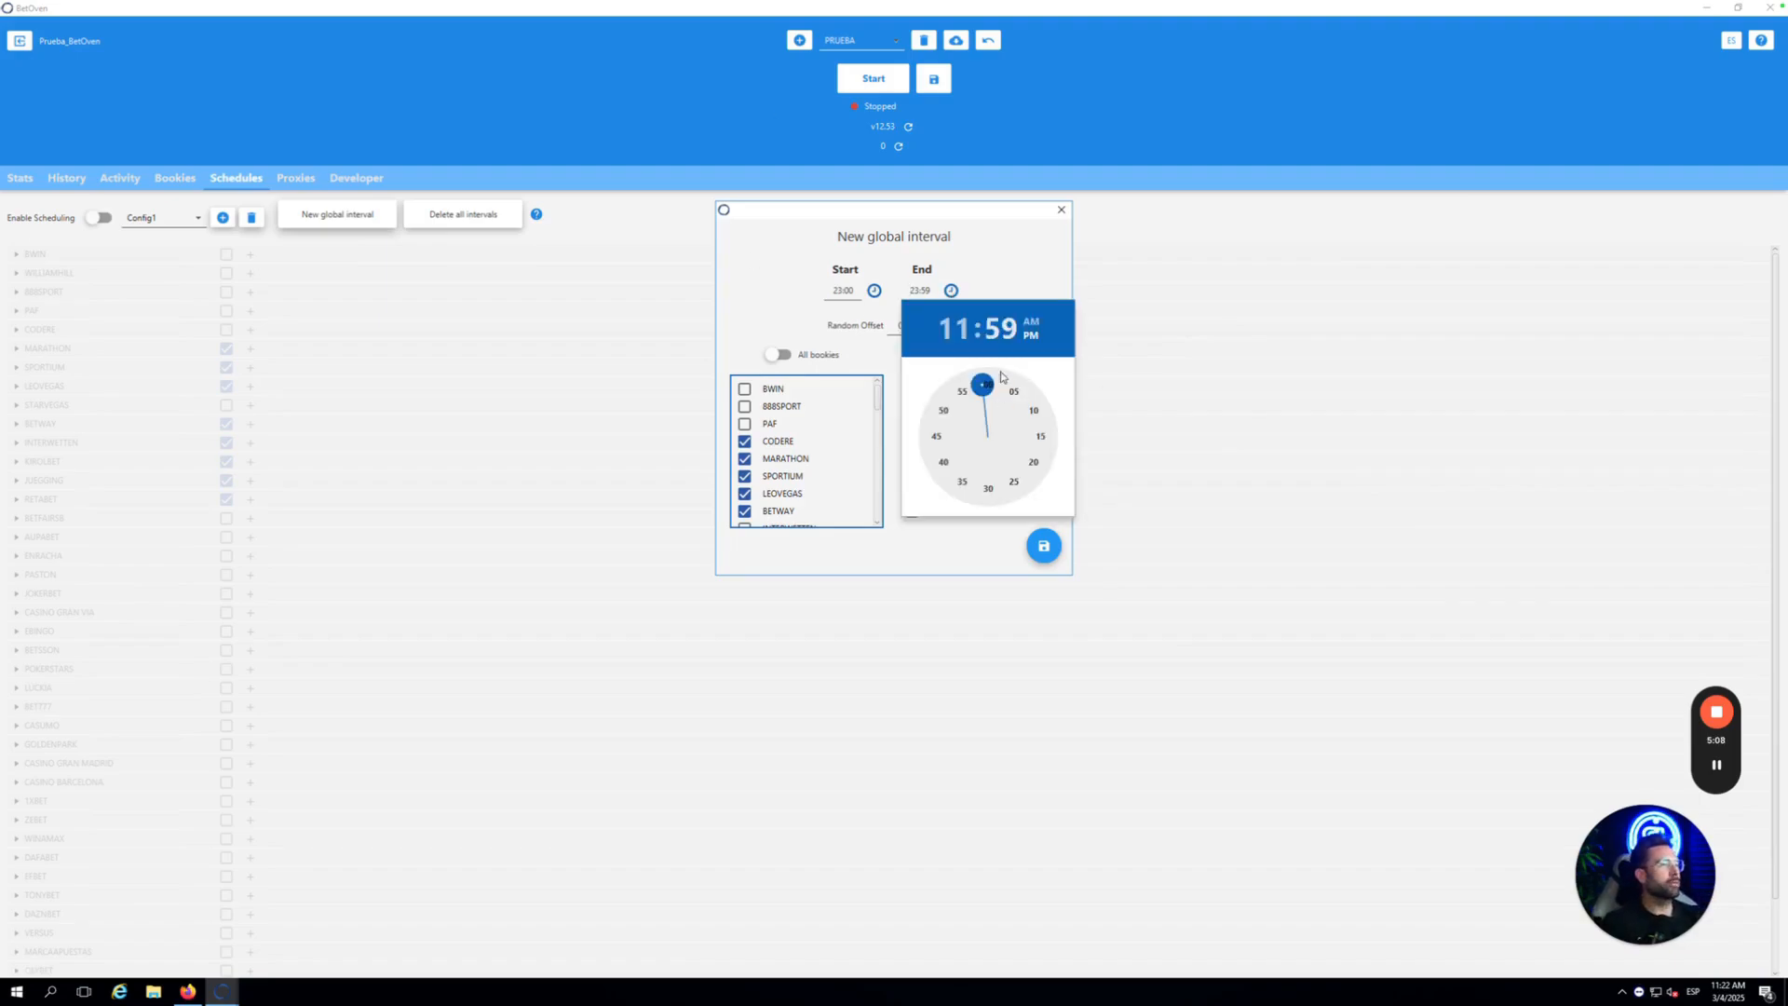
pyautogui.click(964, 327)
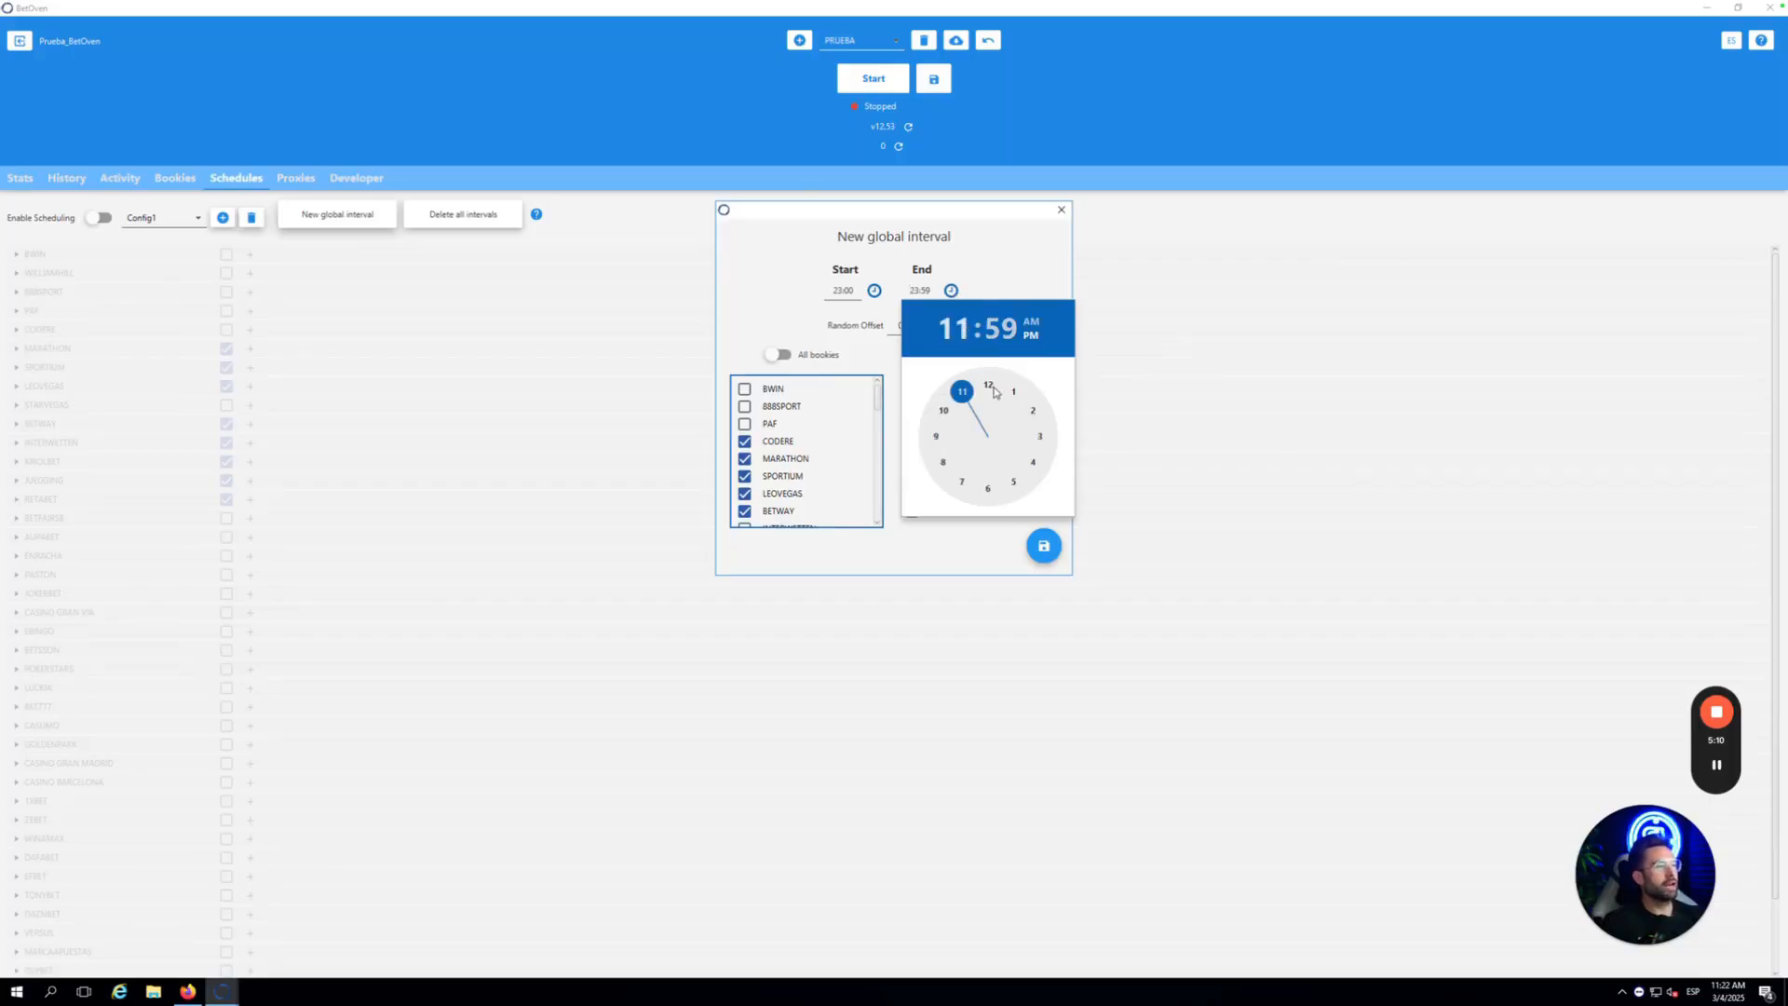
pyautogui.click(990, 385)
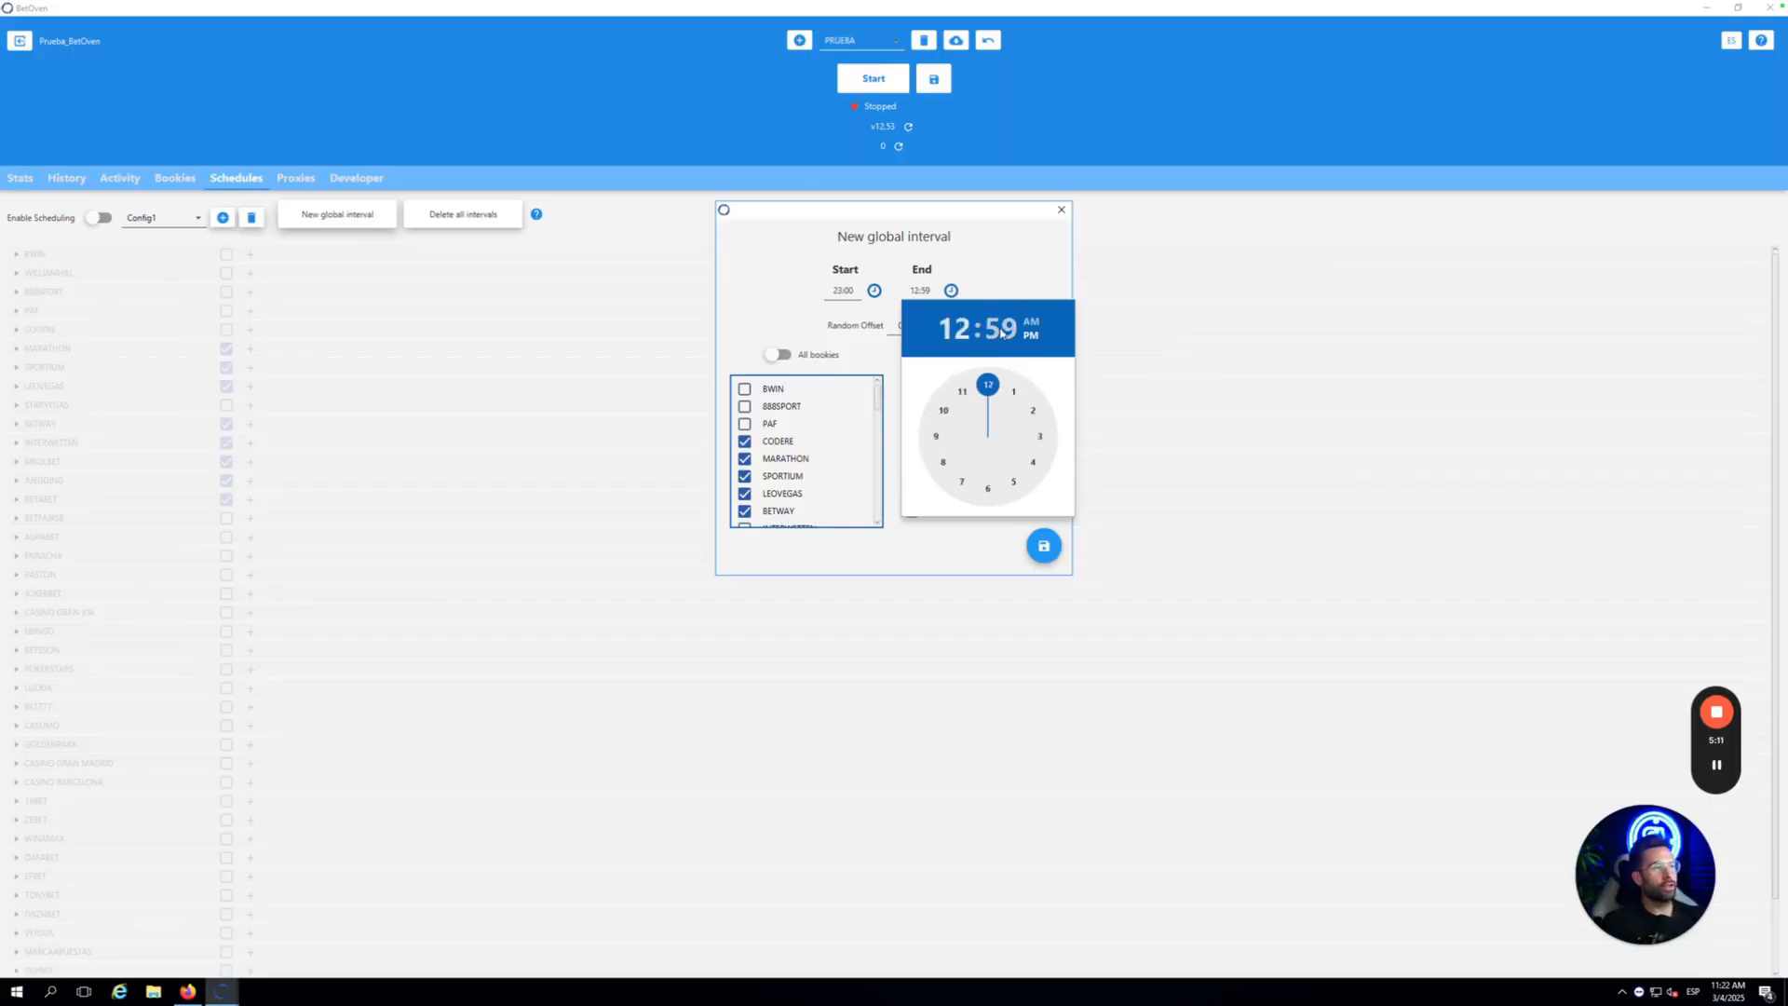
pyautogui.click(1015, 392)
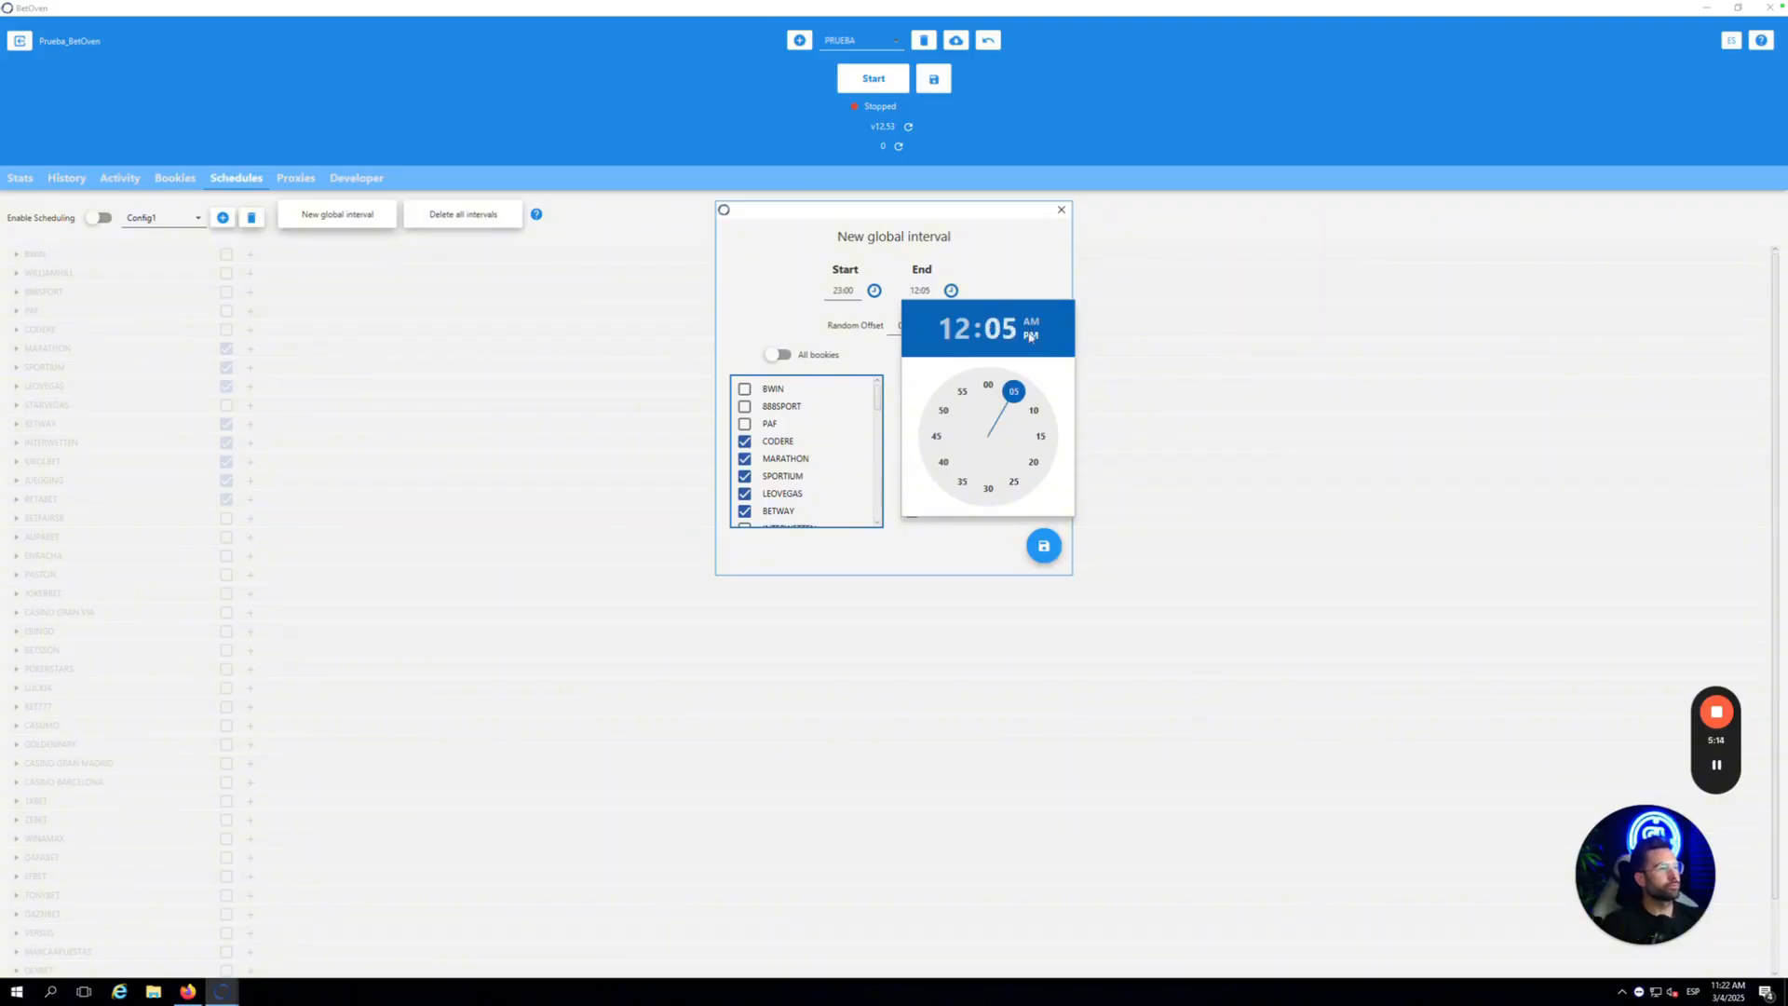
pyautogui.click(1031, 323)
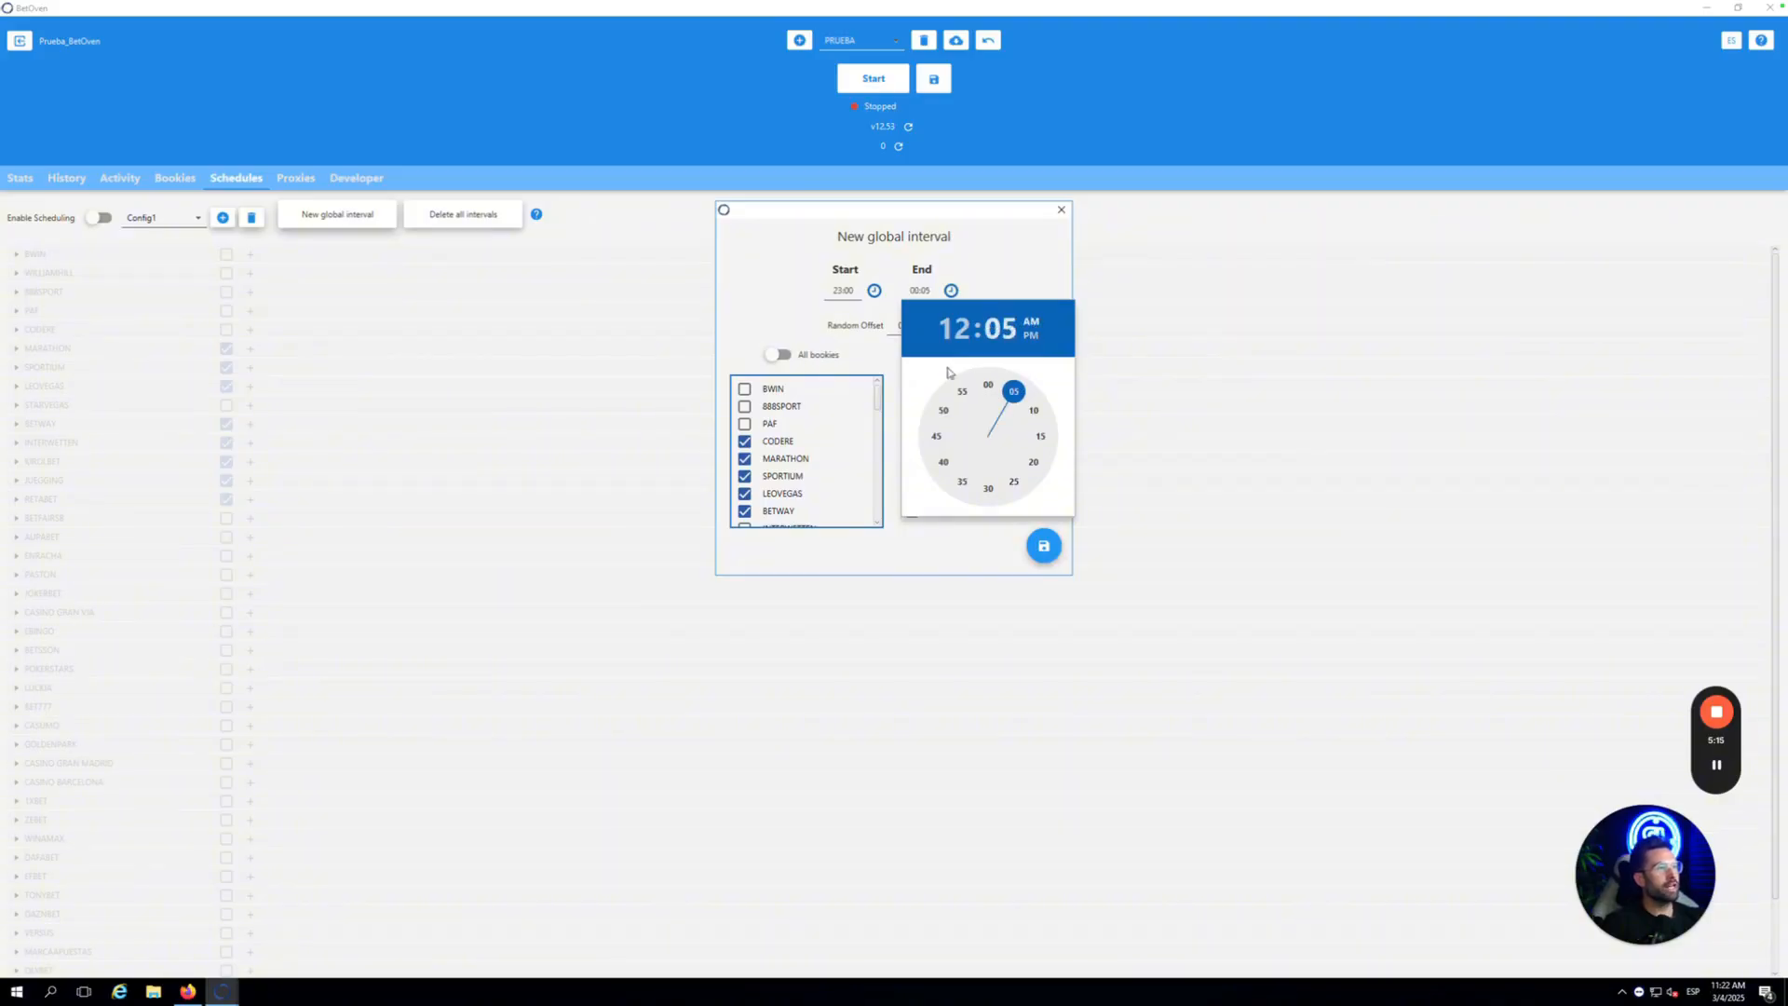
pyautogui.click(1020, 271)
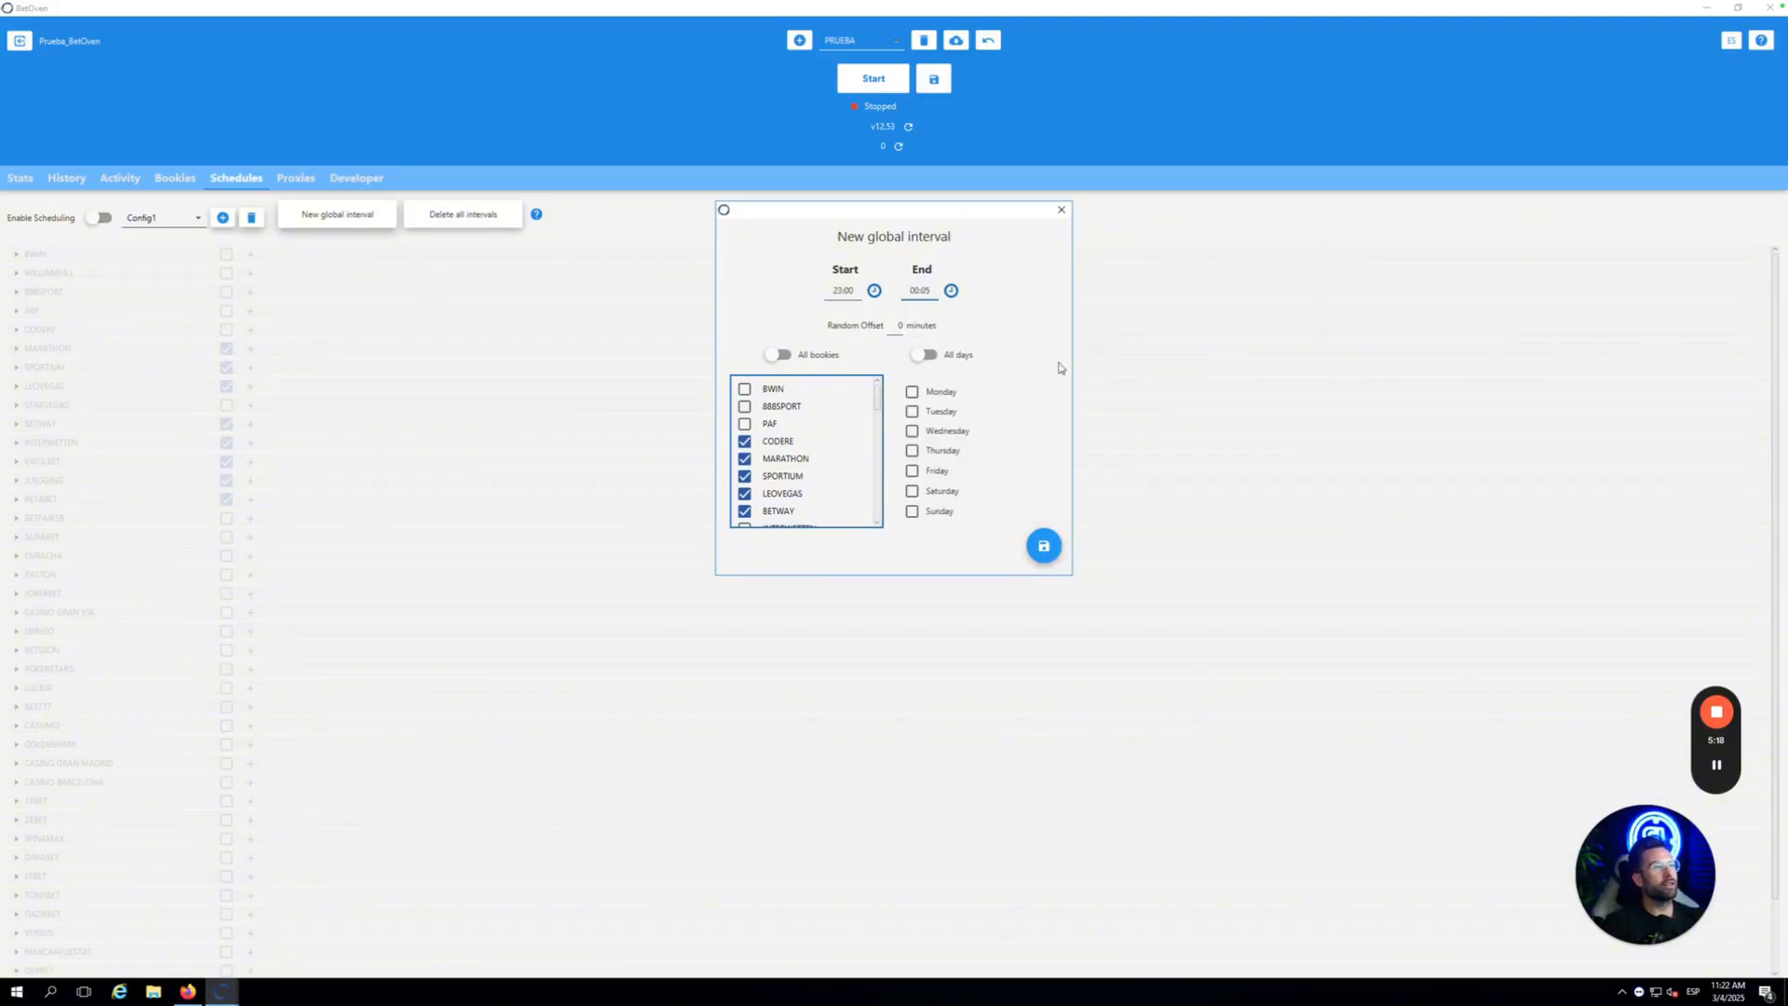
# - Apply the third interval to all days and try to save it with the end time past midnight
pyautogui.click(924, 356)
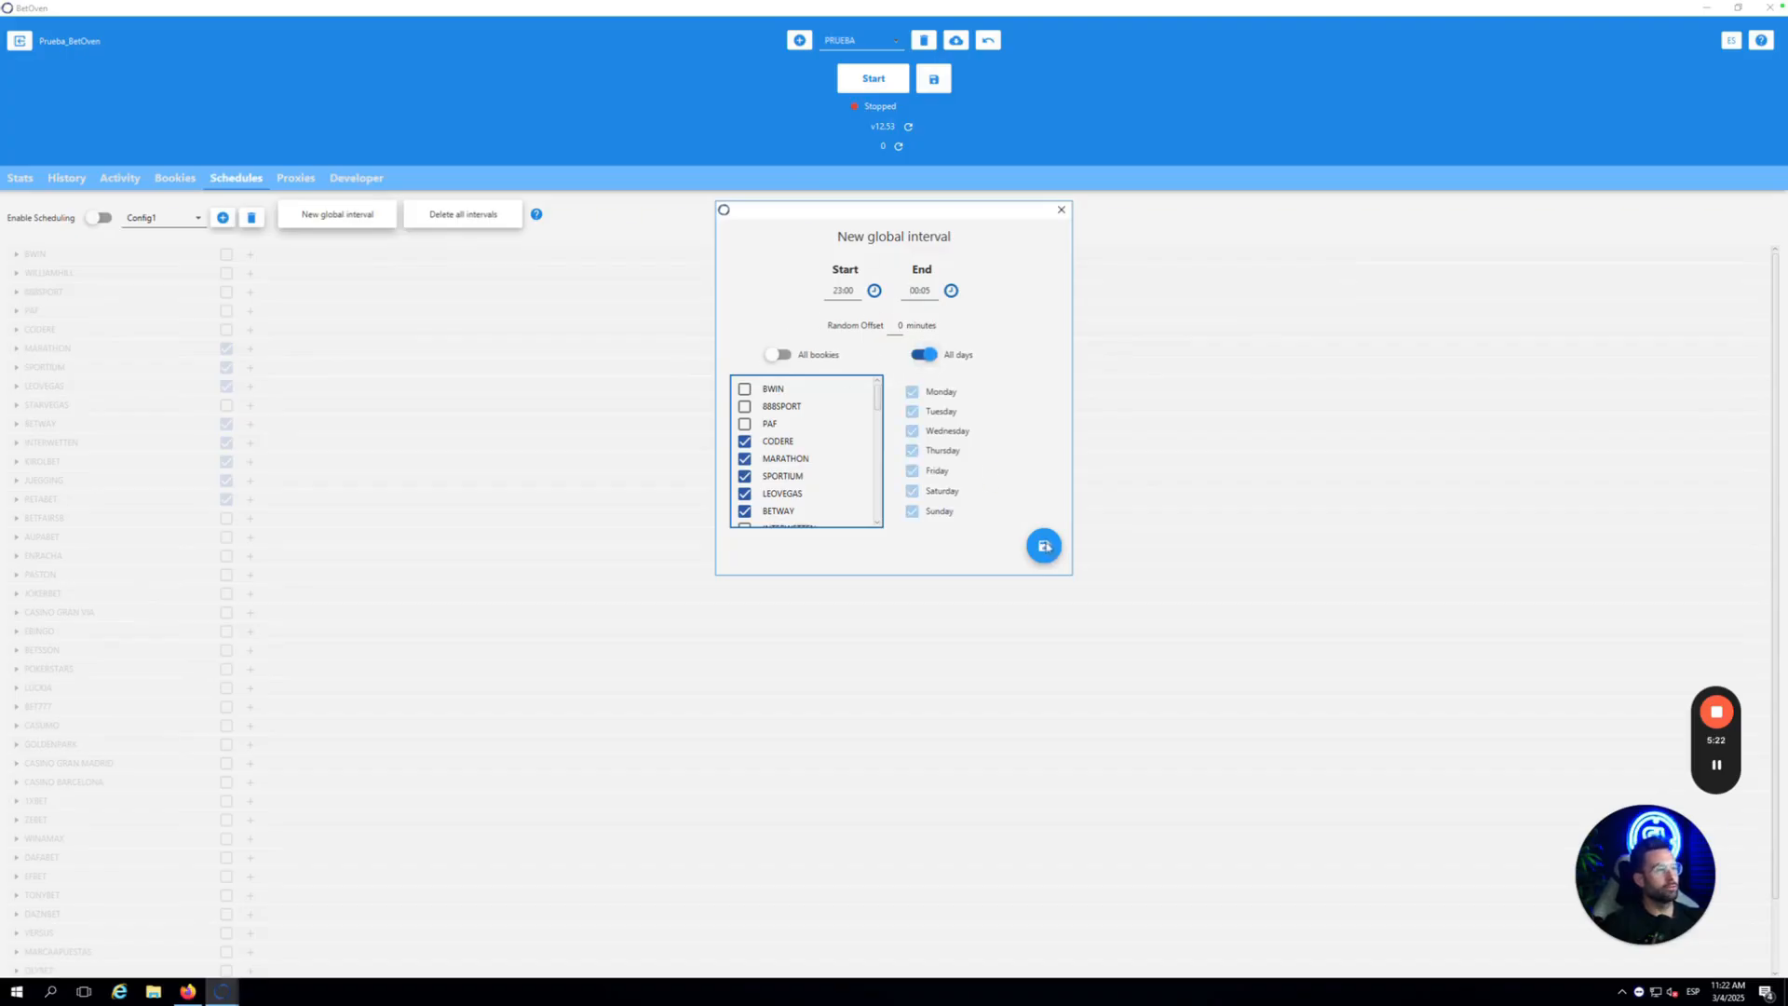
pyautogui.click(1040, 551)
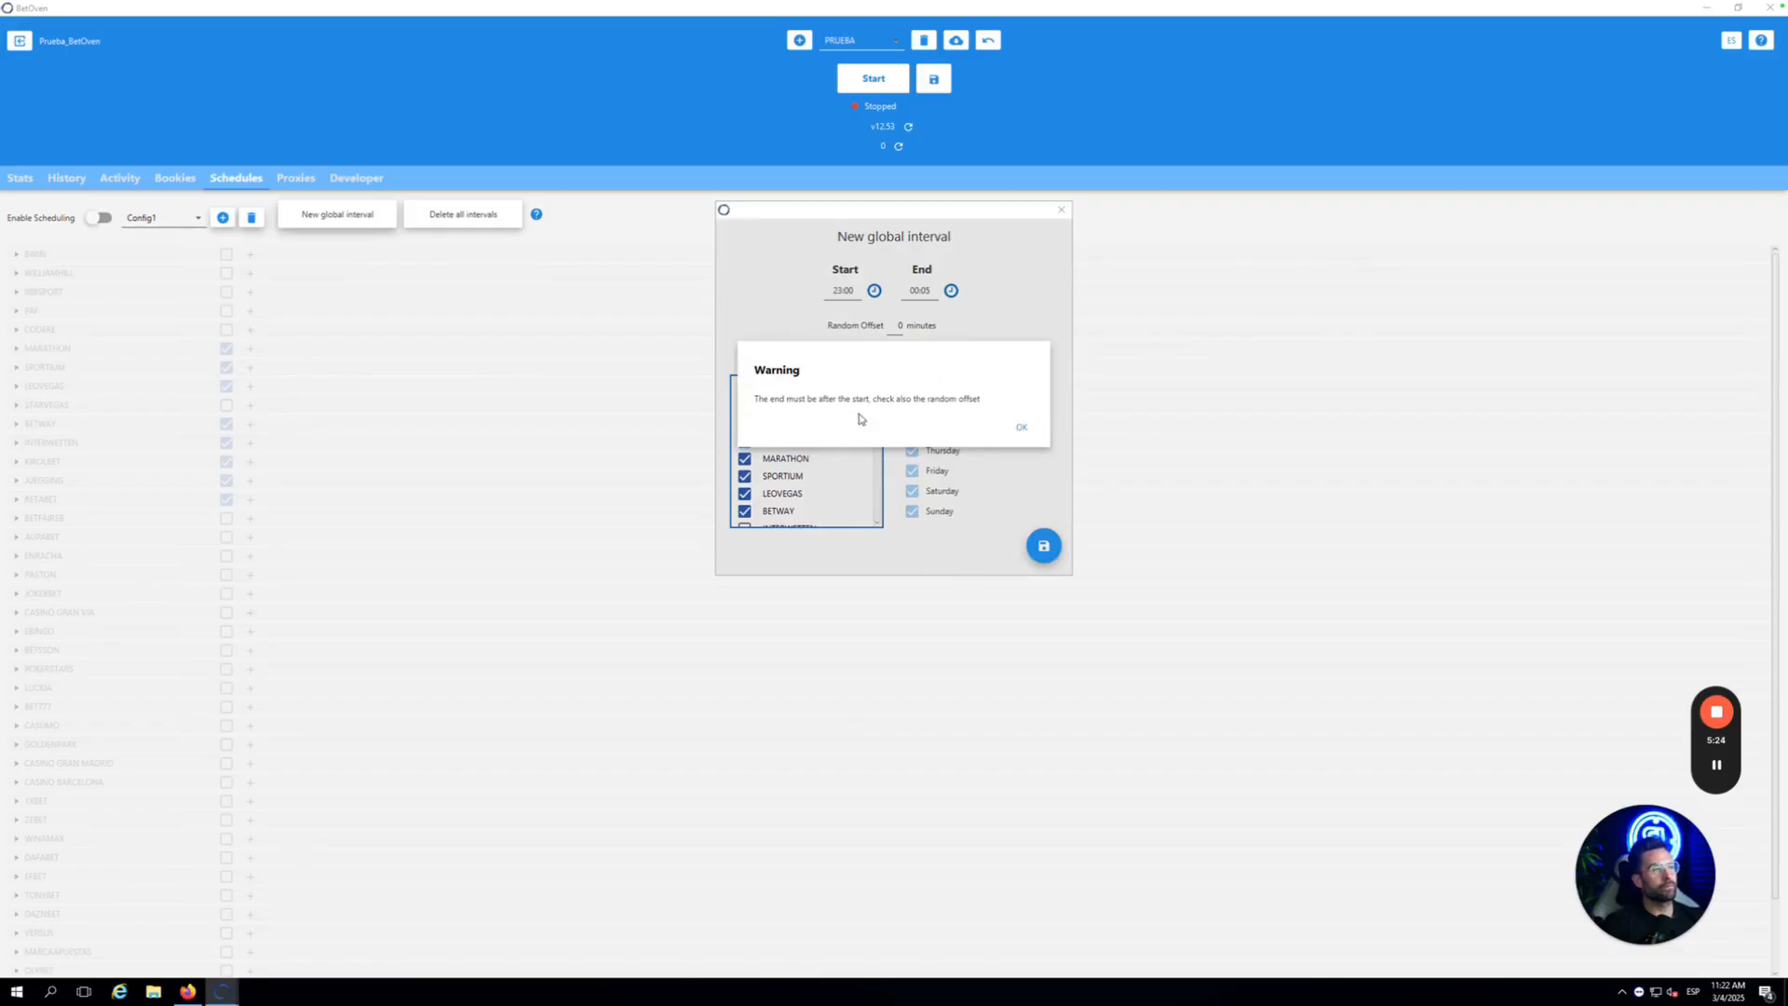
pyautogui.click(1022, 429)
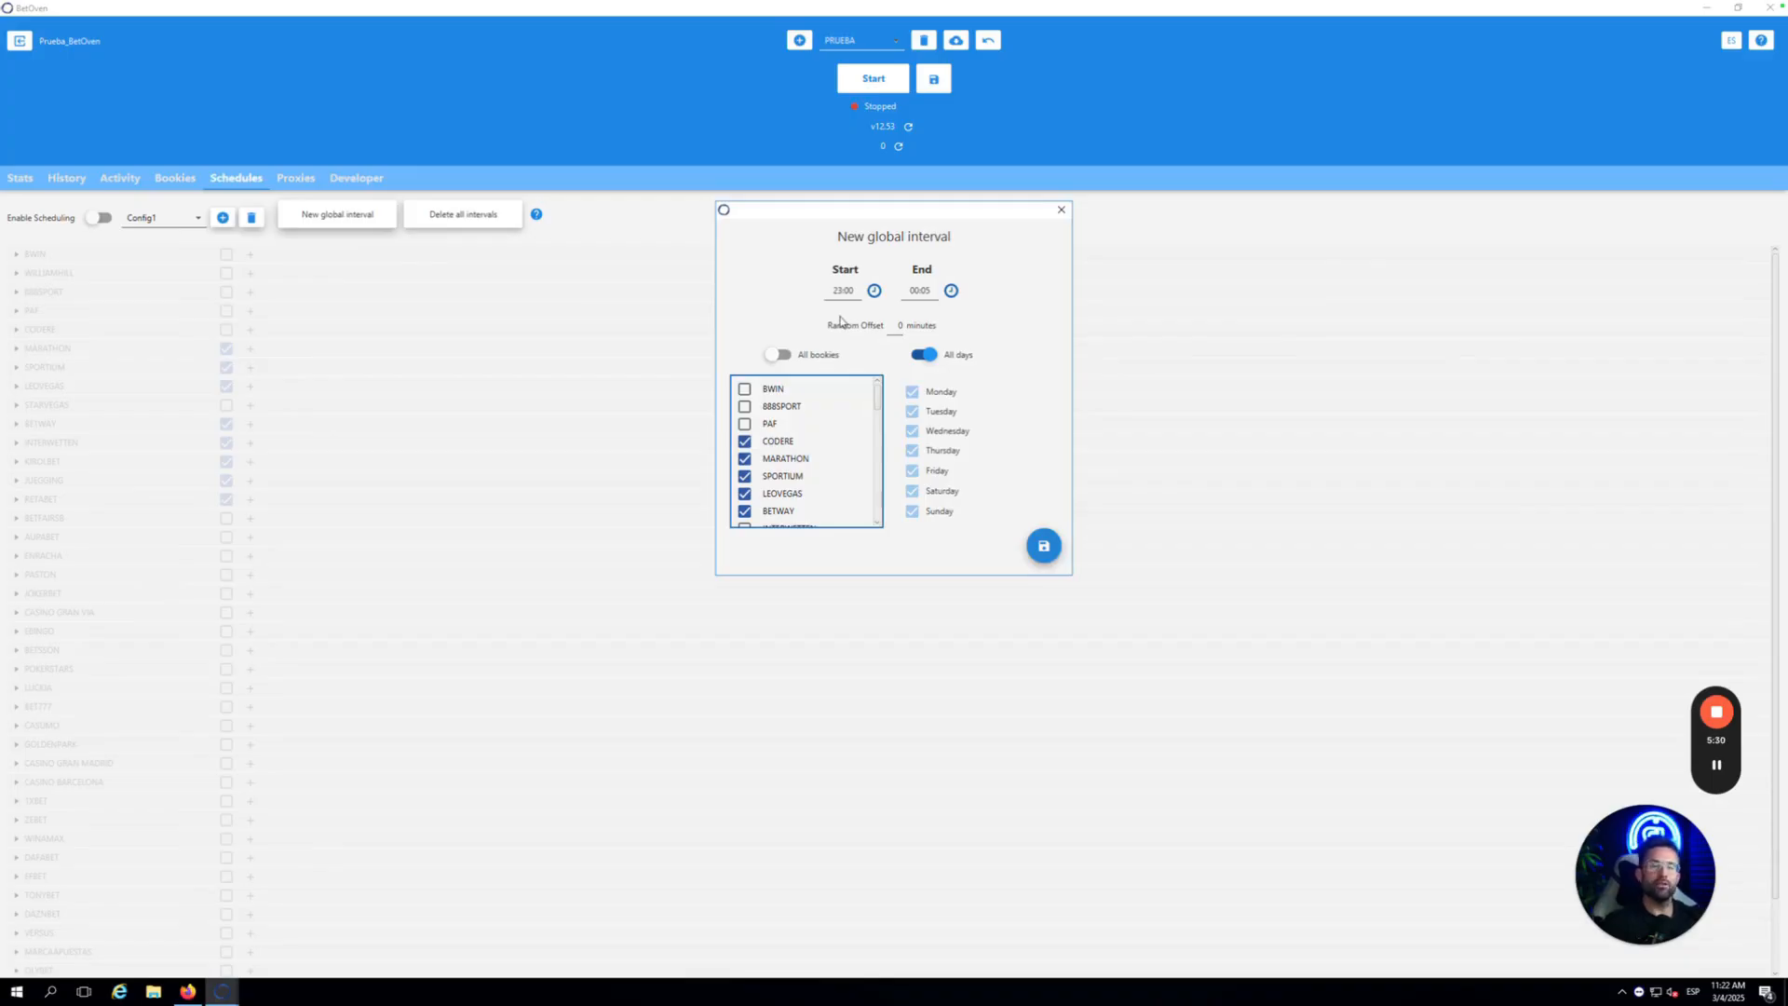
# - Set the third interval's end time back to 11:59 PM and save the interval
pyautogui.click(951, 291)
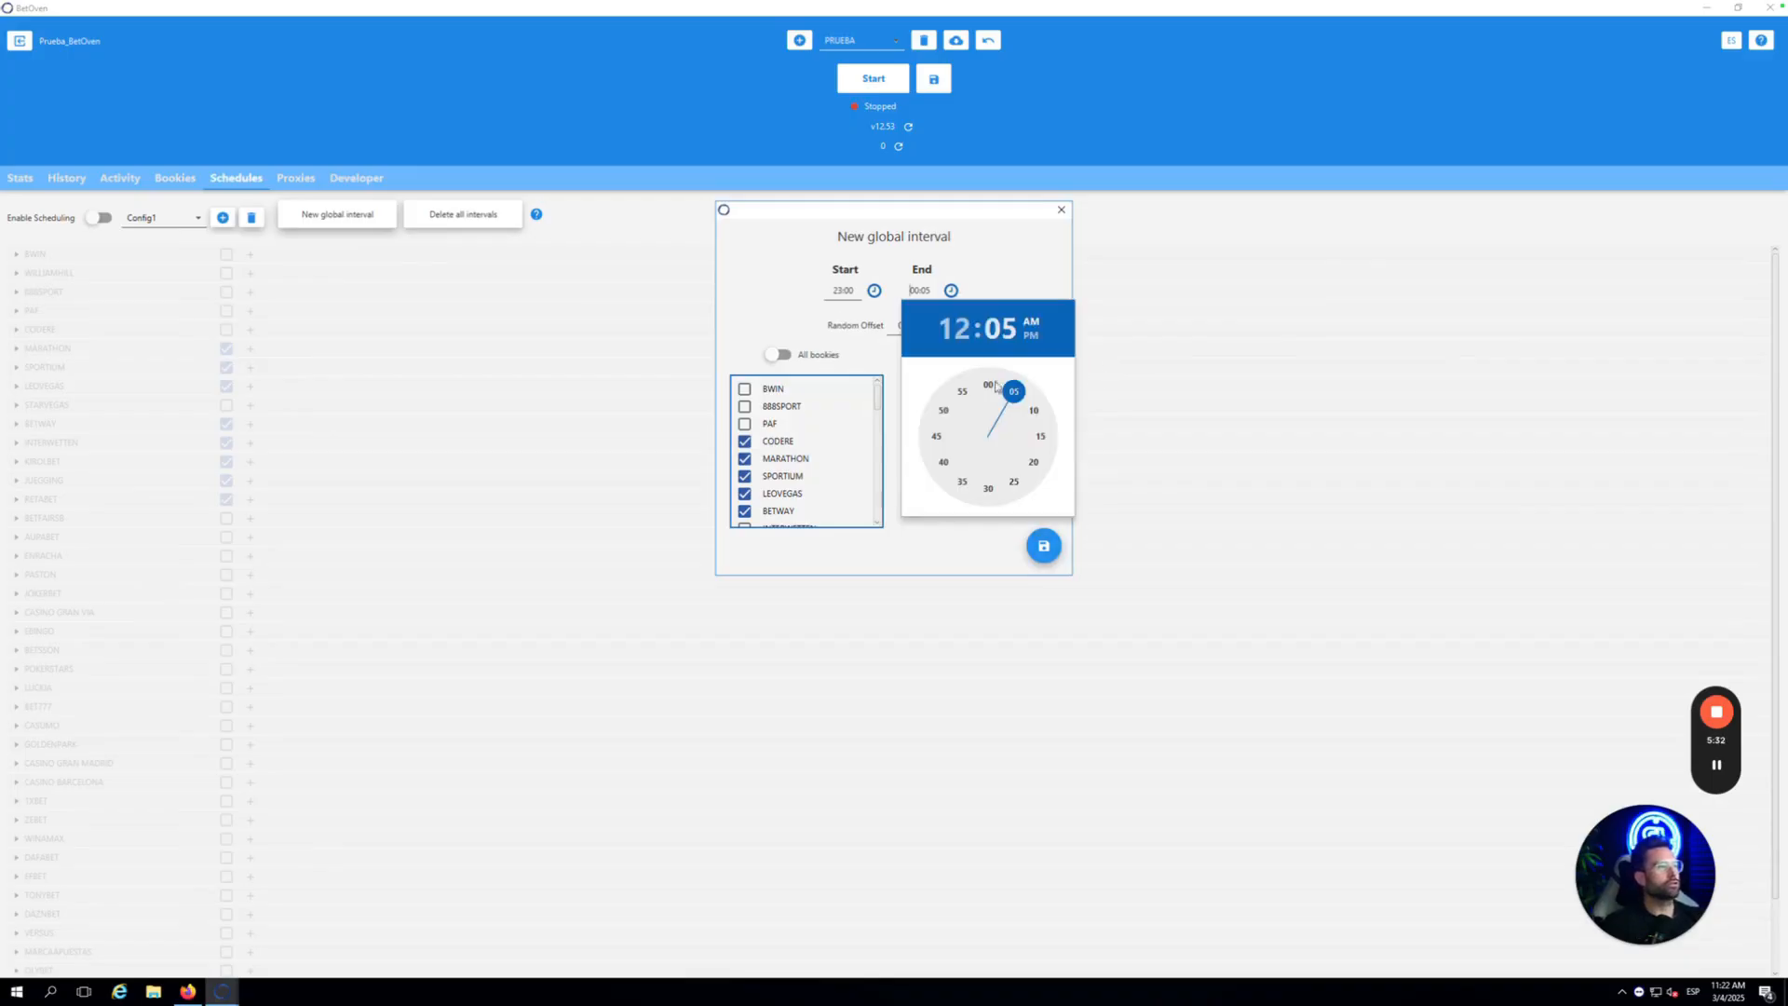
pyautogui.click(962, 331)
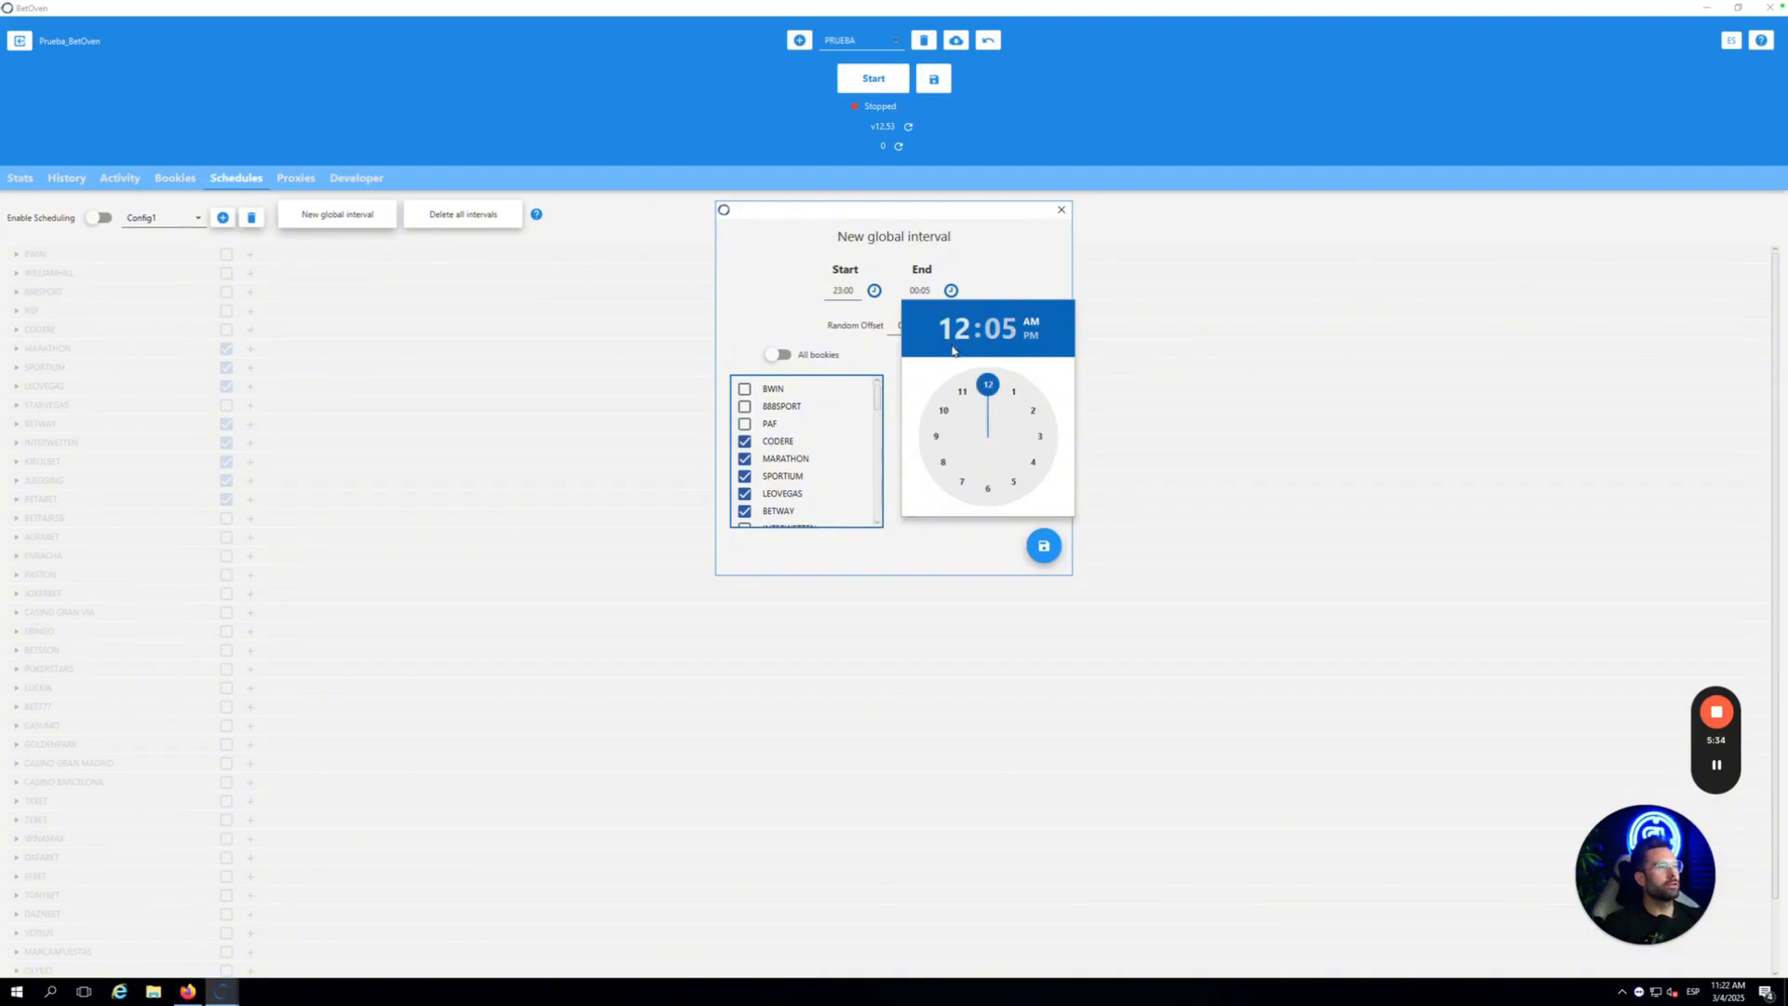
pyautogui.click(962, 392)
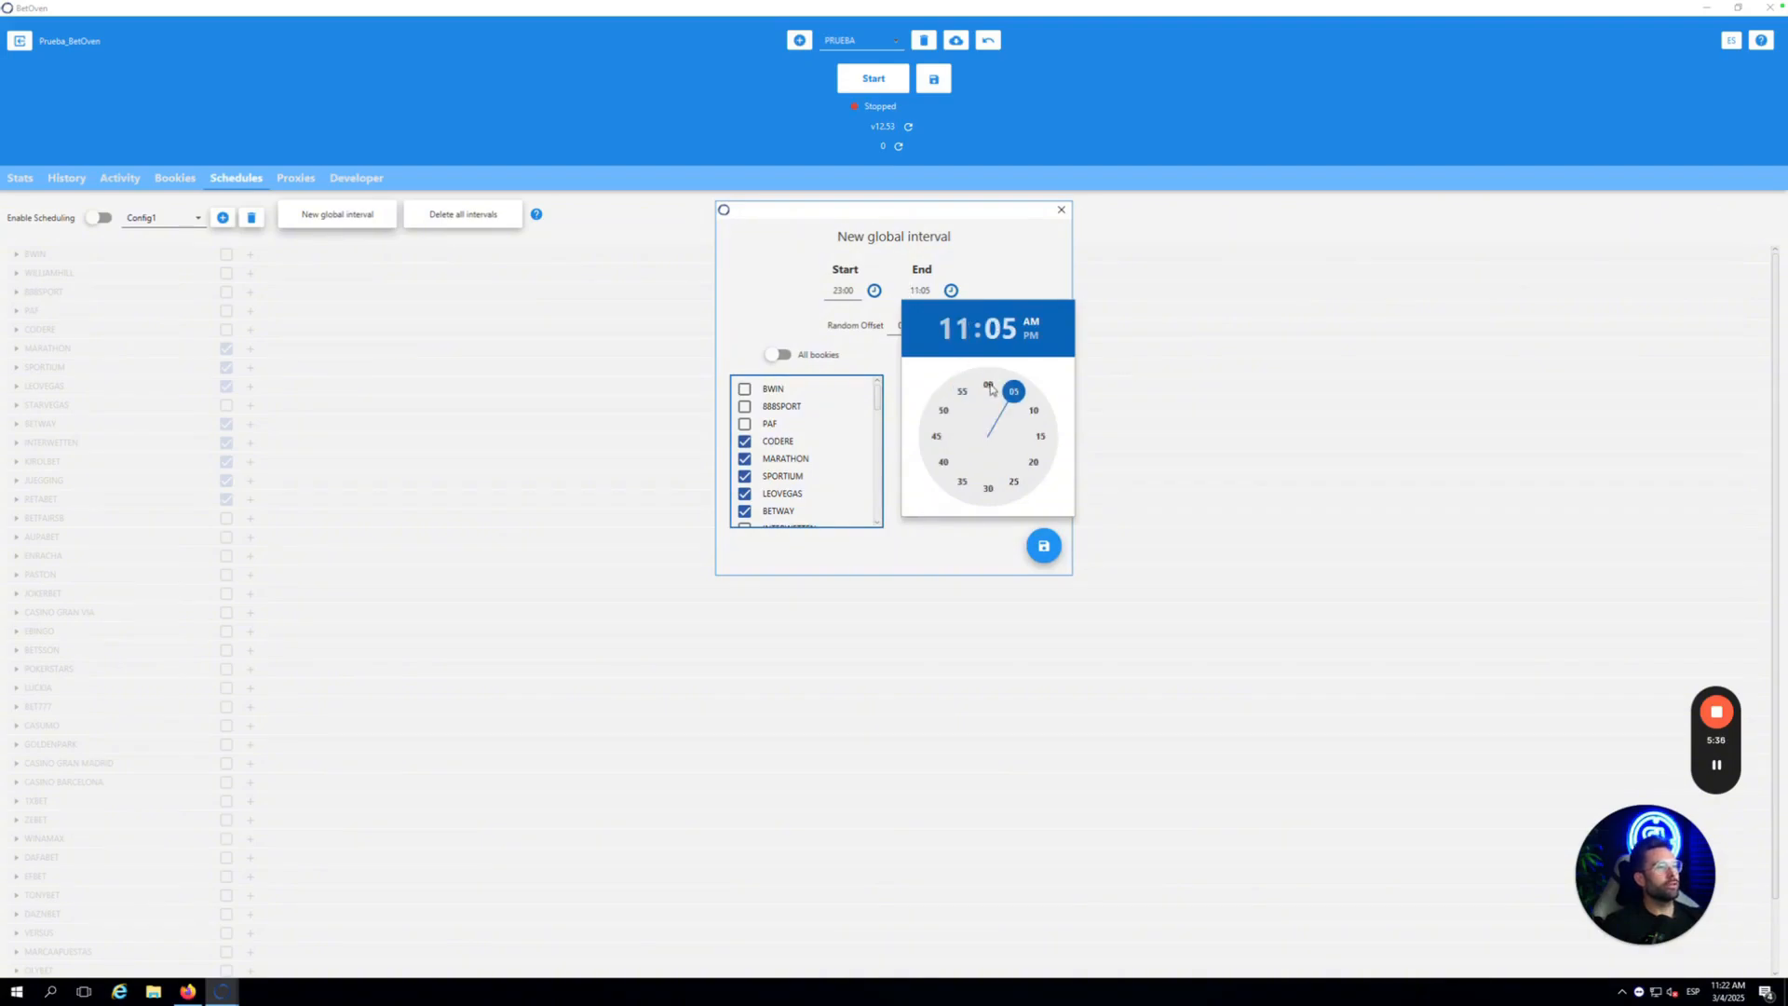
pyautogui.click(983, 385)
pyautogui.click(1029, 336)
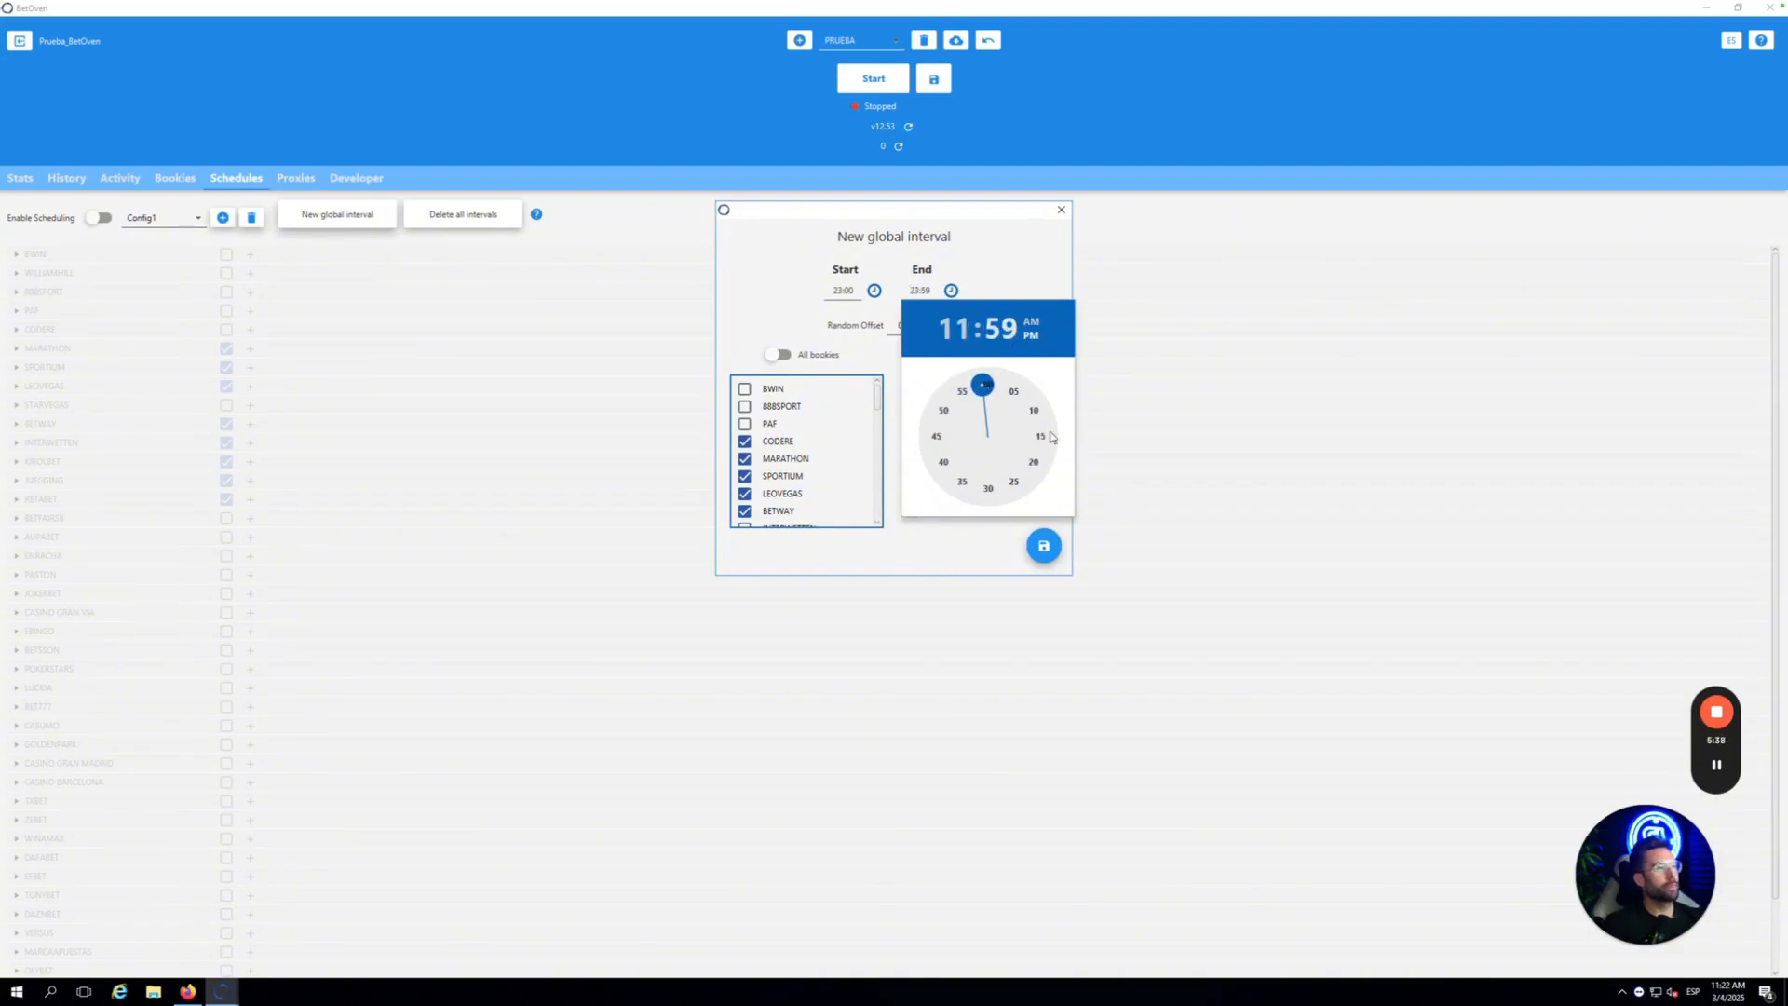
pyautogui.click(1044, 547)
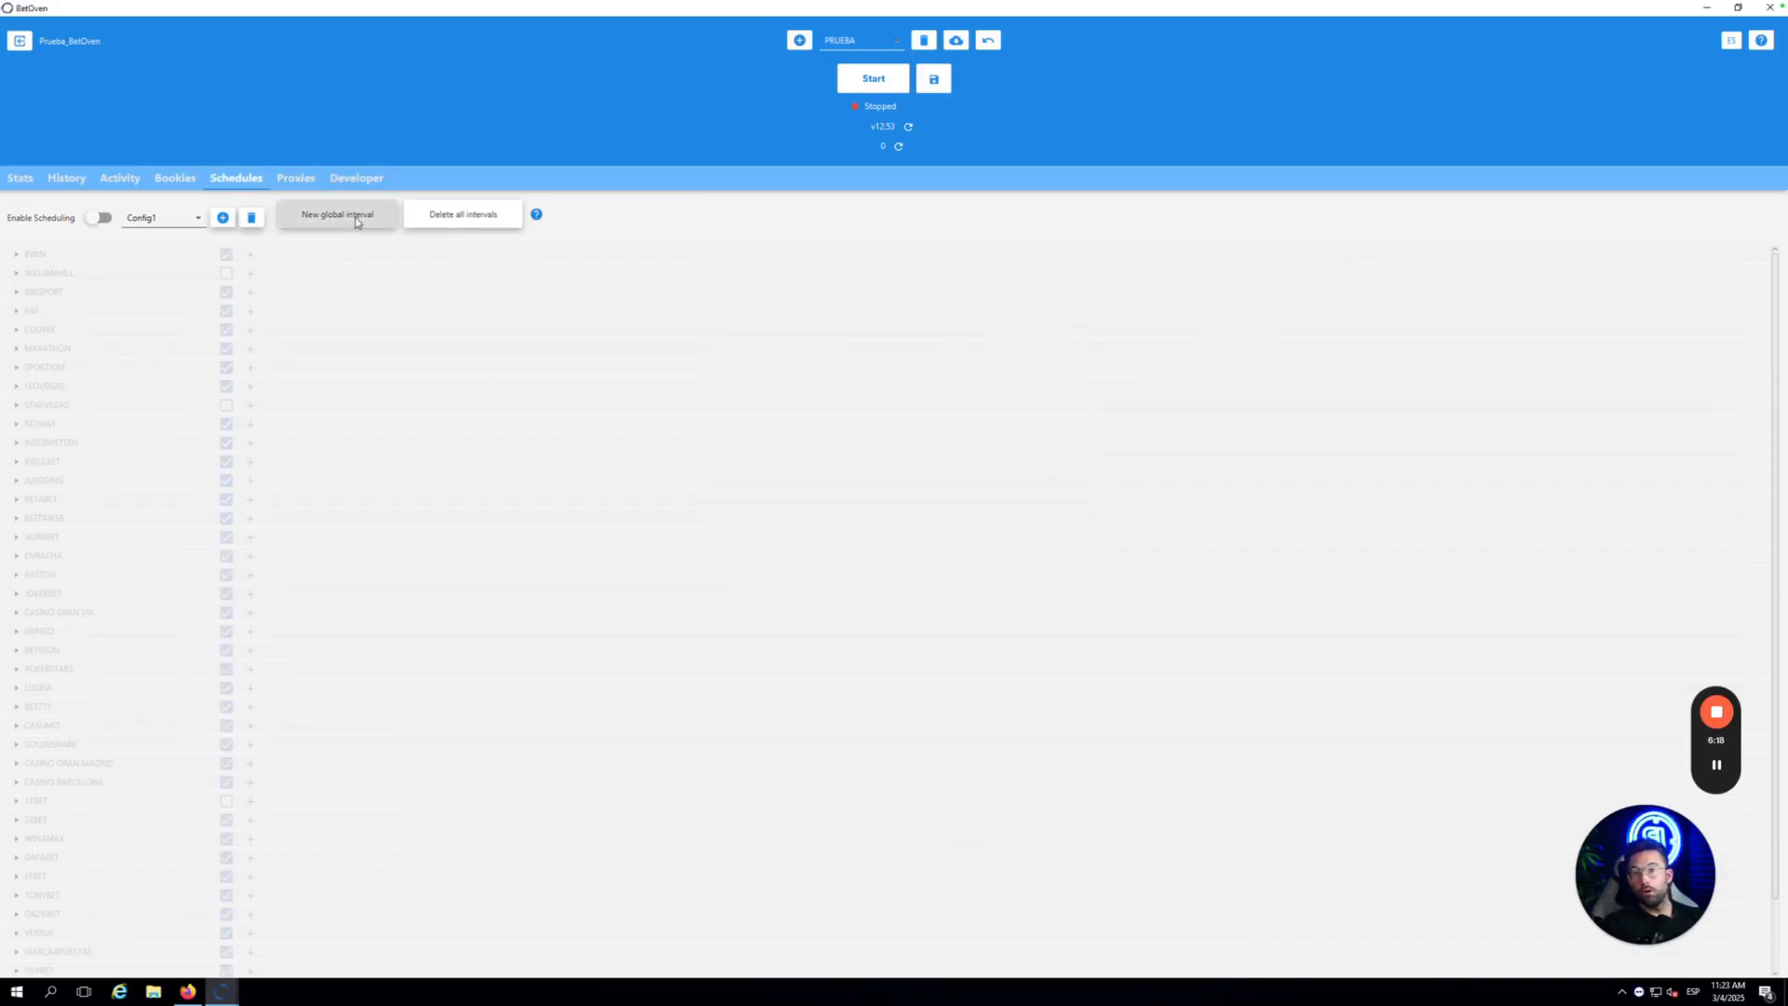
# - Start another global interval for all bookies and all days with a random offset of 10 minutes
pyautogui.click(352, 219)
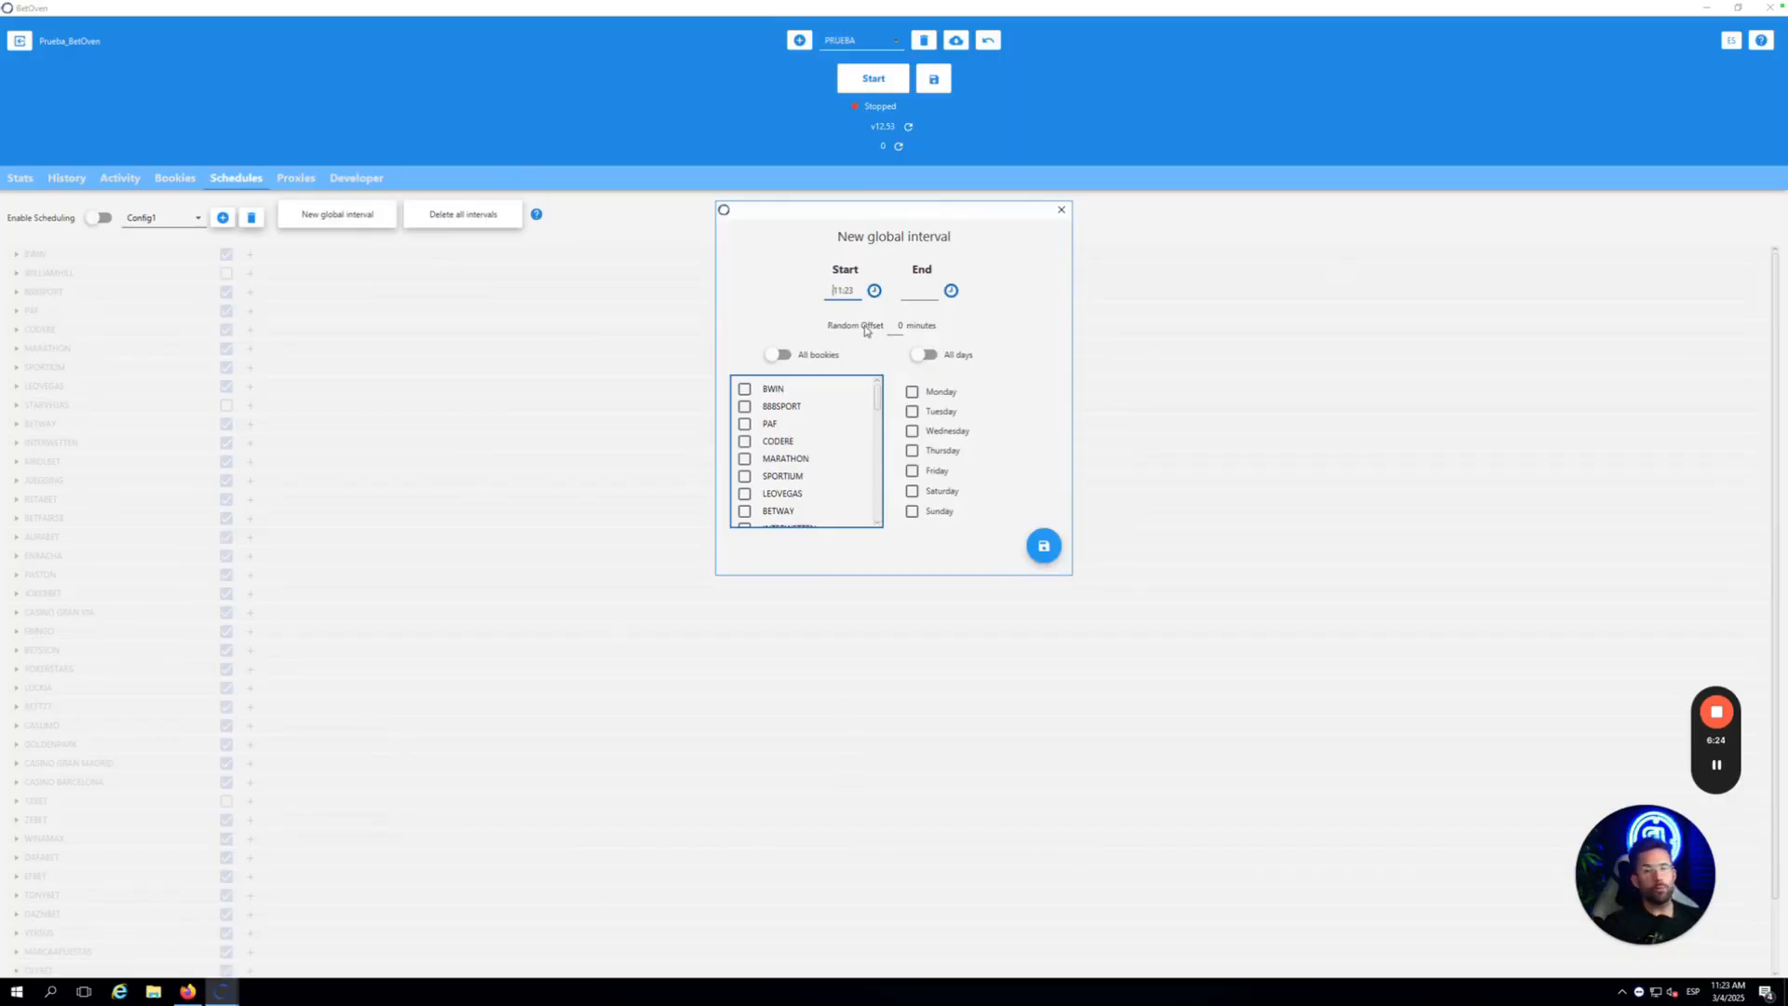
pyautogui.click(778, 354)
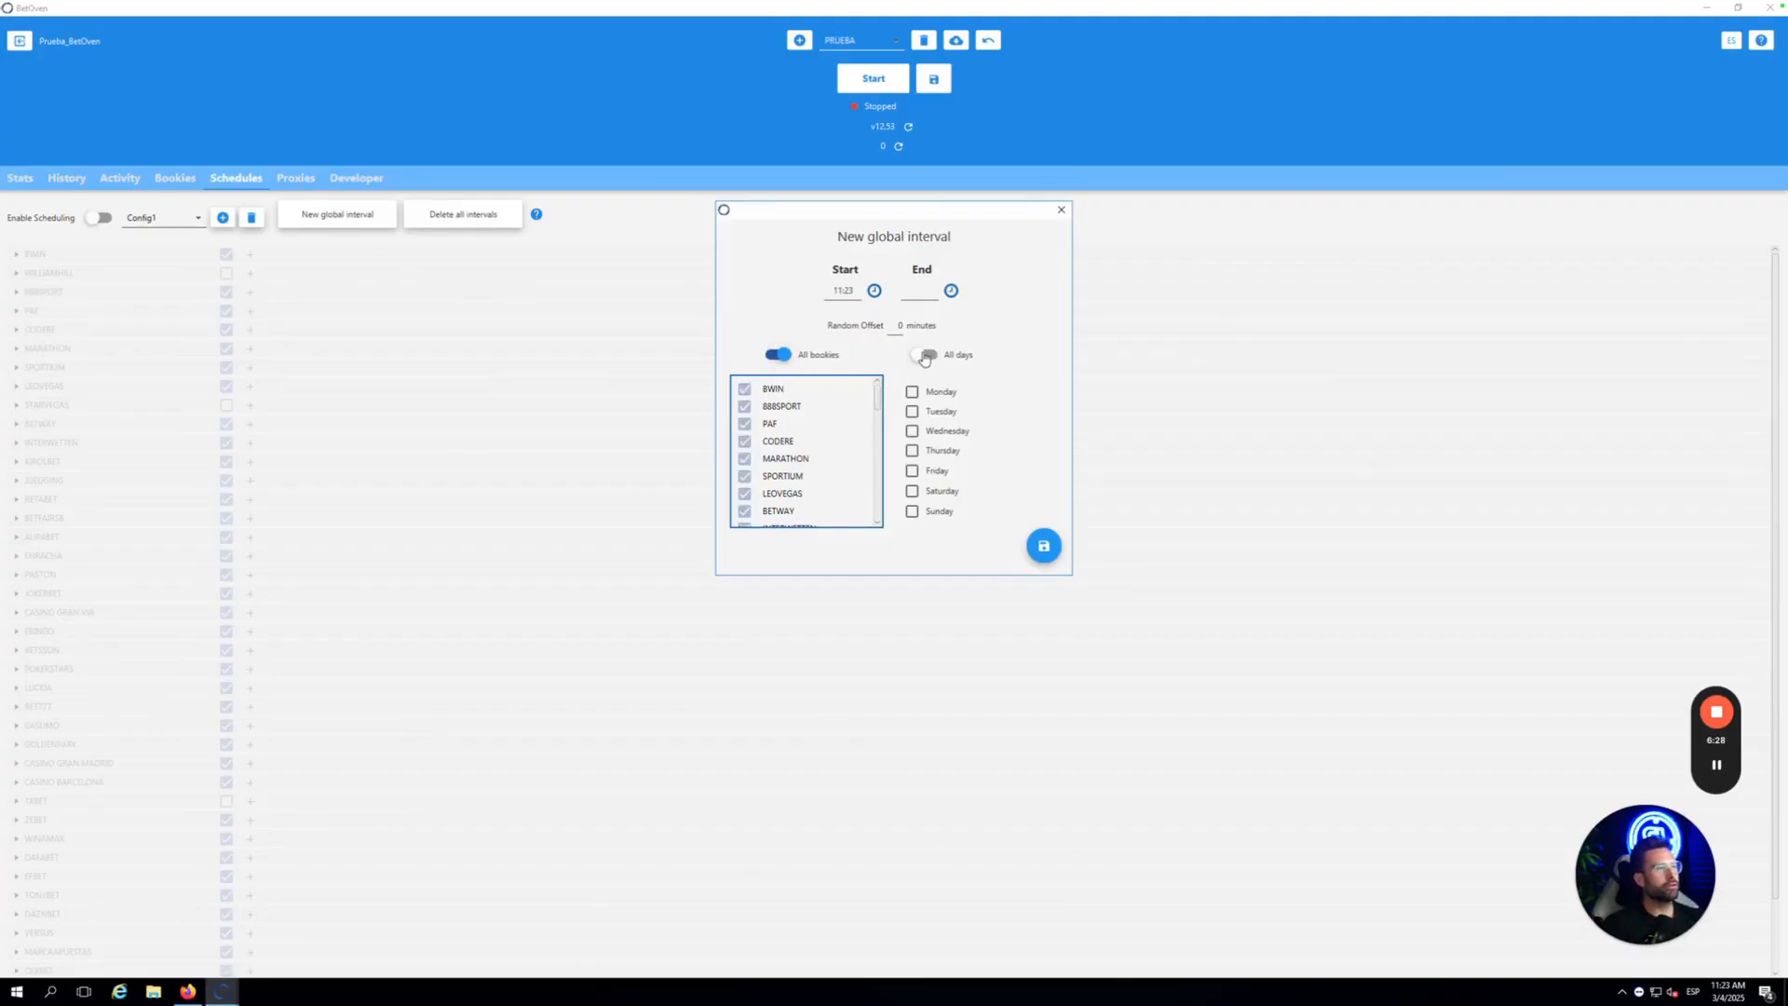
pyautogui.click(923, 357)
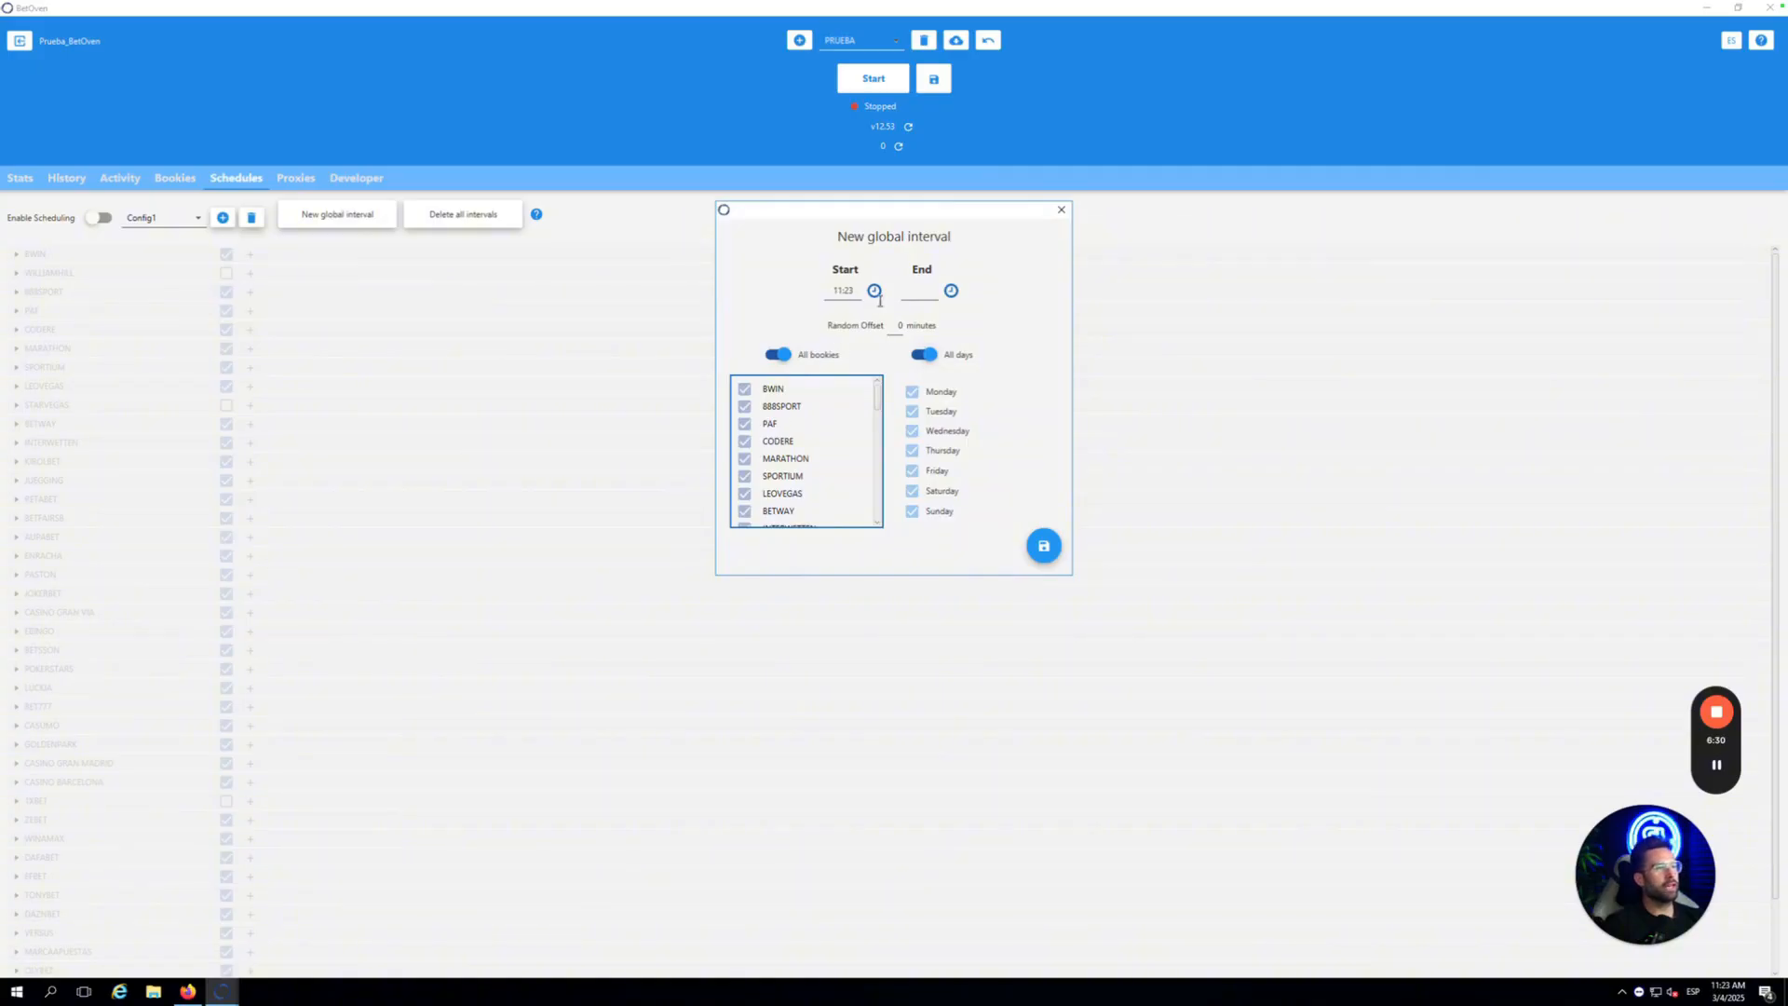
pyautogui.click(874, 291)
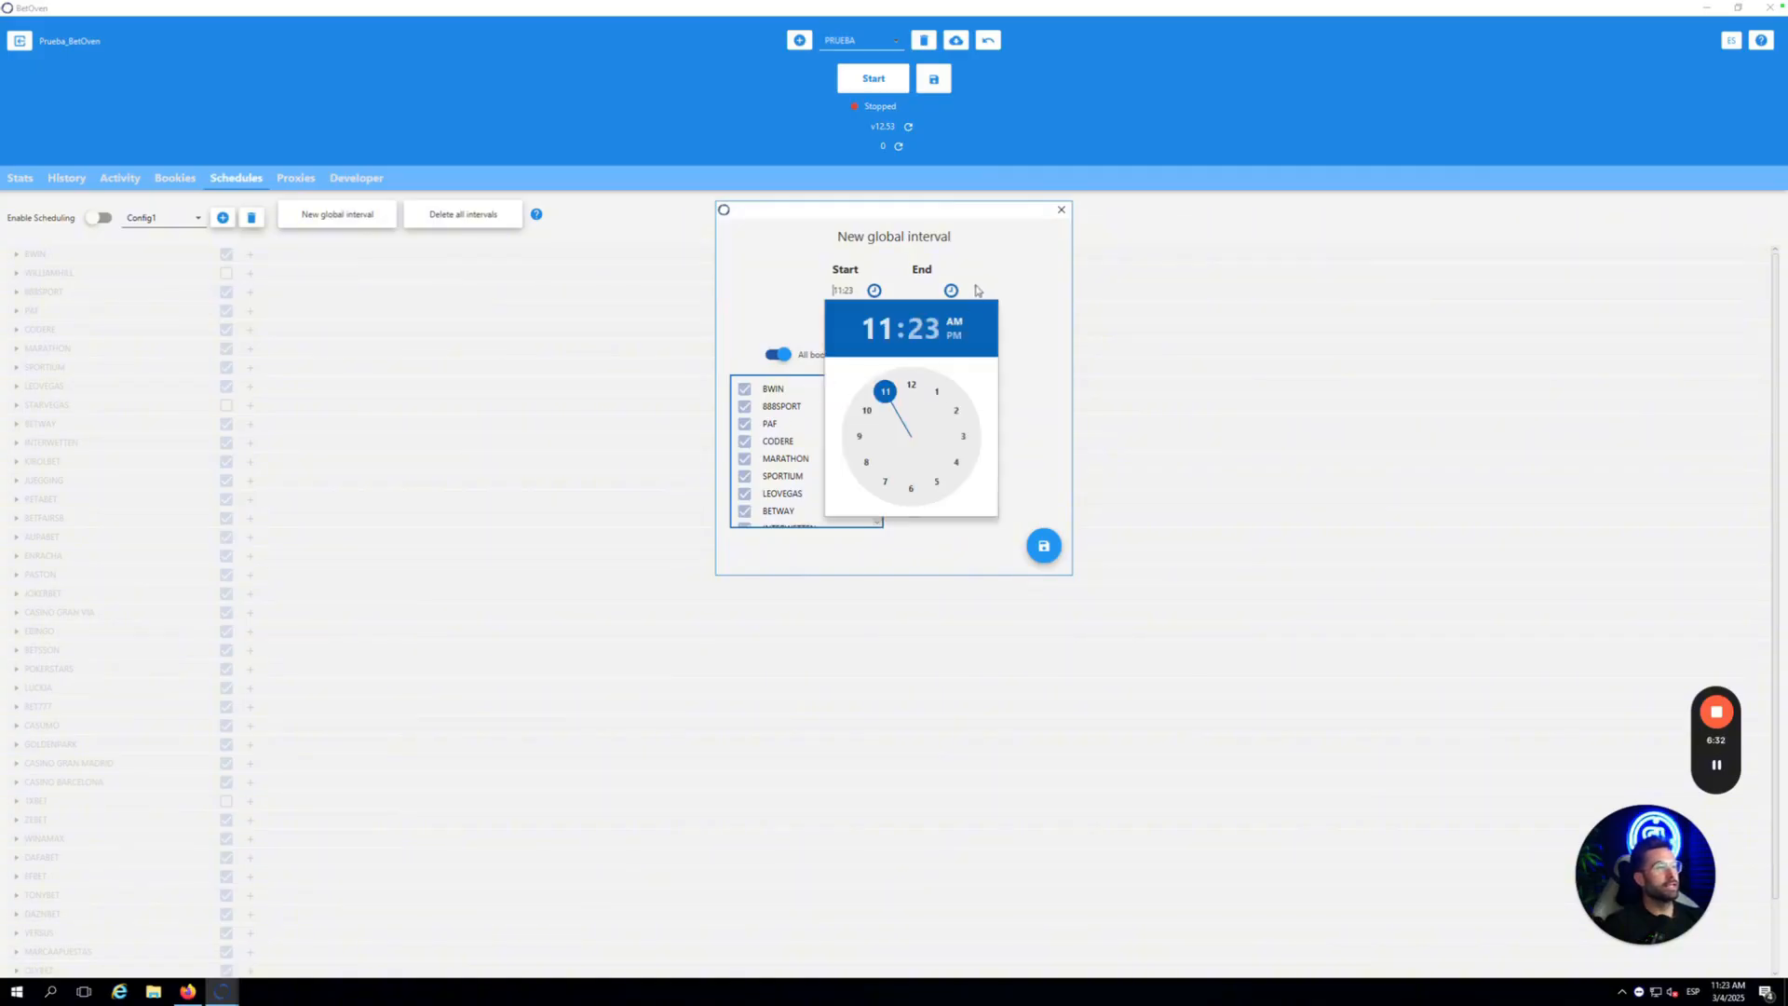
pyautogui.click(1001, 272)
pyautogui.click(900, 326)
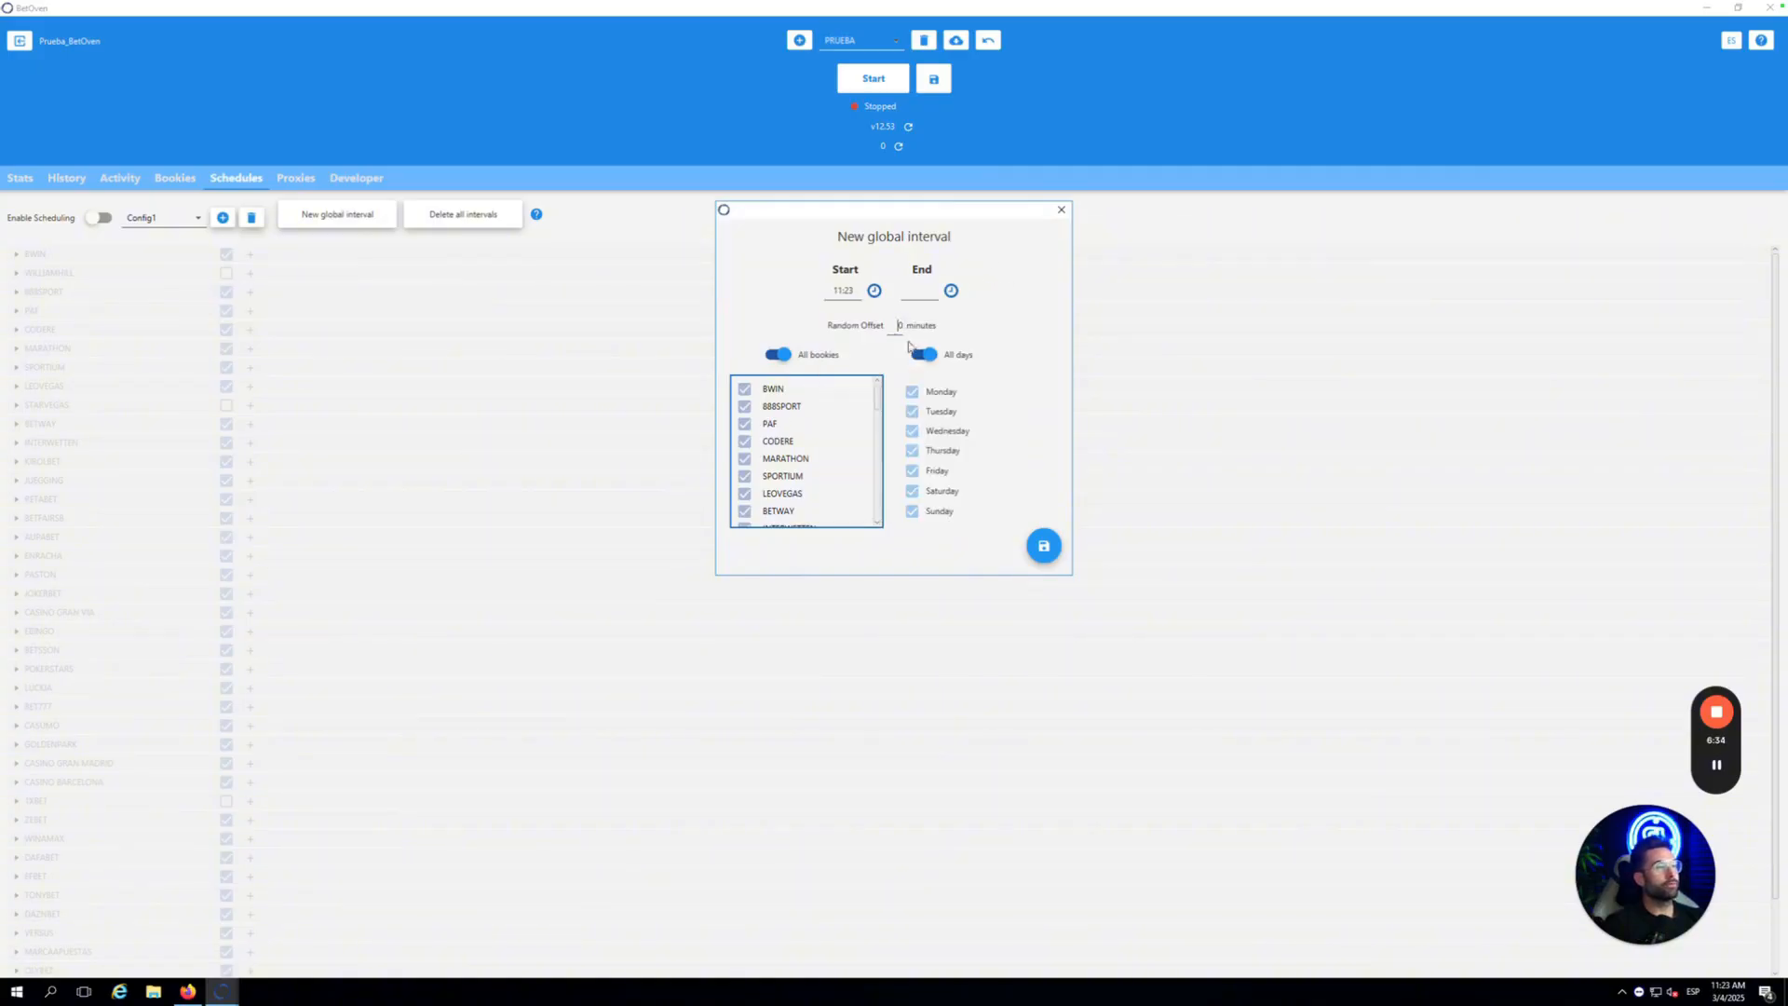
pyautogui.write('1')
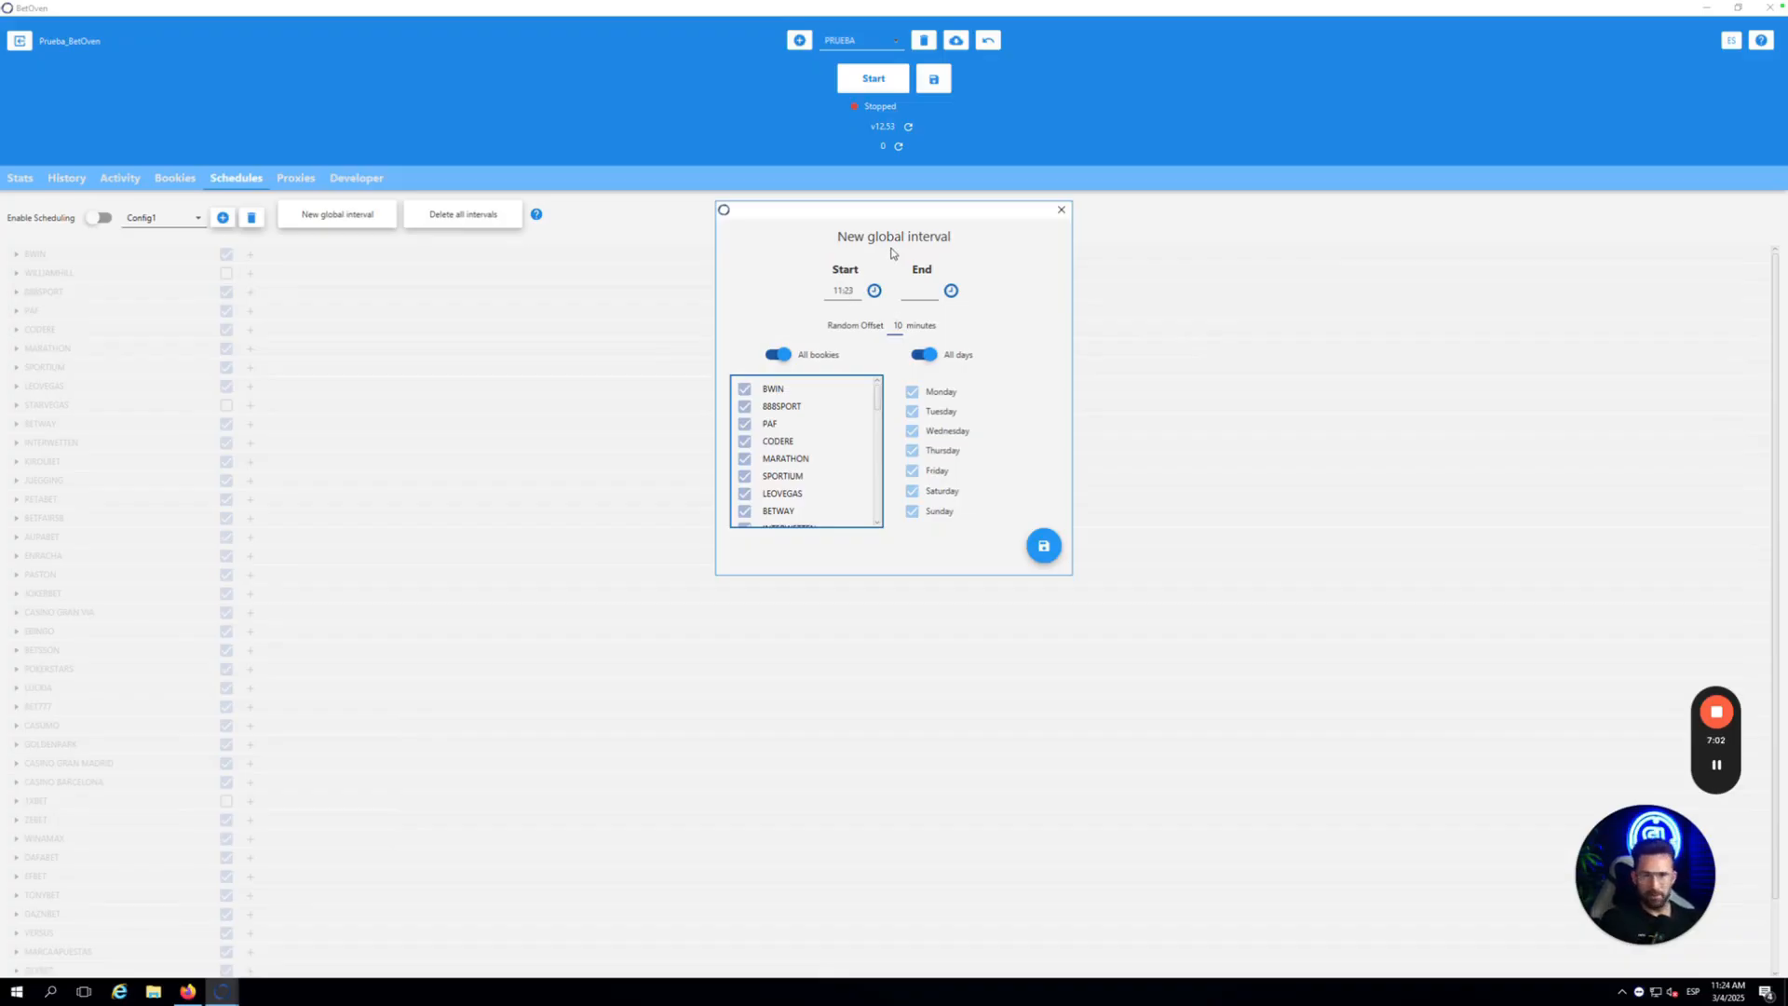
# - Set the new interval's end time to 1:24 PM, save it and dismiss the overlap warning
pyautogui.click(952, 291)
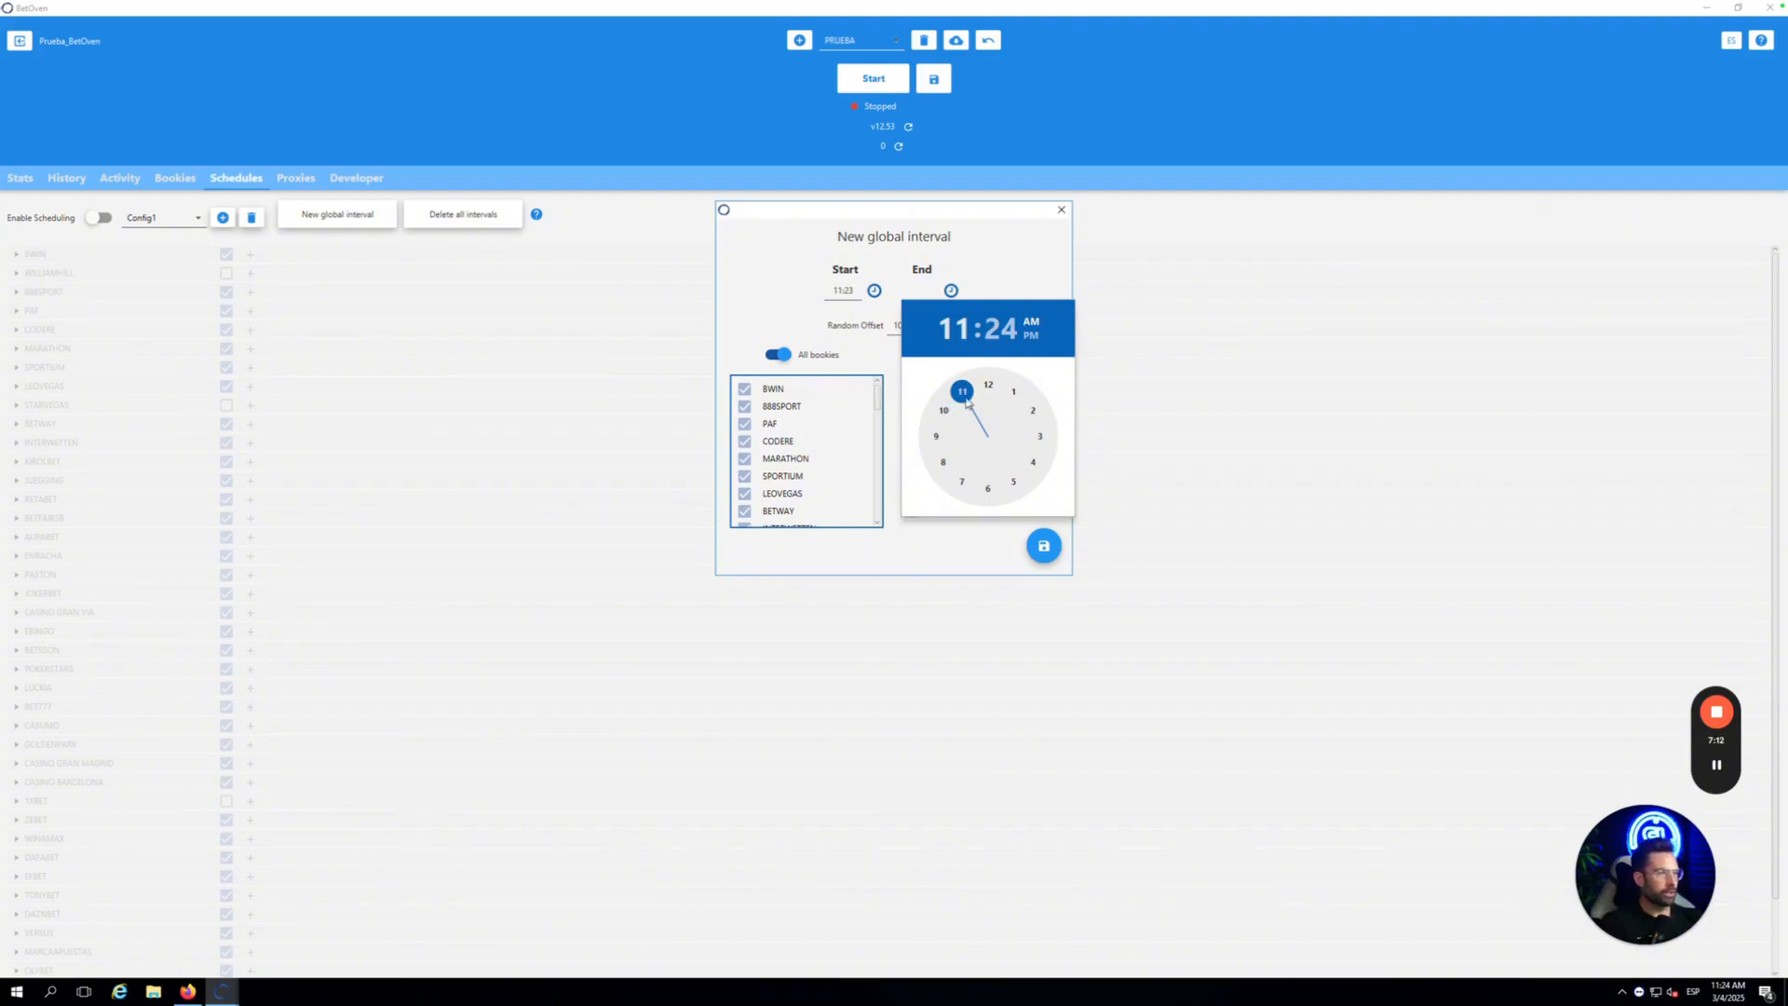
pyautogui.click(1013, 391)
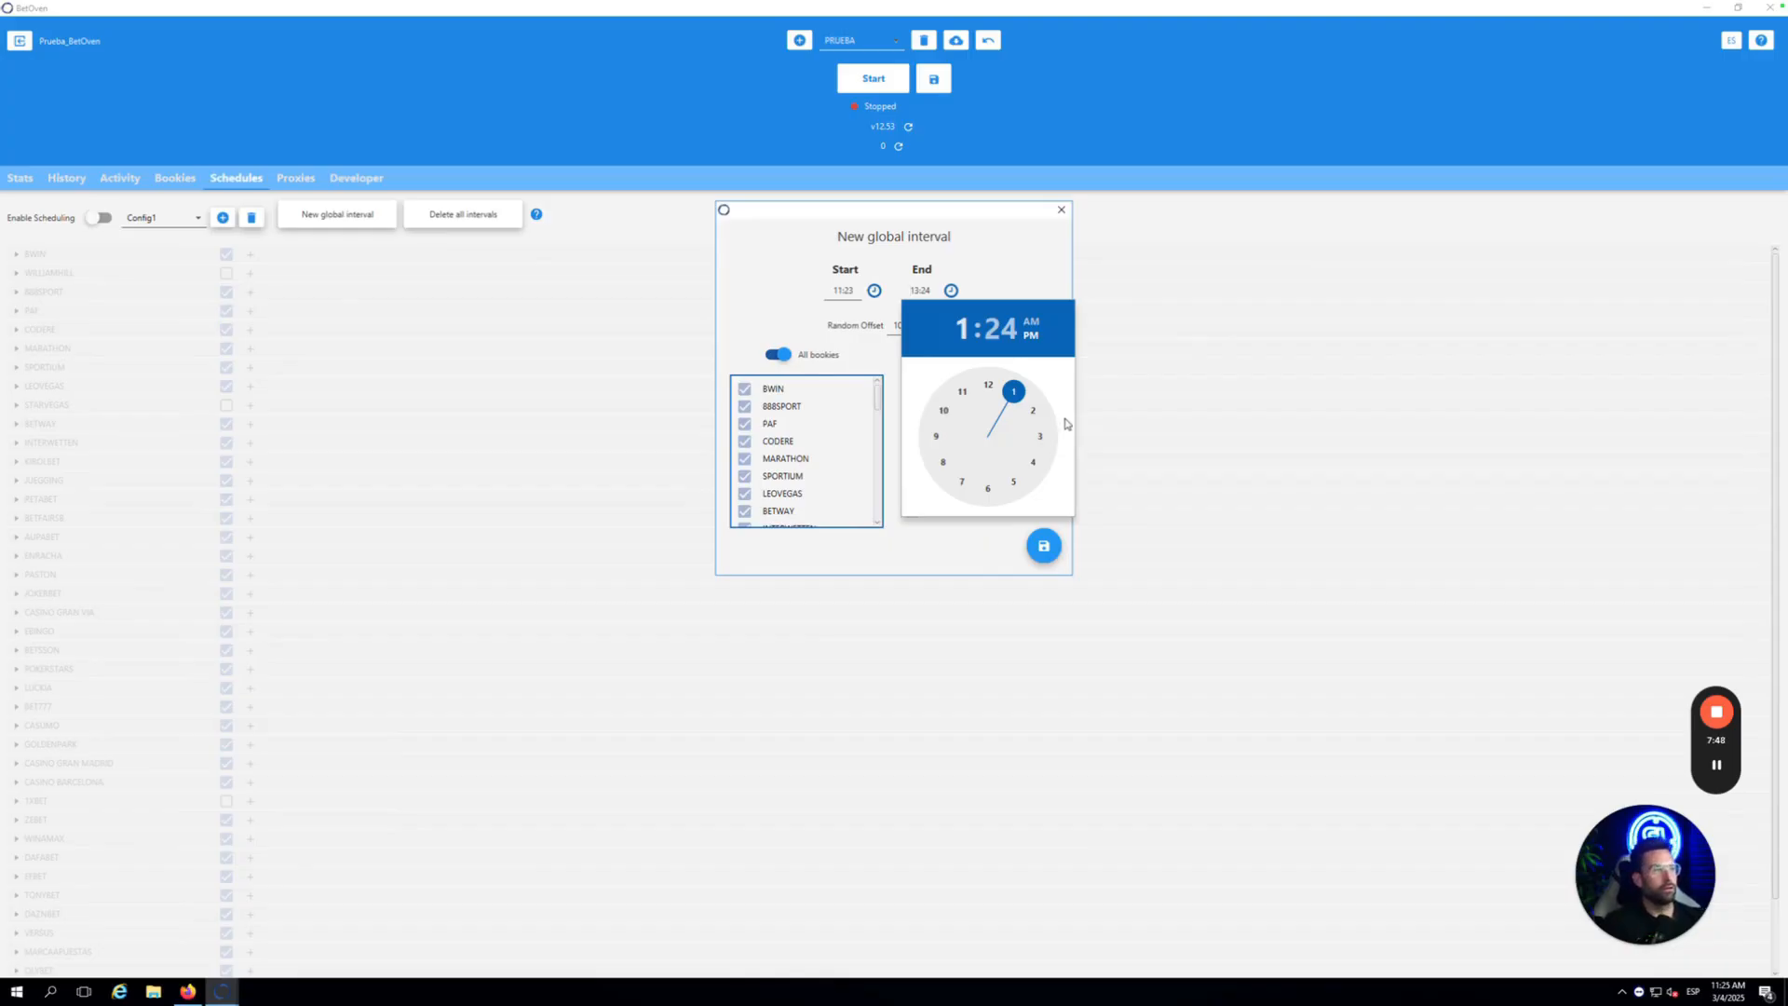
pyautogui.click(1055, 544)
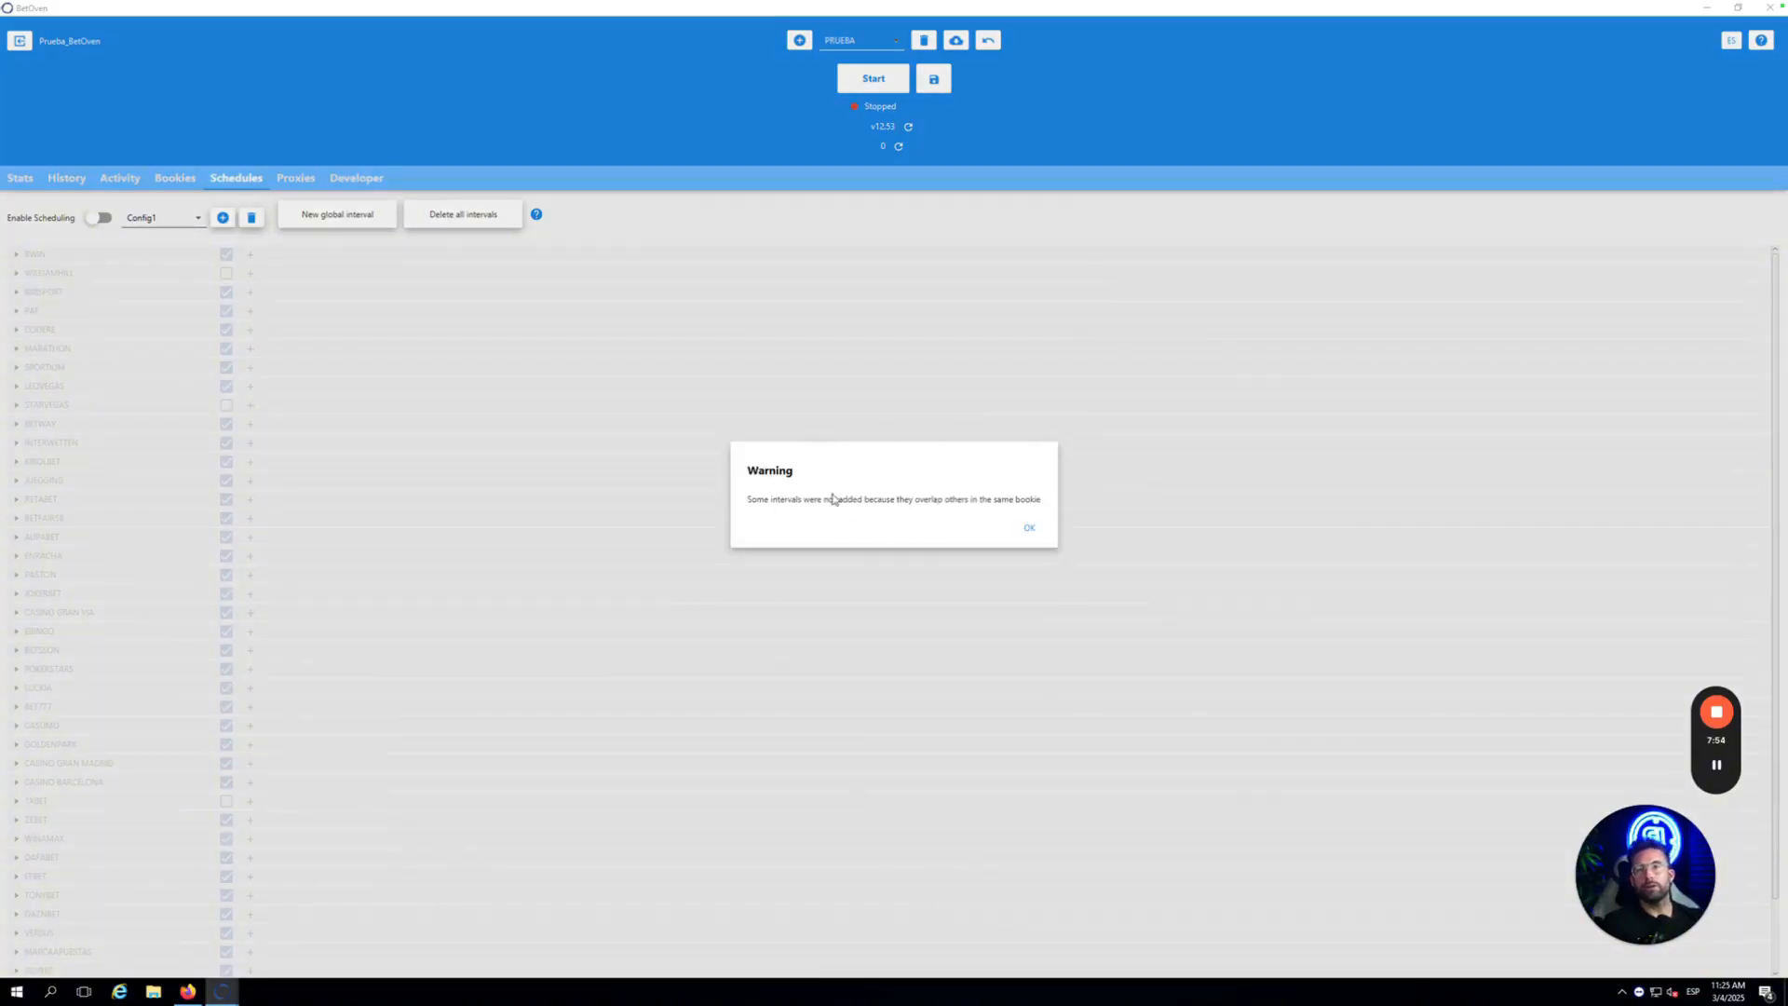
pyautogui.click(1030, 529)
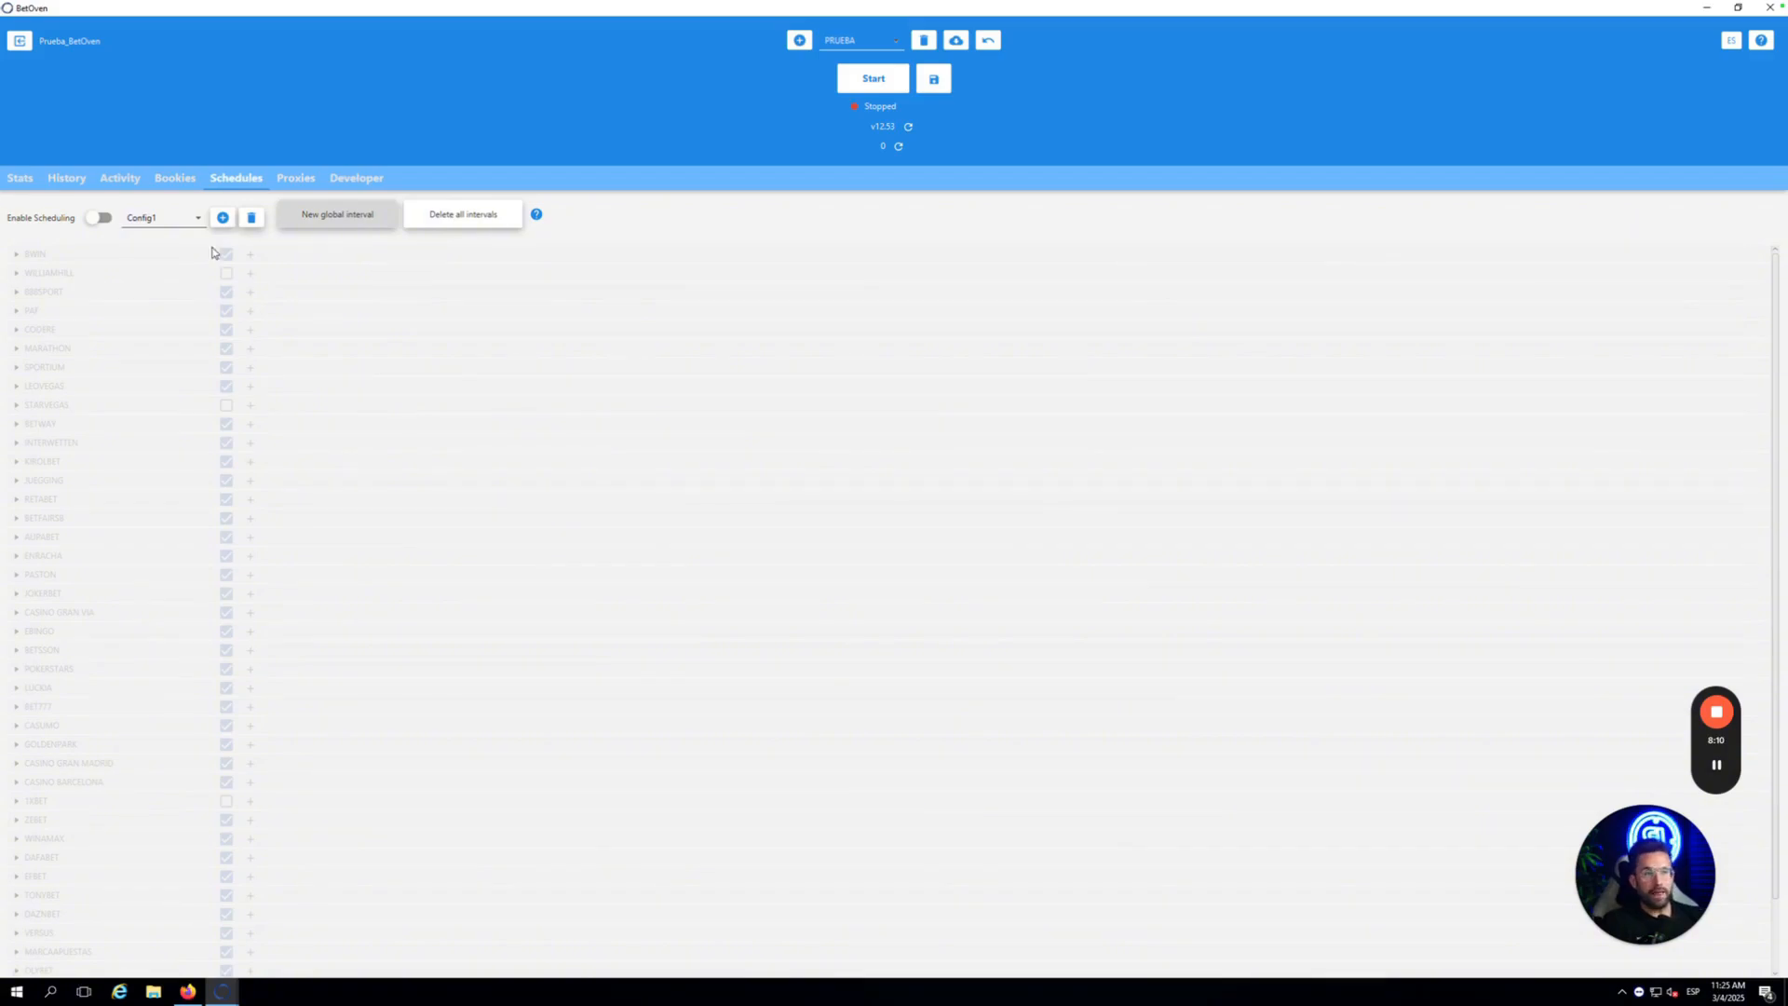
# - Enable scheduling for Config1 and delete all of its intervals
pyautogui.click(99, 220)
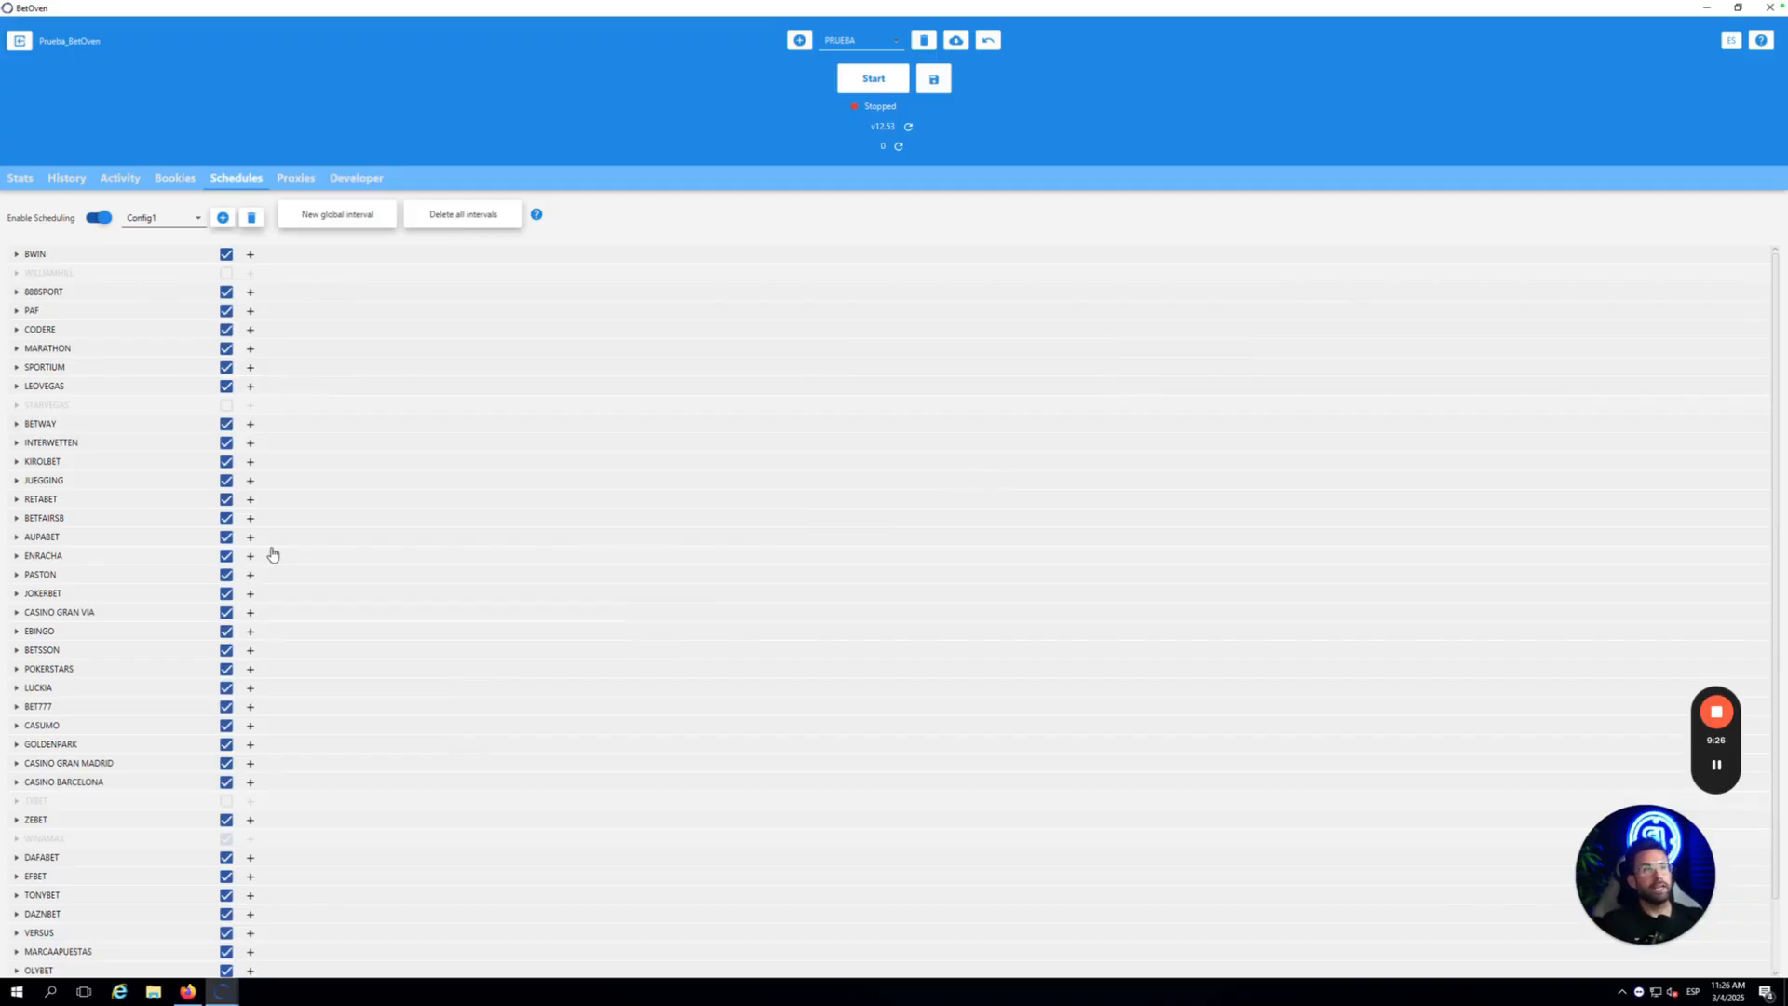
pyautogui.click(466, 218)
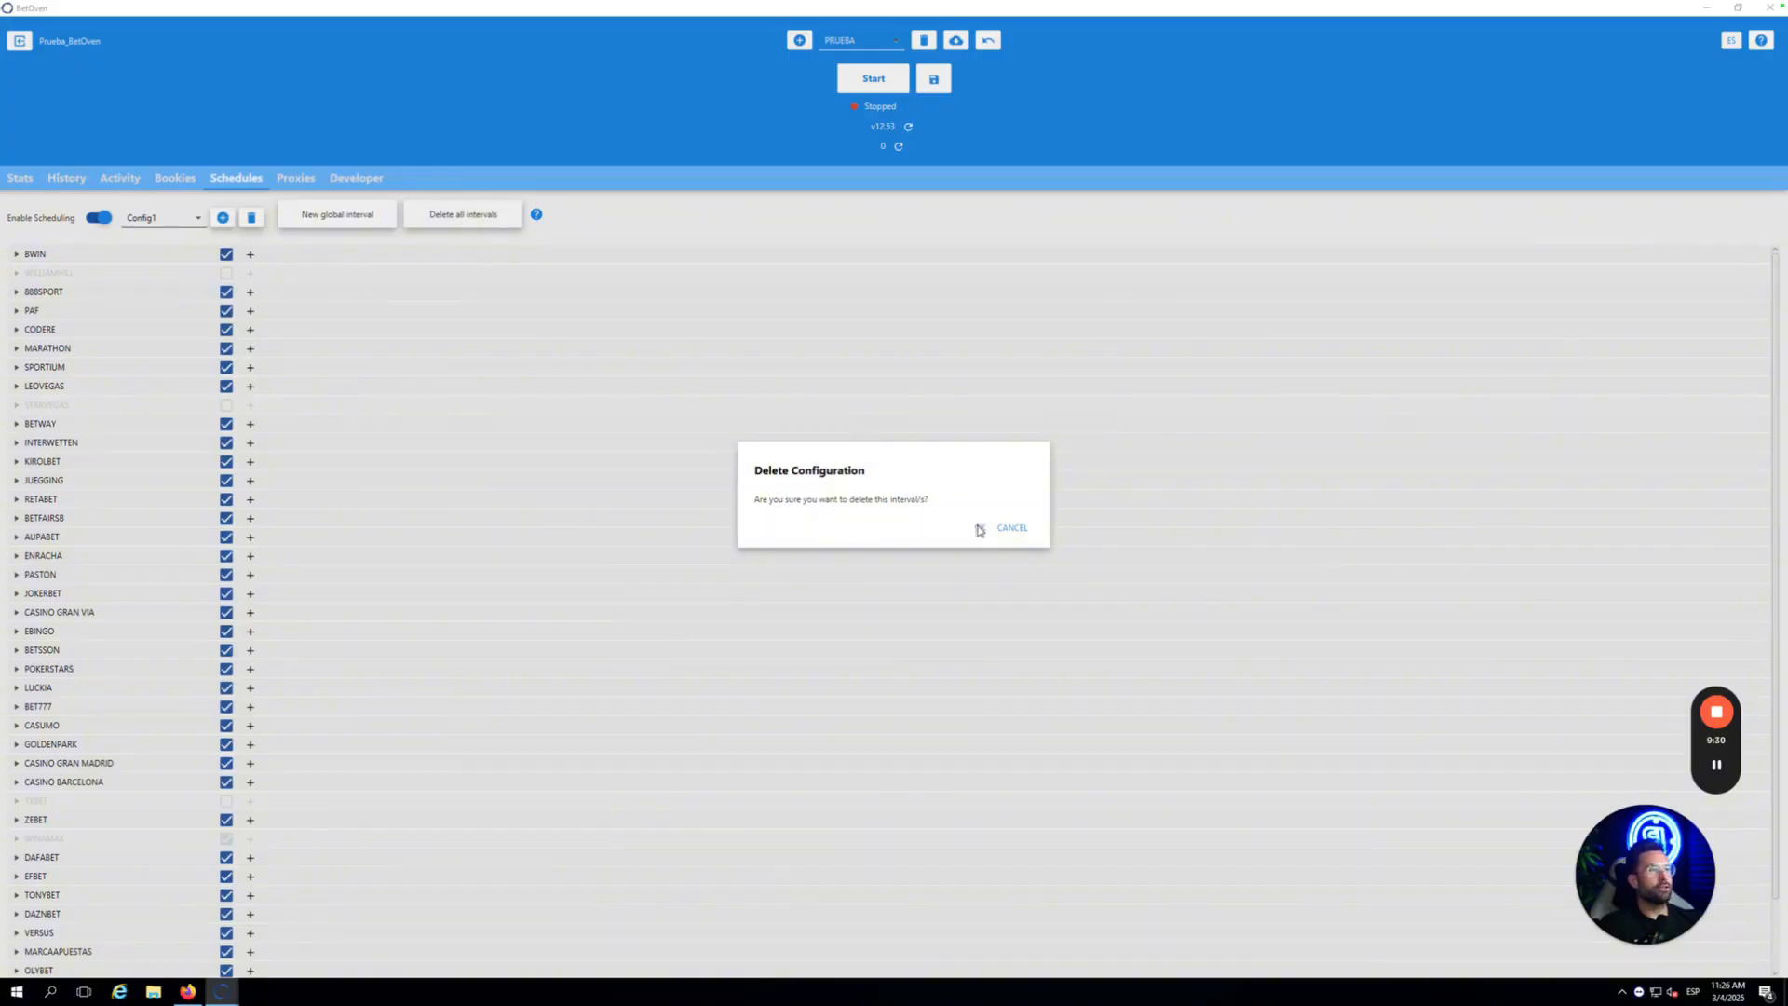
pyautogui.click(979, 528)
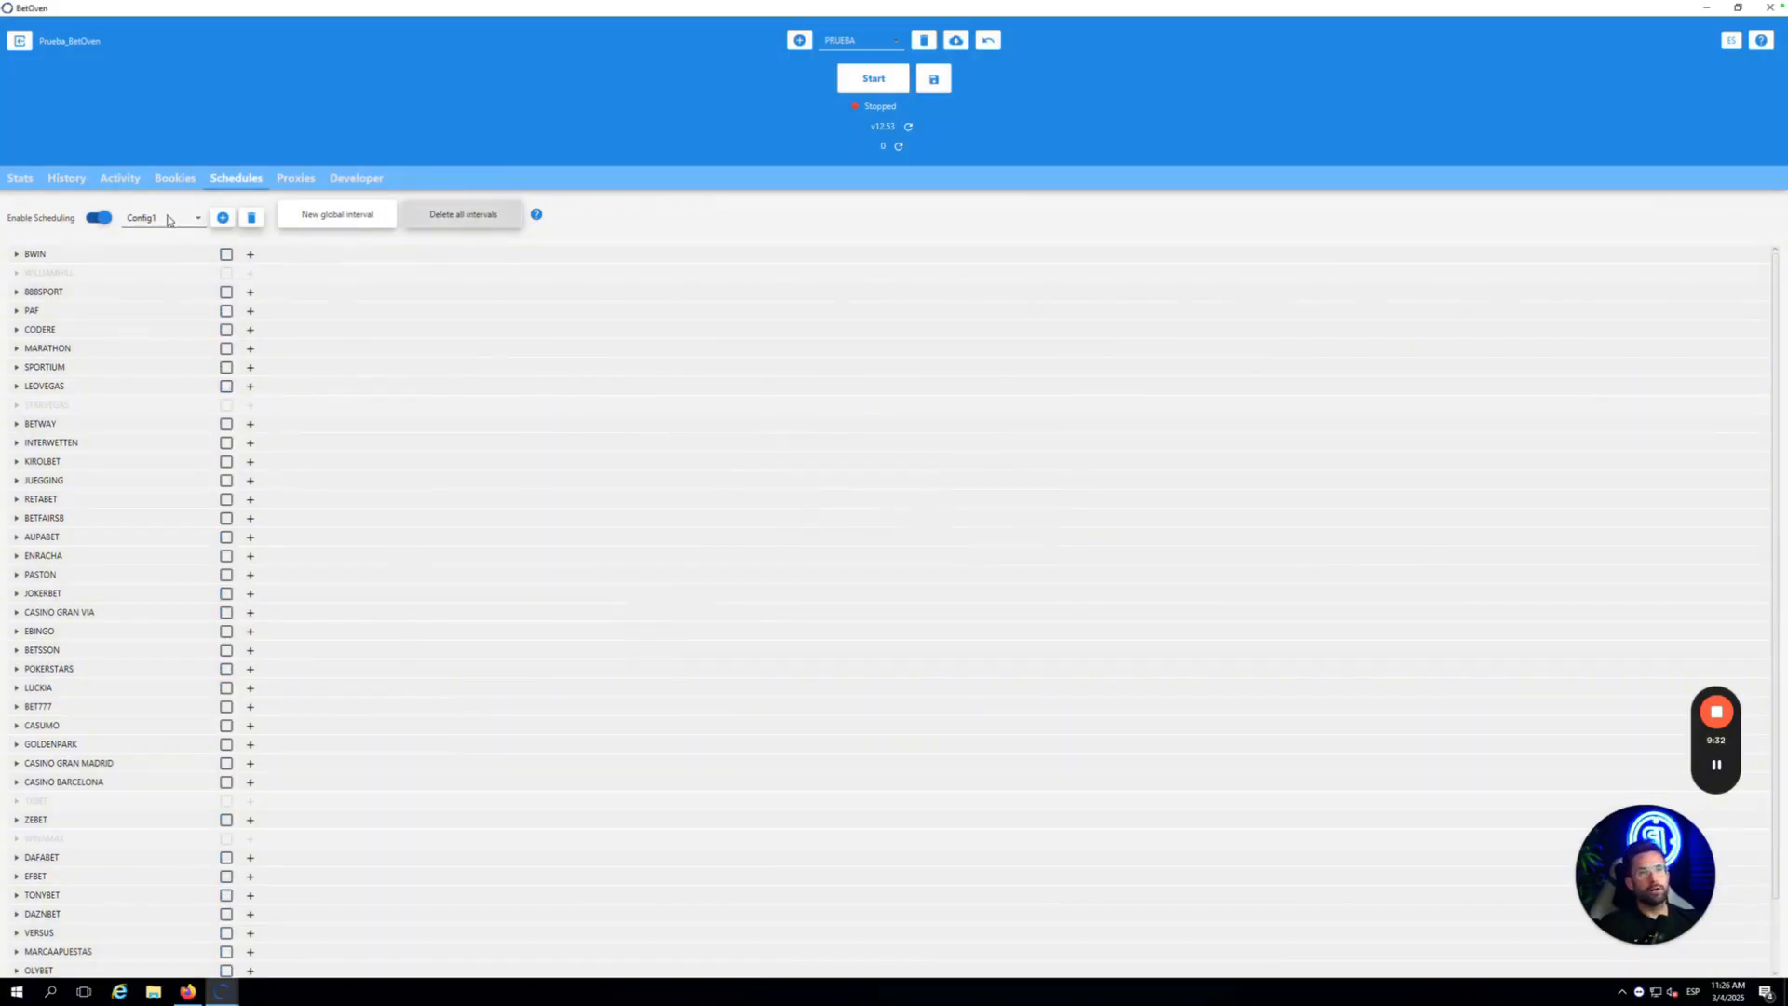
# - Delete the Config1 schedule and start creating a new schedule
pyautogui.click(252, 218)
pyautogui.click(979, 529)
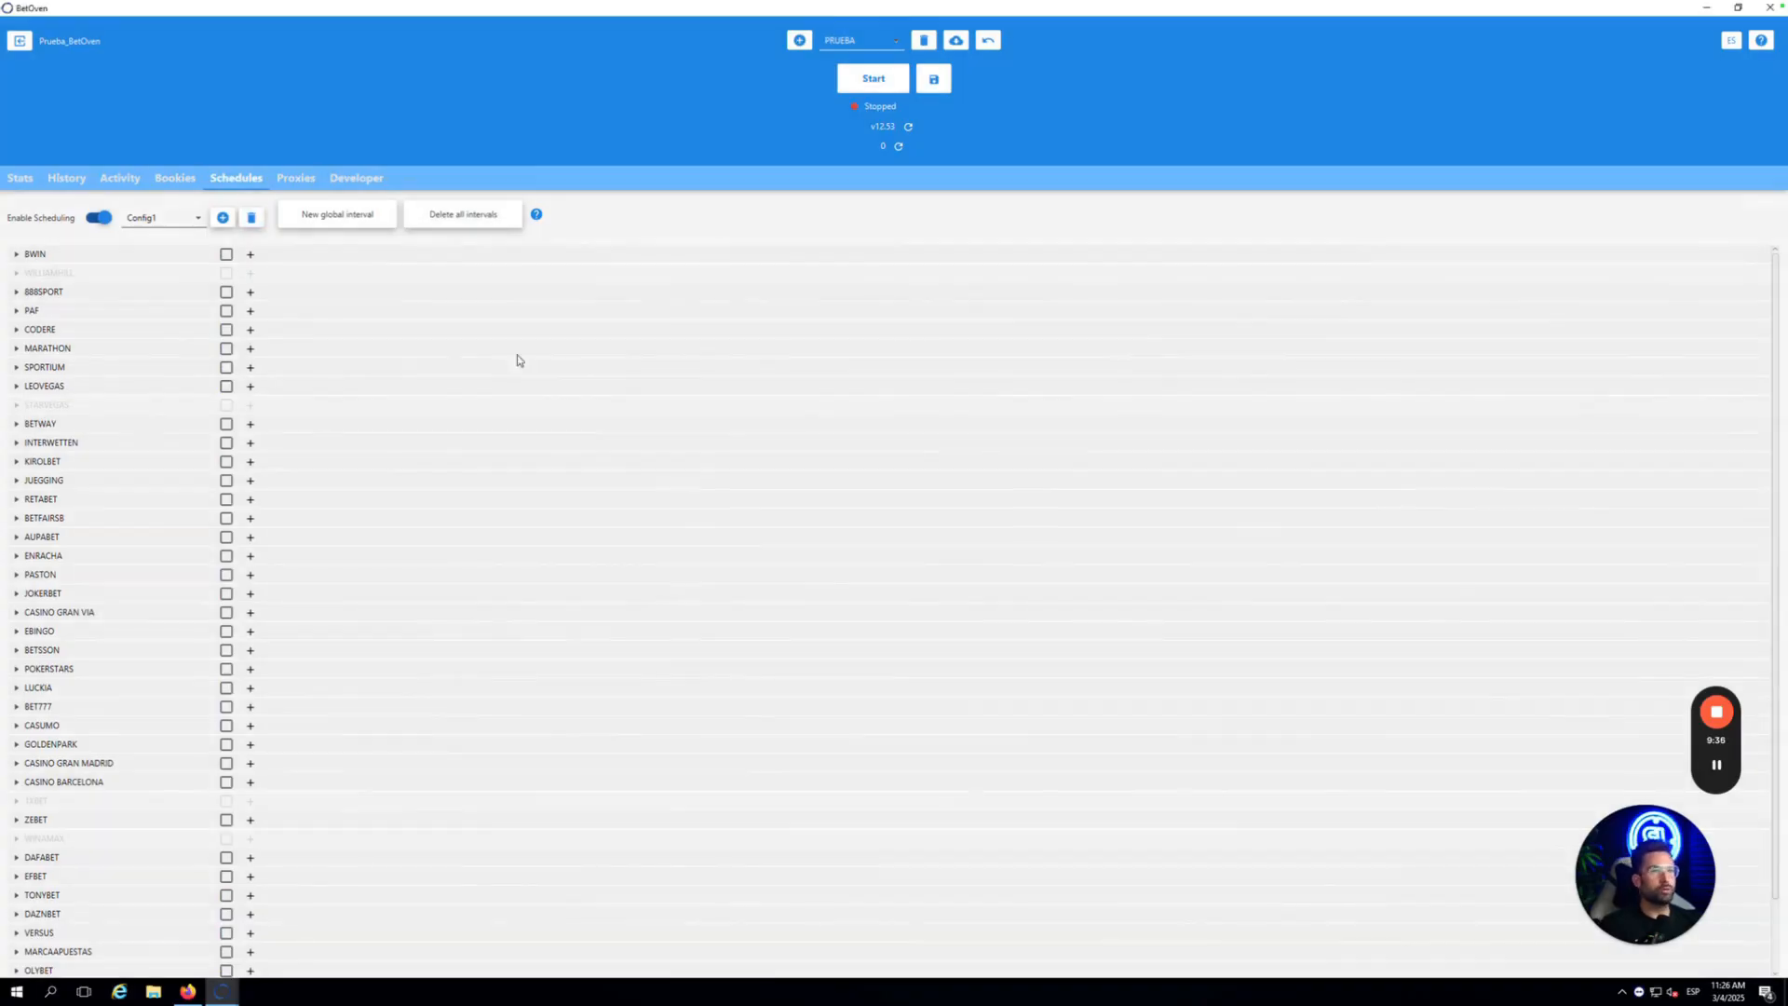
pyautogui.click(222, 220)
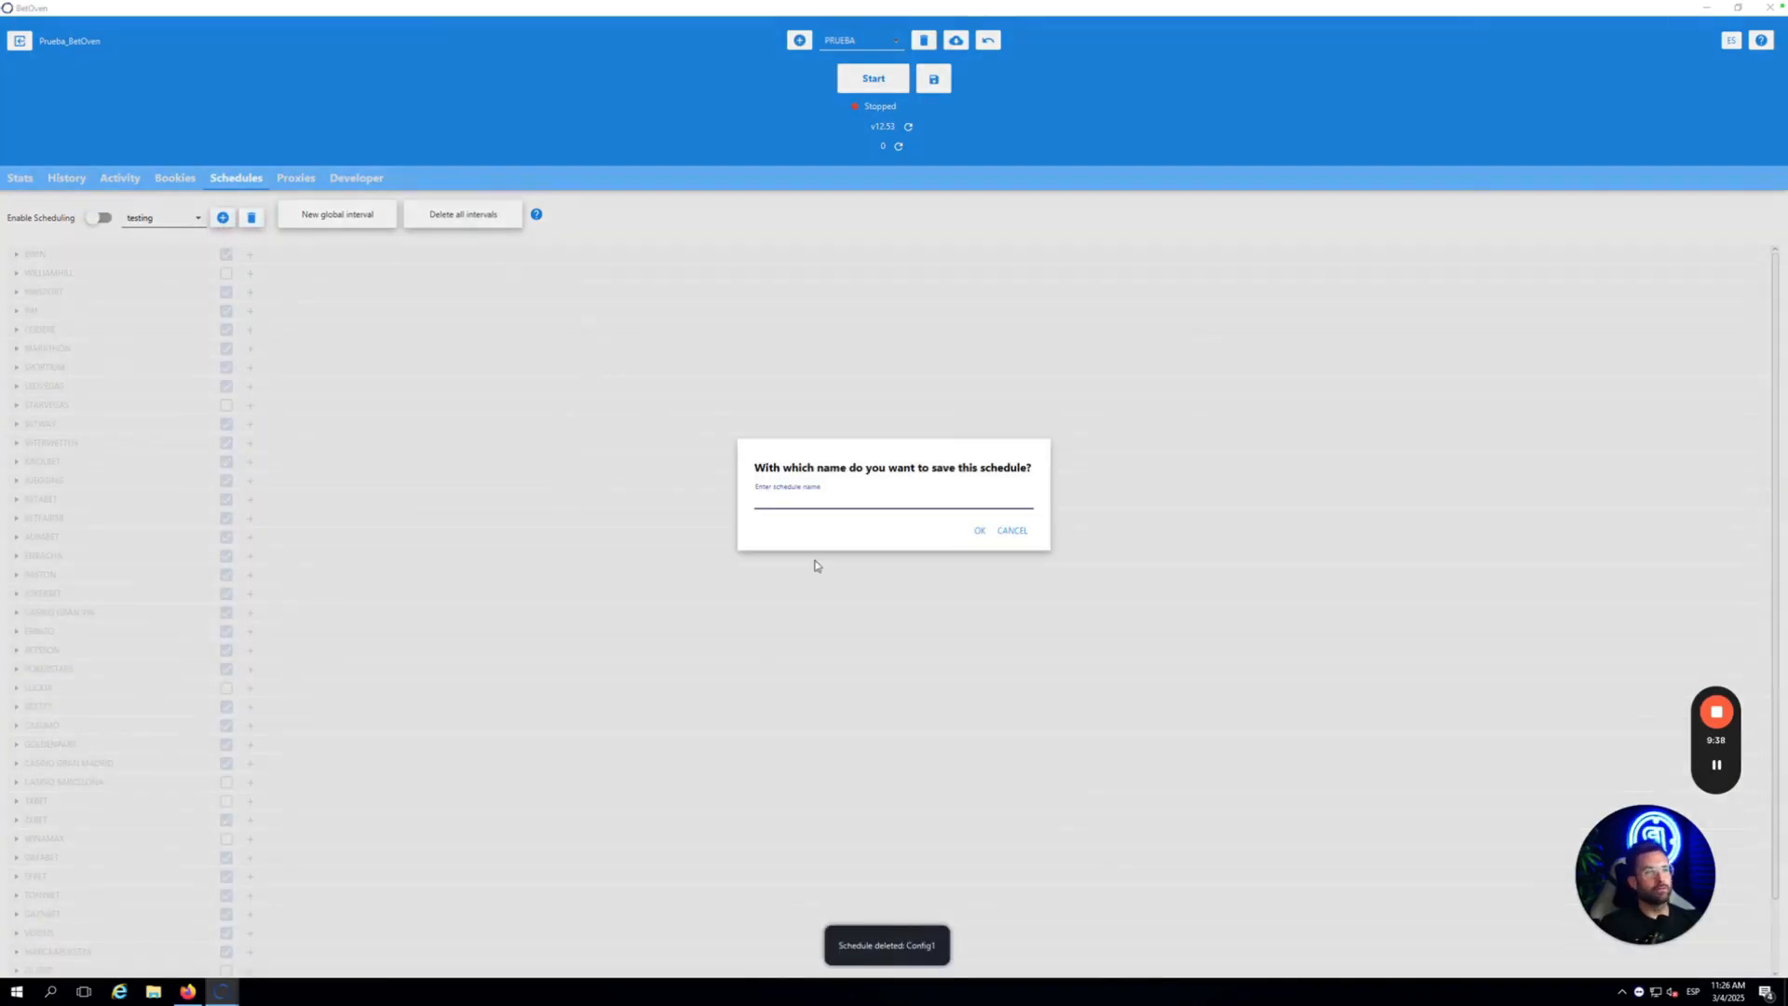